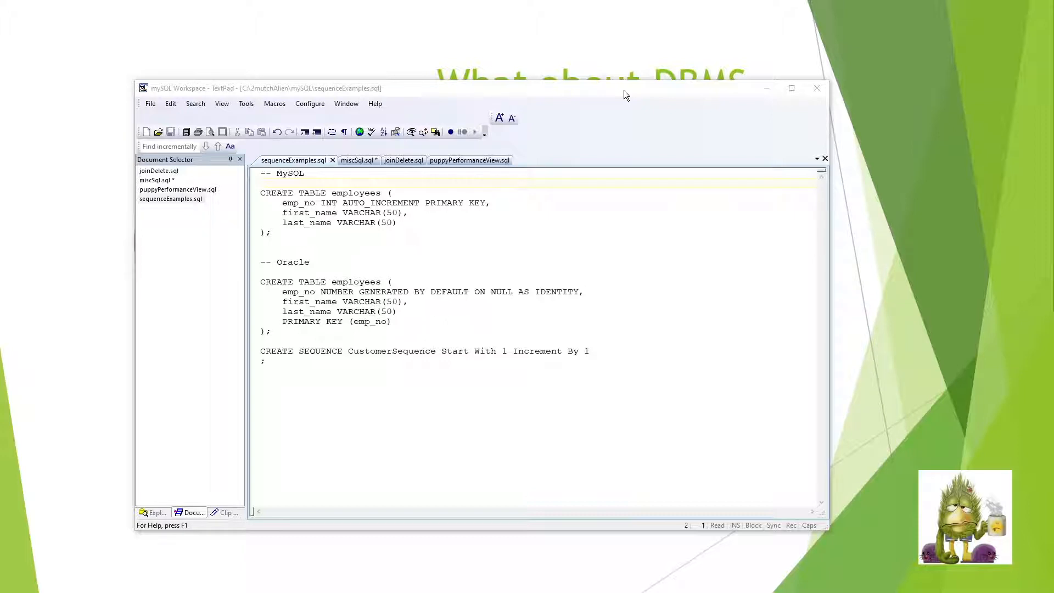
drag(623, 90, 0, 97)
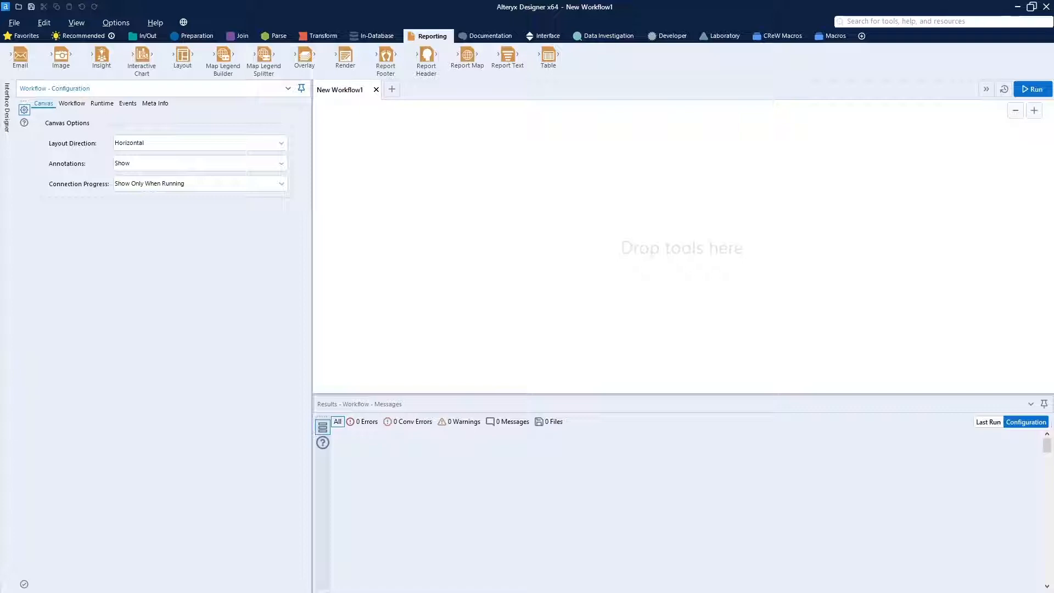
Paste the copied zooList base.dat input and Select tools onto the empty canvas and move them near its upper-left corner
right_click(502, 220)
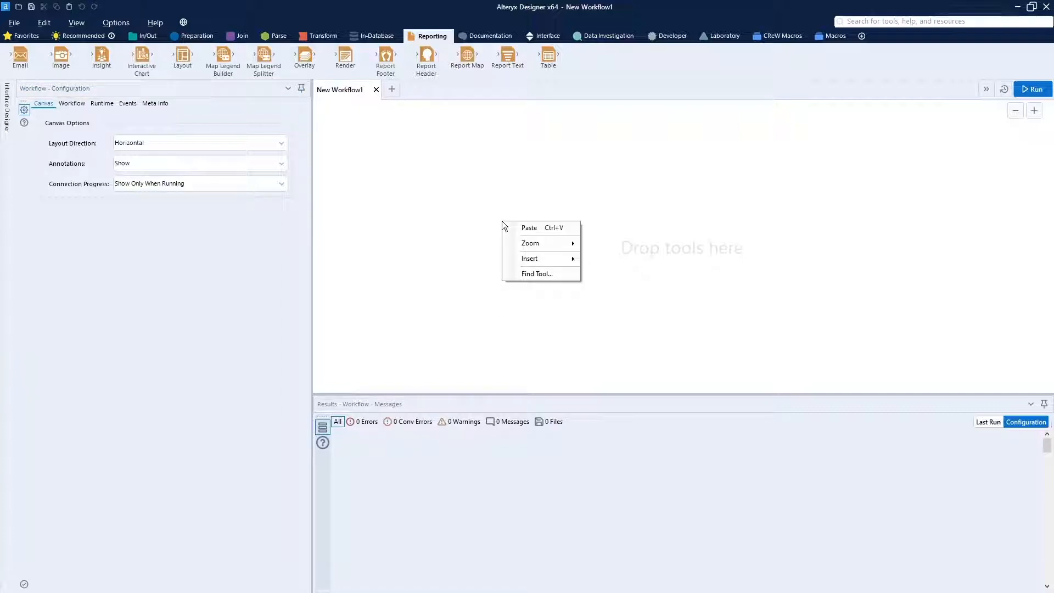
mouse_move(532, 242)
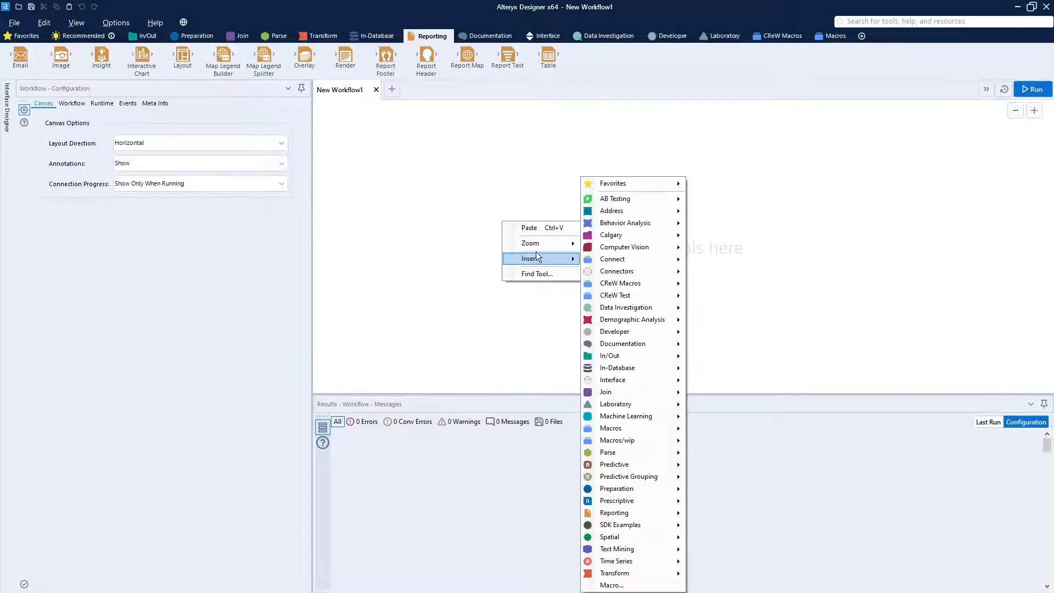
click(538, 228)
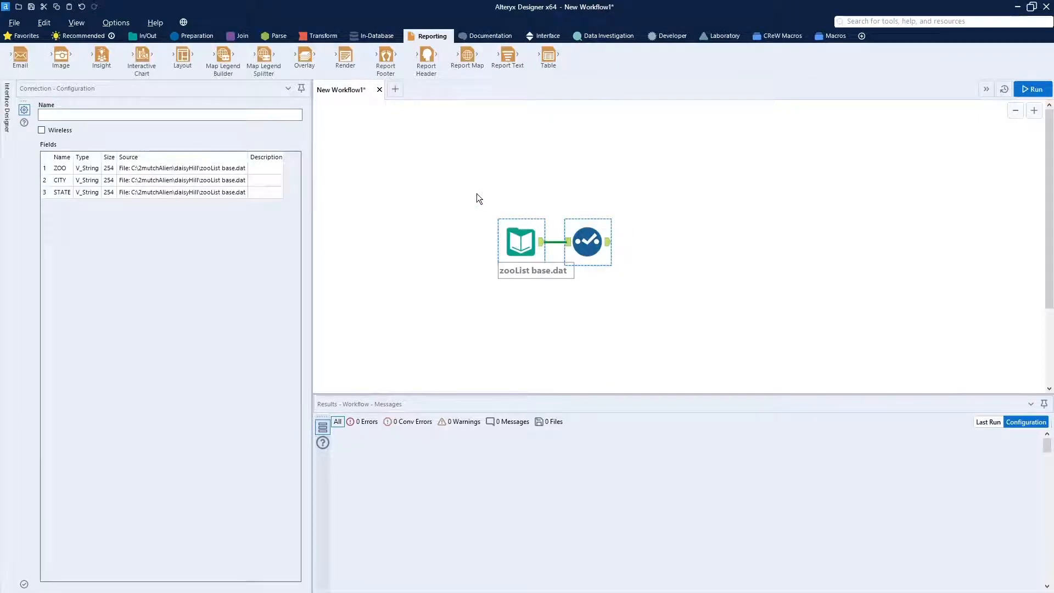
drag(465, 191, 604, 302)
drag(582, 236, 422, 141)
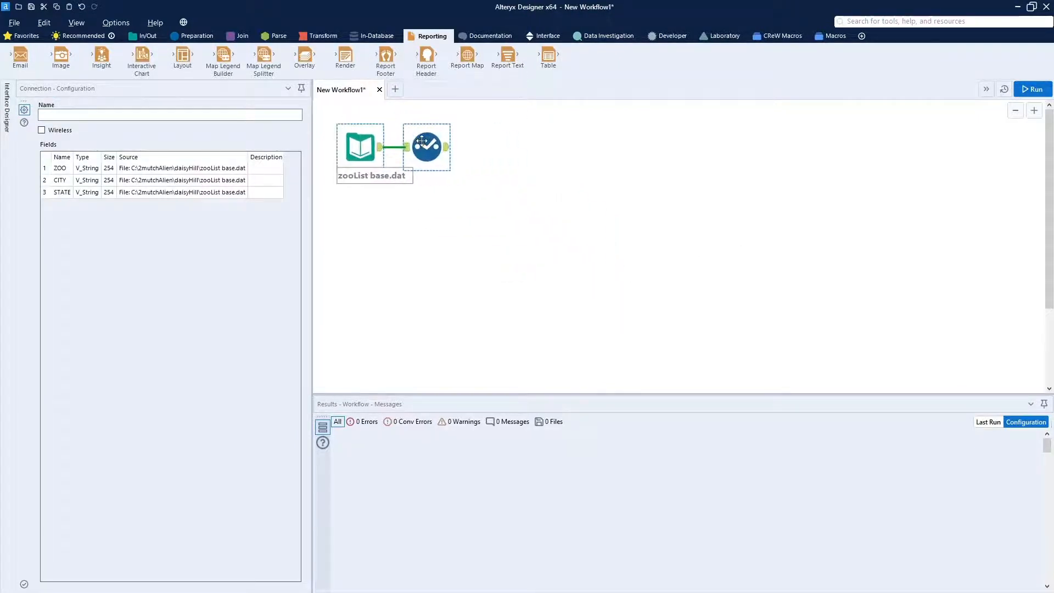
click(491, 221)
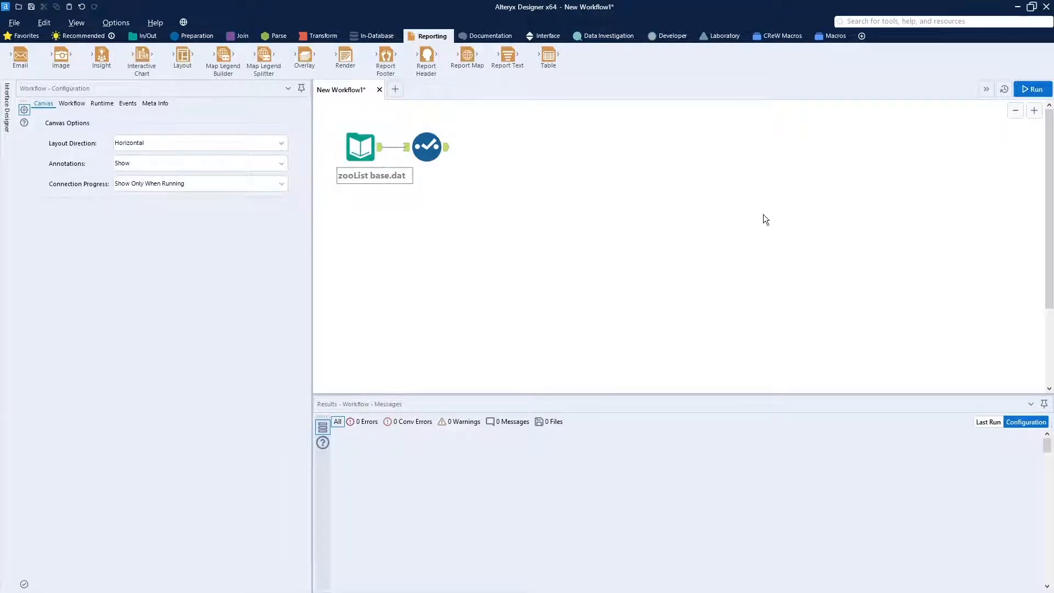
Run the workflow and examine the records output by the Select tool
click(1025, 91)
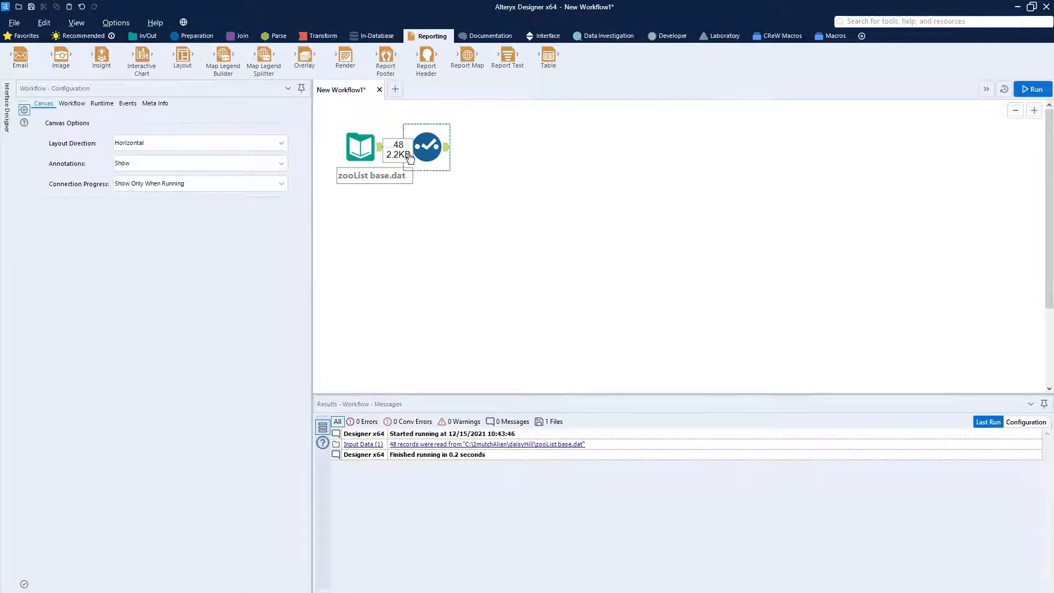
click(449, 151)
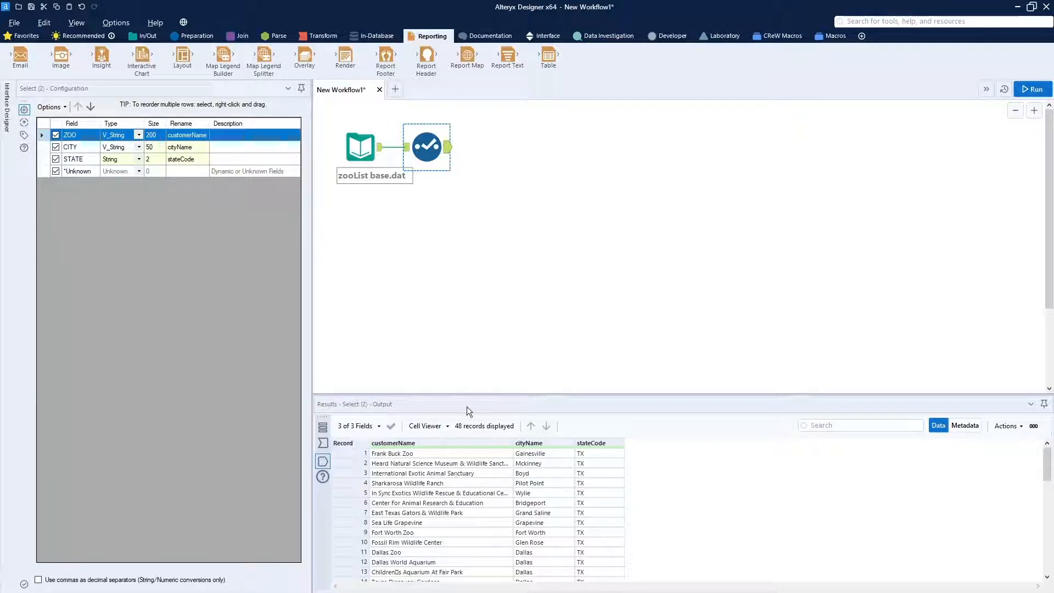
click(418, 311)
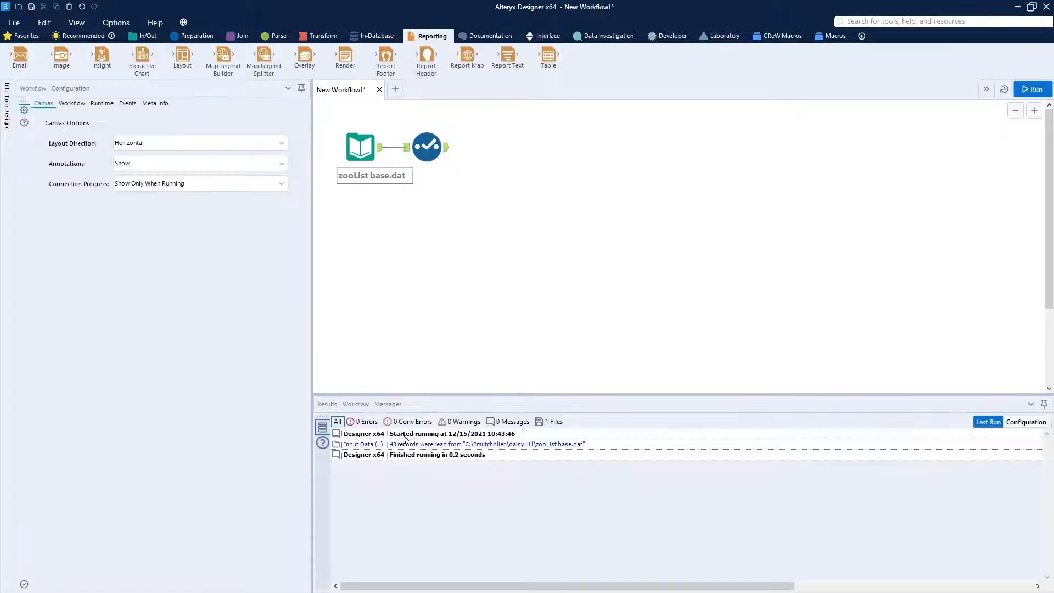
click(427, 146)
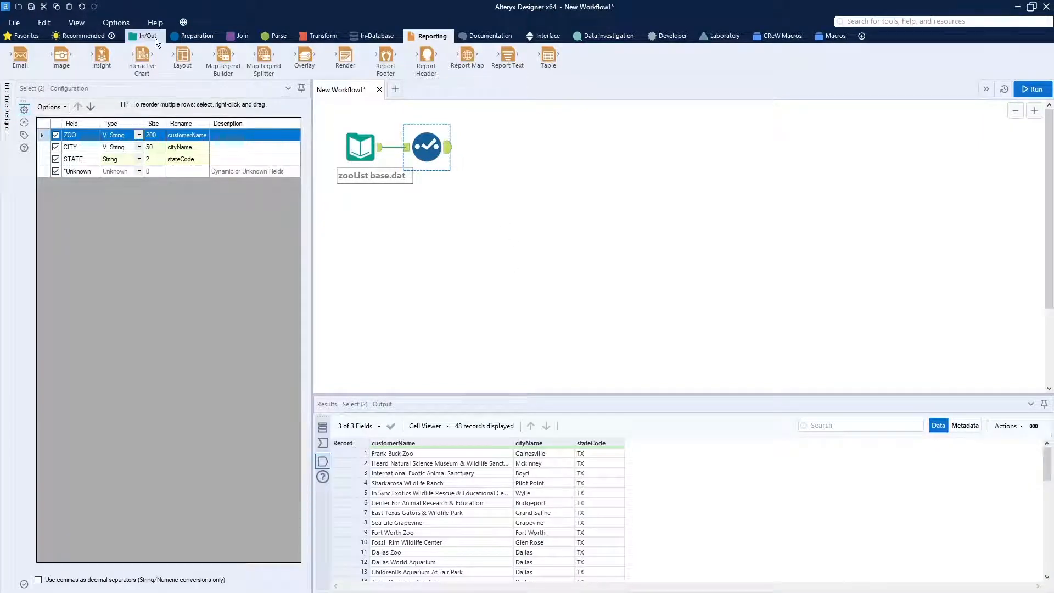
Add a Unique tool after the Select tool and set it to find unique values from customerName
click(197, 38)
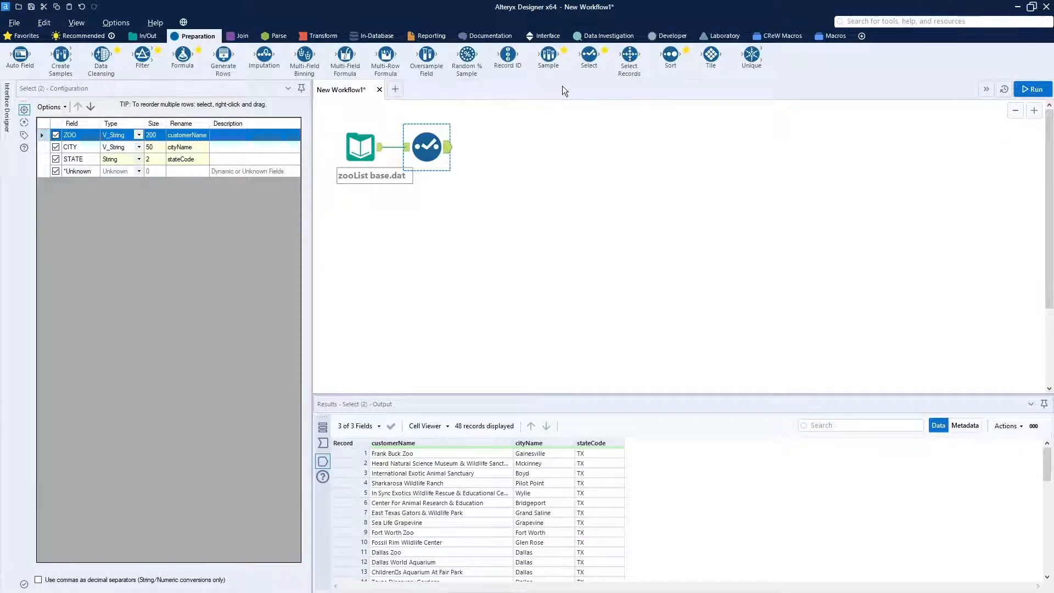
drag(751, 54, 493, 146)
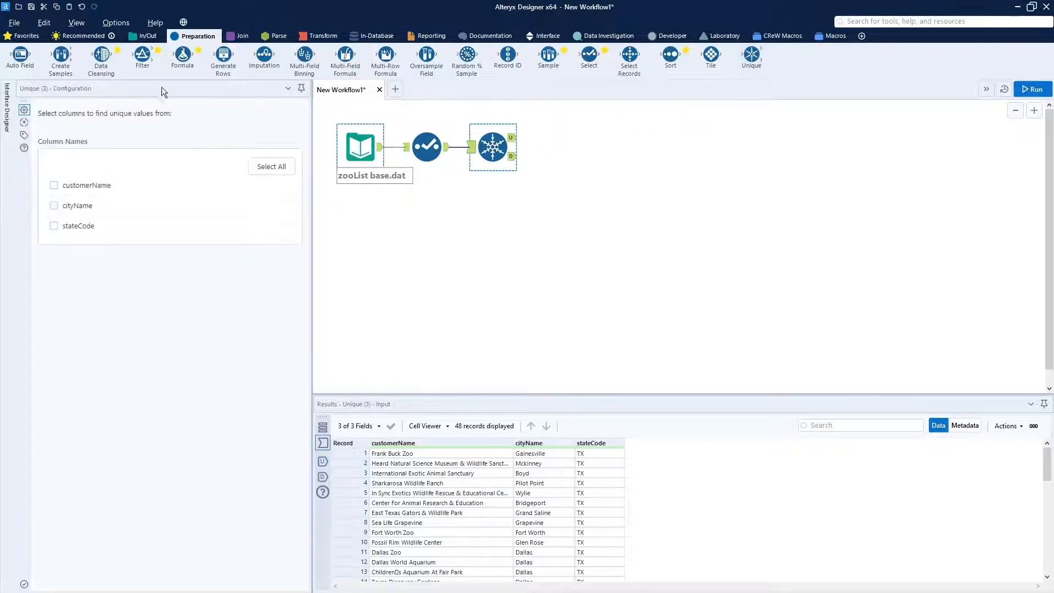
click(54, 185)
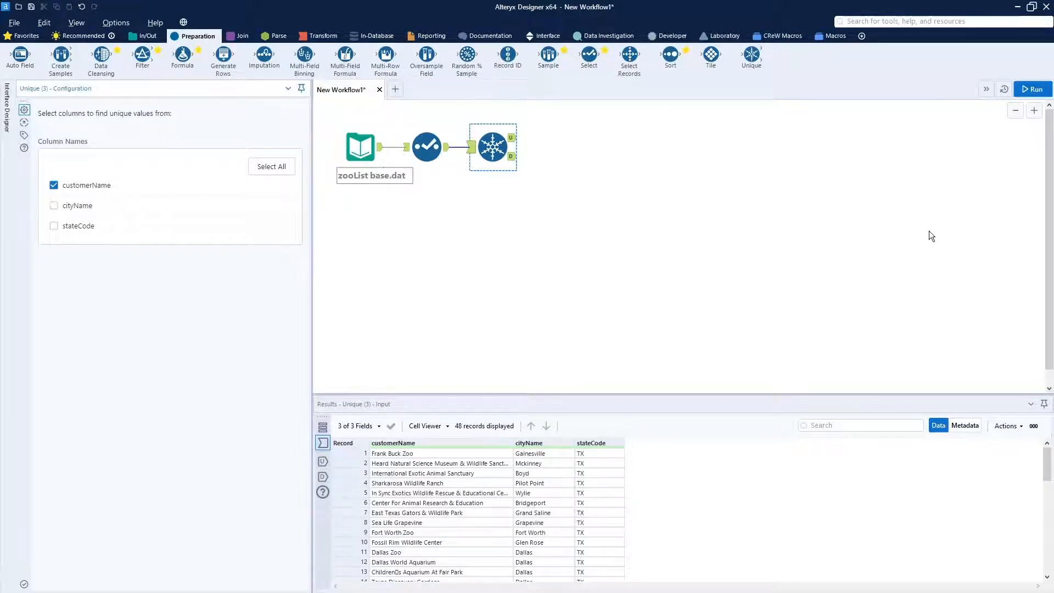
Run the workflow to check the Unique tool's duplicates output, and delete the Unique tool
click(1030, 95)
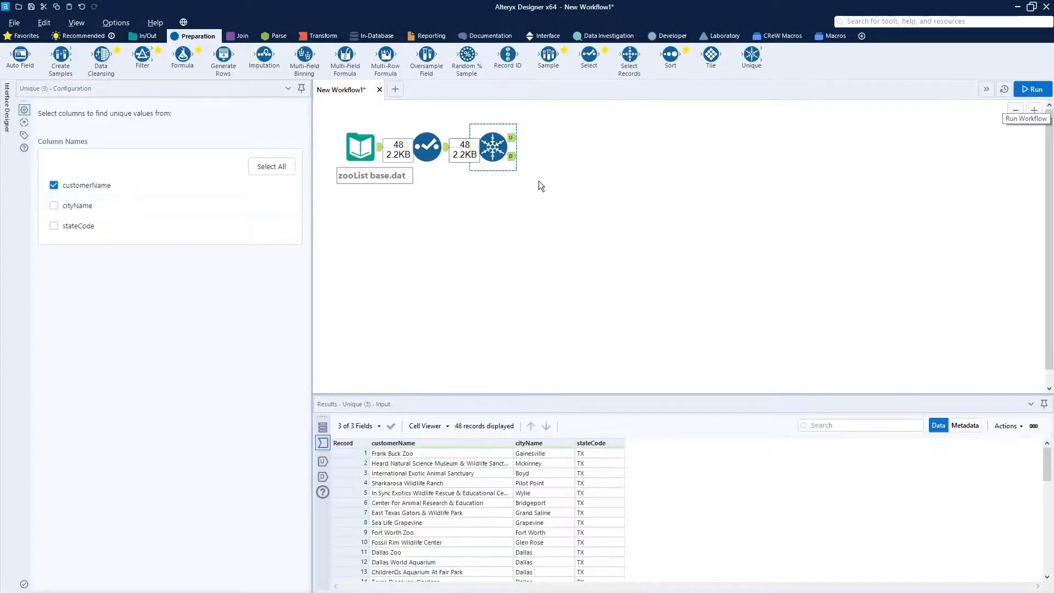
click(512, 157)
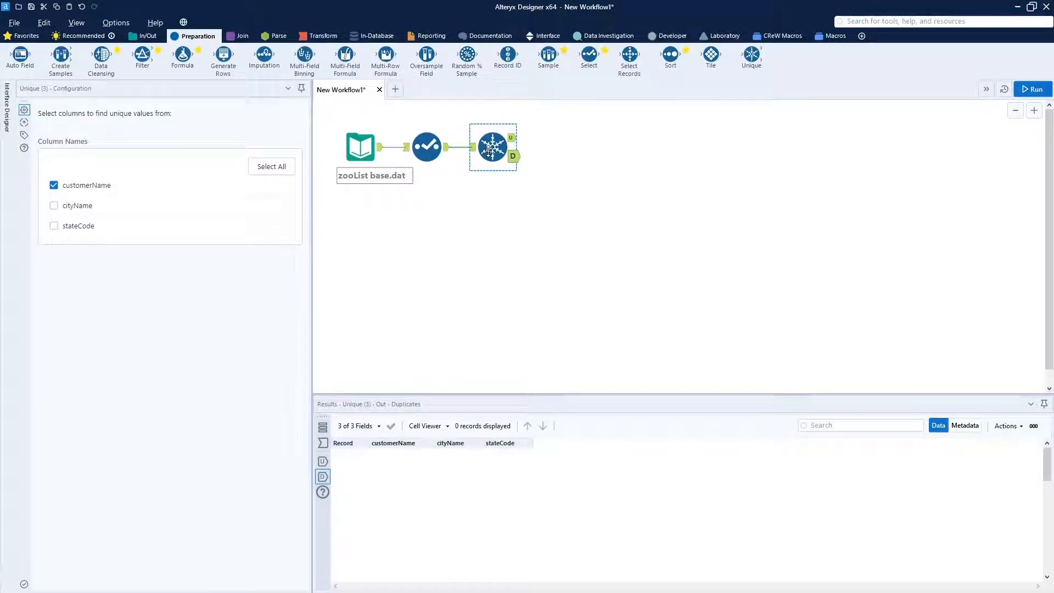
key(Delete)
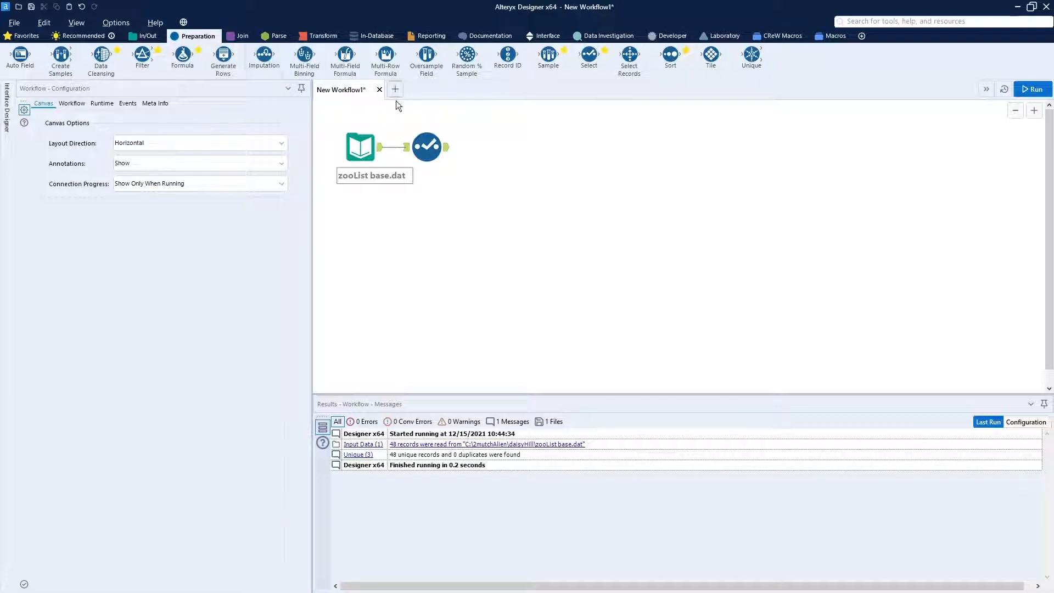
Add a Record ID tool after the Select tool and name its new column customerID
drag(508, 55, 483, 132)
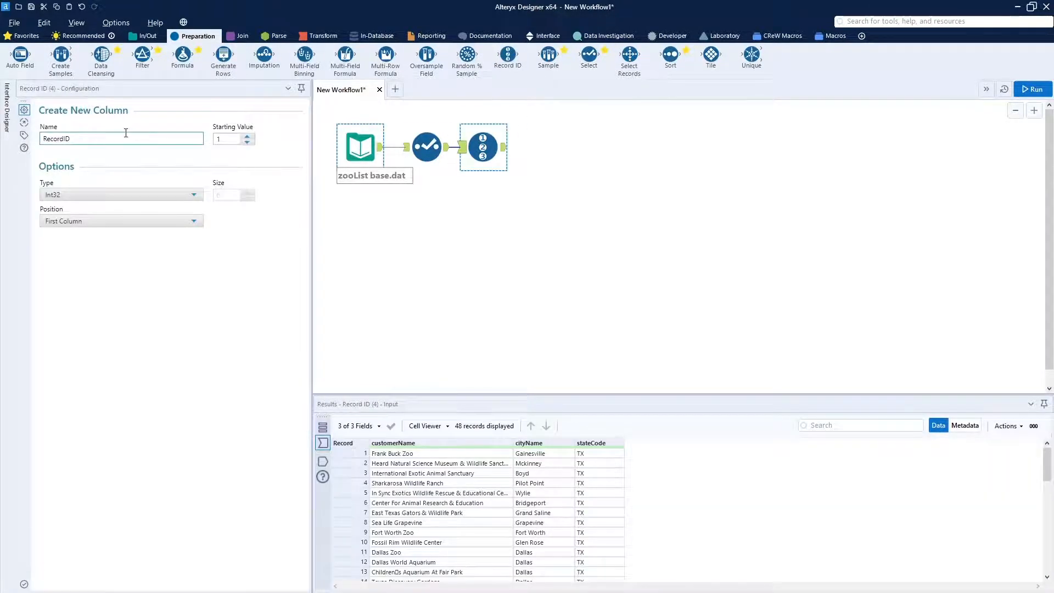
drag(126, 135, 35, 136)
text(c)
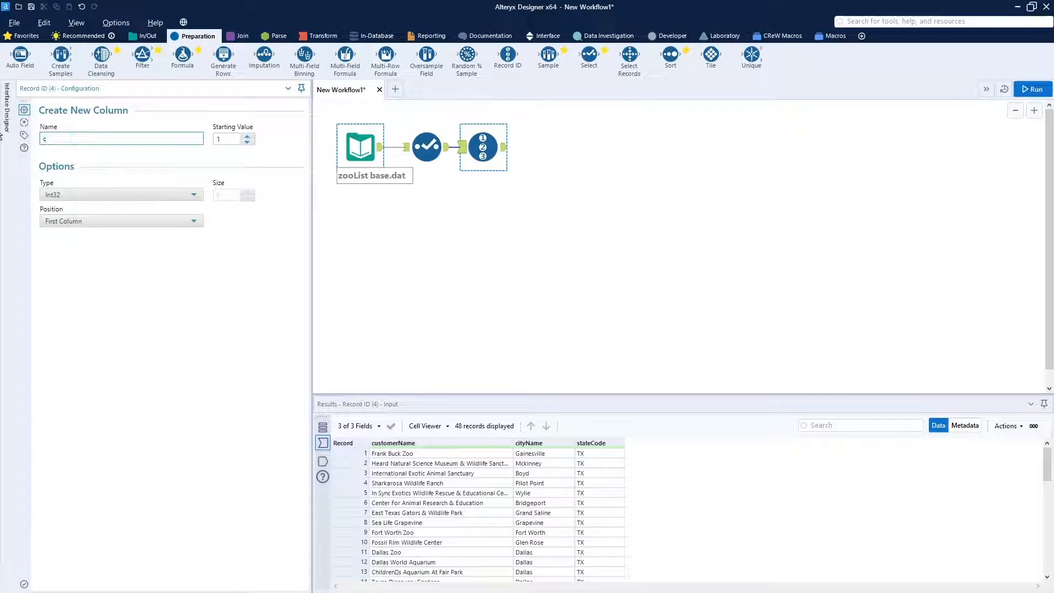
text(ustomerID)
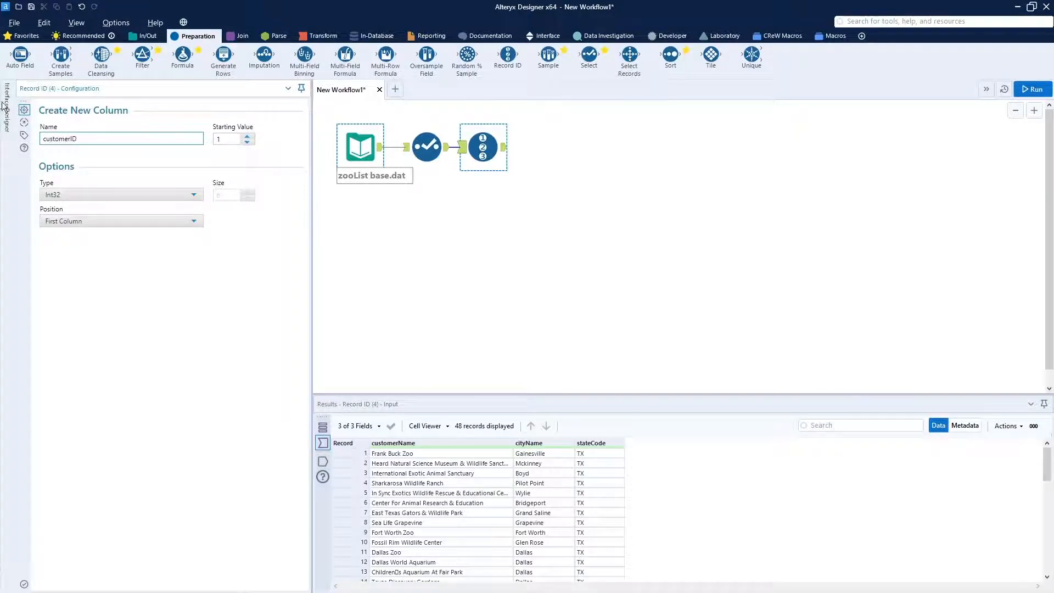
Set the starting value of the customerID column to 101
click(234, 139)
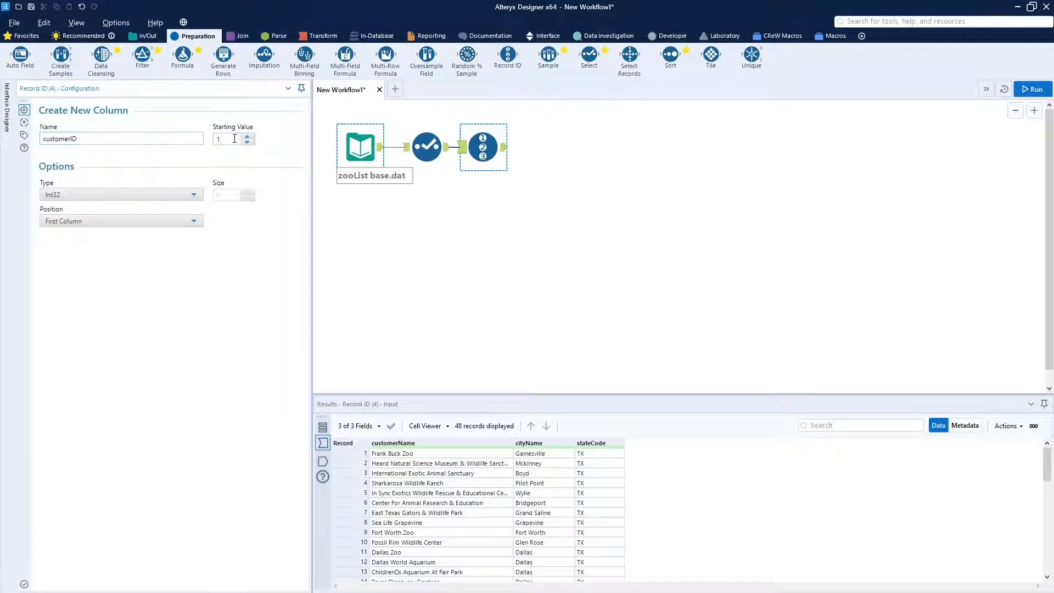
text(01)
key(BackSpace)
key(BackSpace)
key(BackSpace)
text(101)
Try Int64 as the customerID column's data type, and return the type to Int32
click(167, 200)
click(131, 240)
click(197, 198)
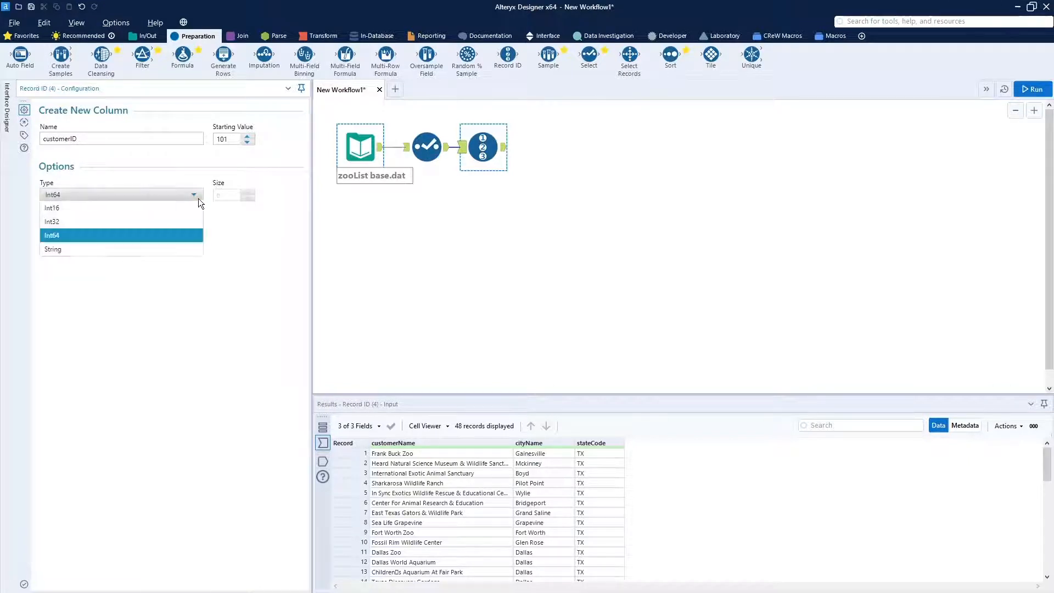
click(152, 222)
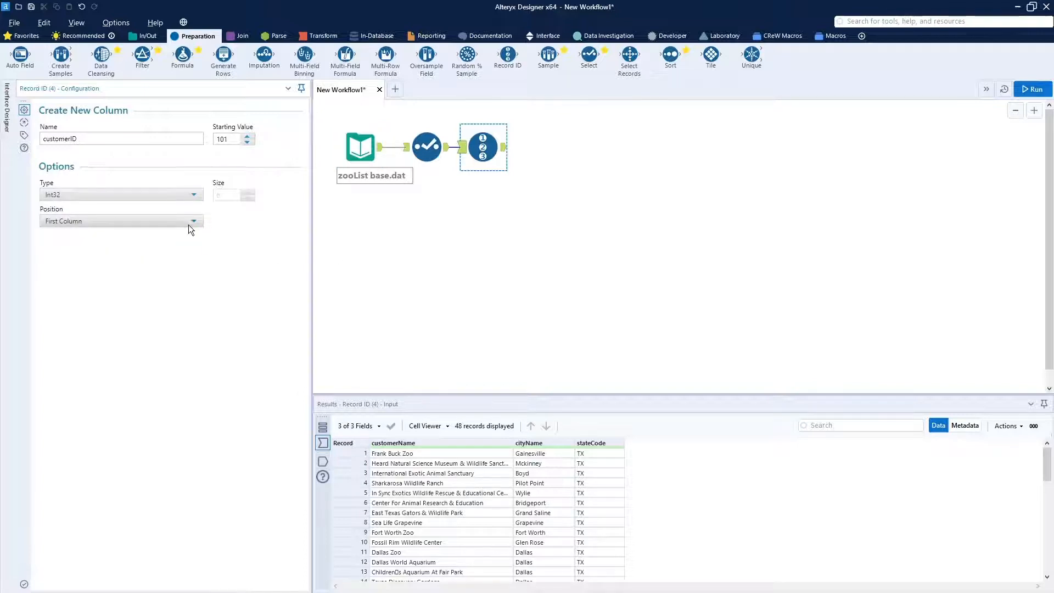
Run the workflow and review the records with customerID in the Record ID tool's output
click(1035, 91)
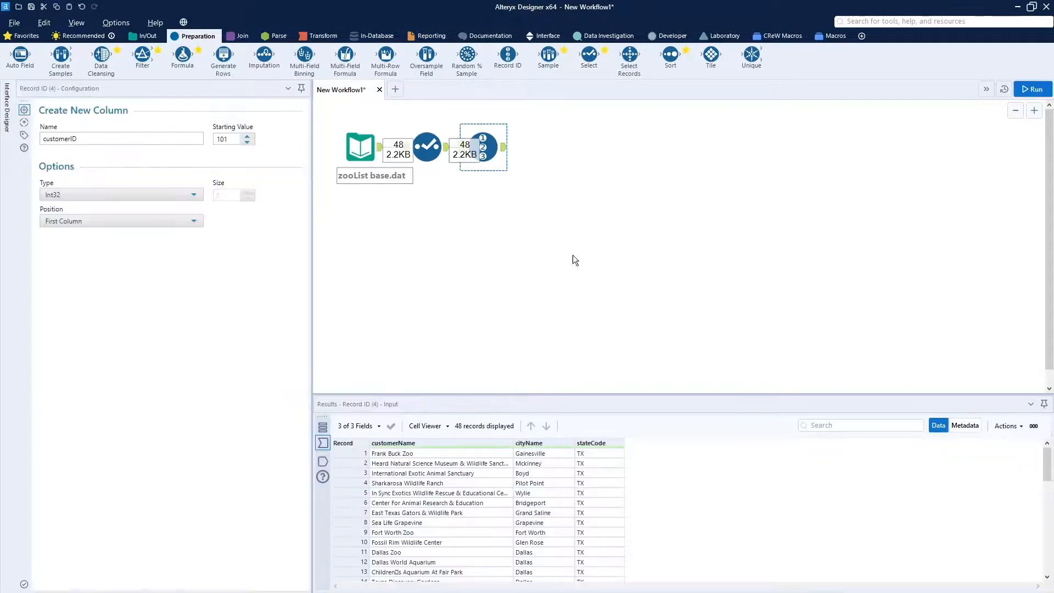
click(505, 147)
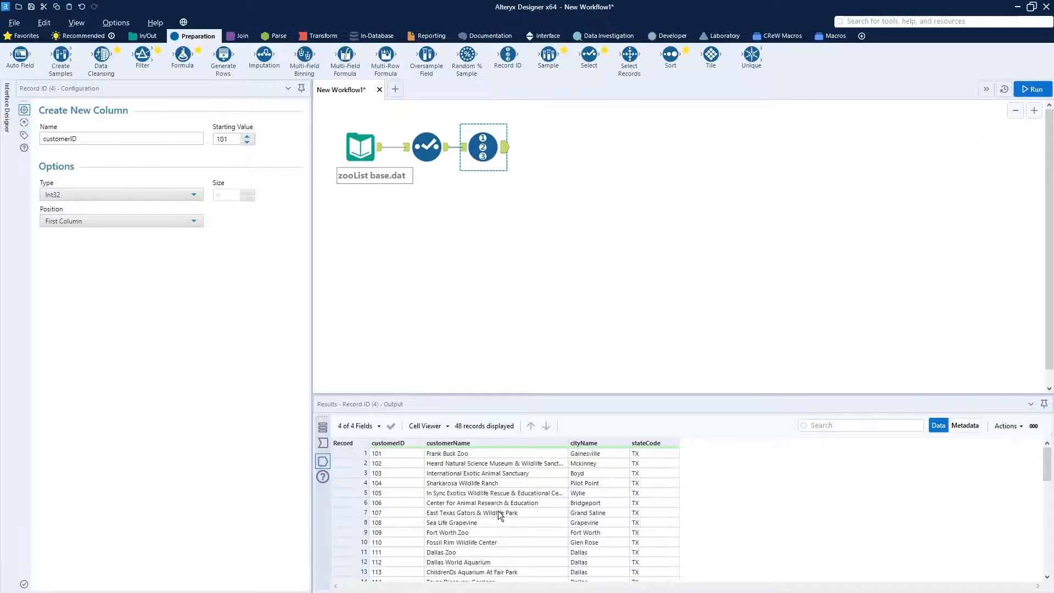
scroll(498, 510, down, 10)
scroll(498, 510, up, 10)
Create a new workflow, pasting the copied customer inserts and updates tools and moving them up toward the canvas's left side
click(144, 36)
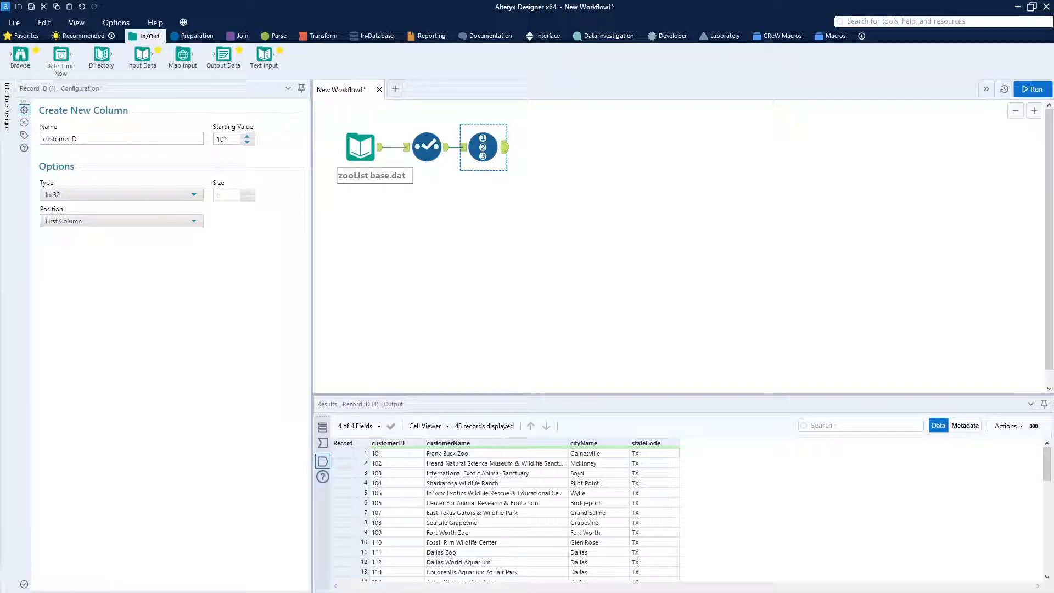
click(395, 89)
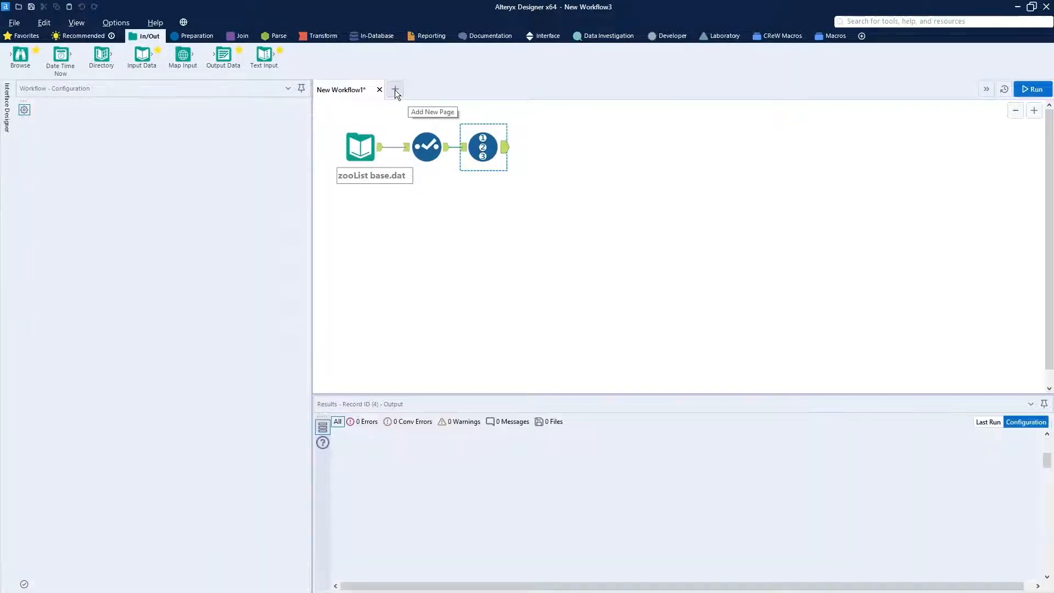
right_click(425, 189)
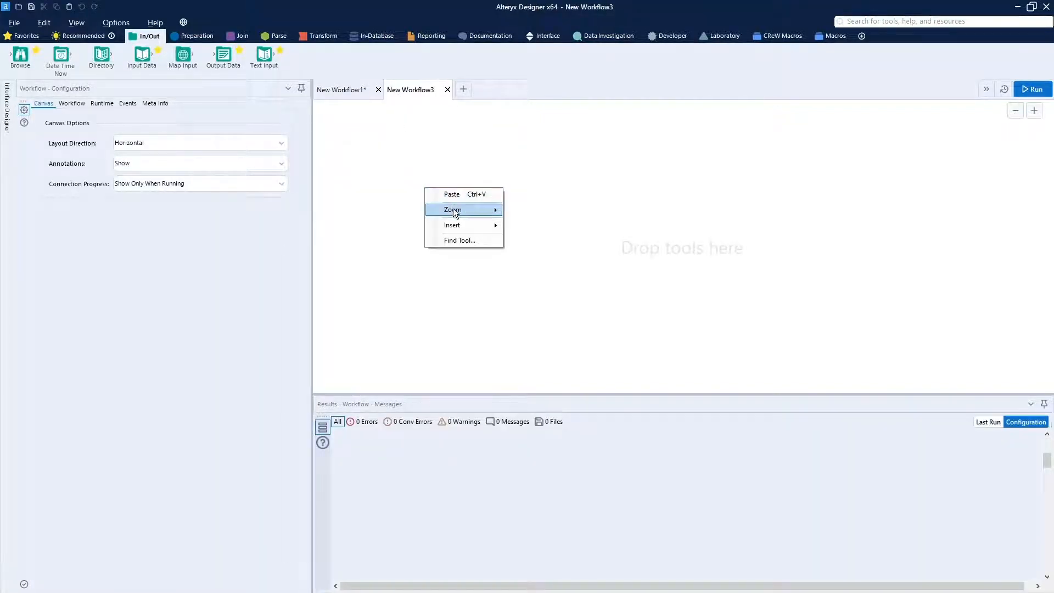
click(462, 194)
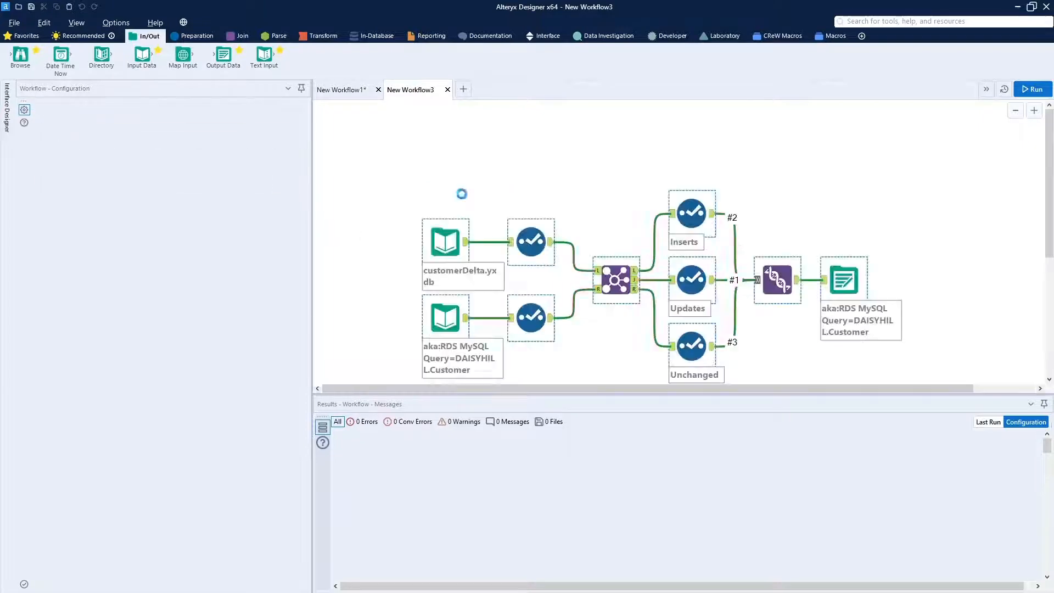
drag(530, 248, 483, 192)
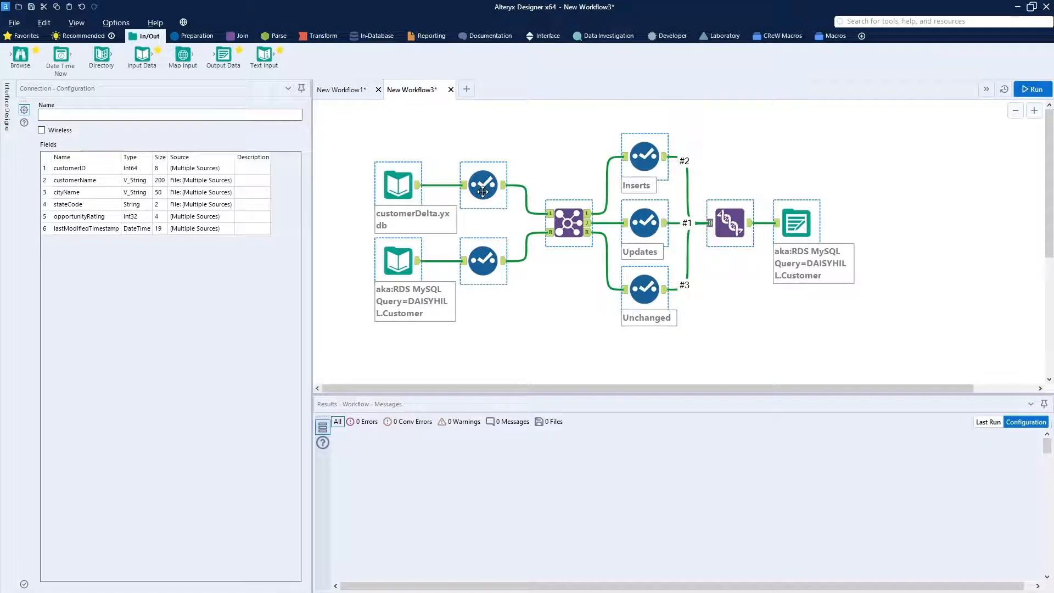
Replace the RDS MySQL Output Data tool after the Union with a Browse tool
click(797, 222)
key(Delete)
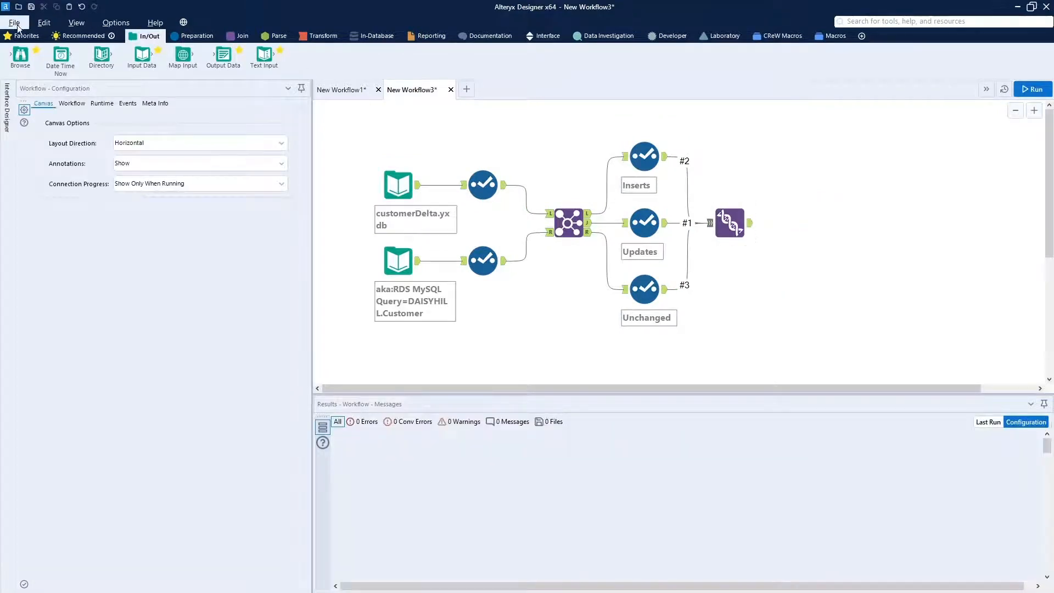
drag(21, 57, 806, 224)
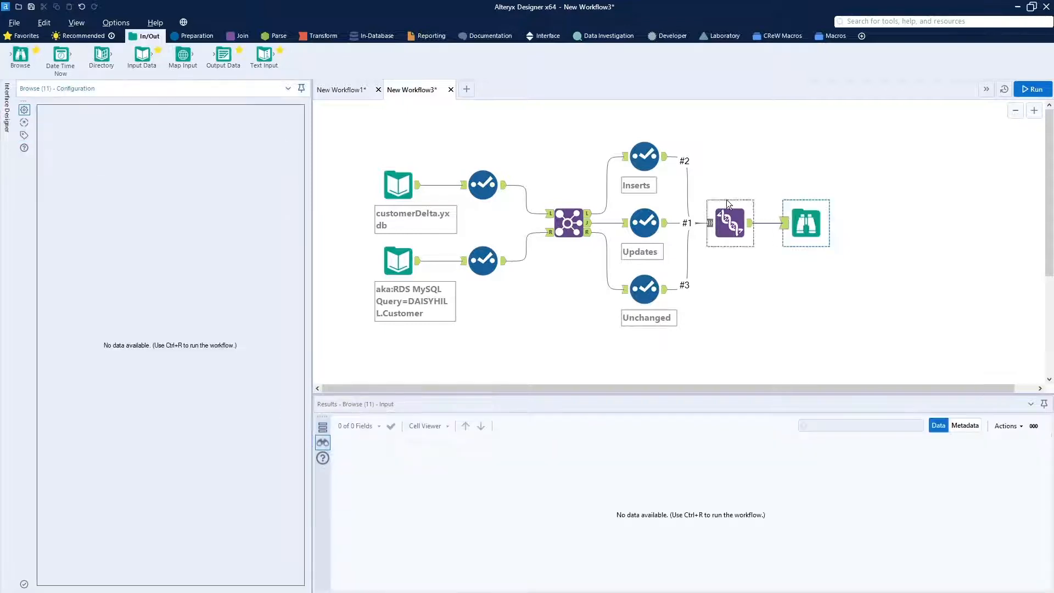
Replace the customerDelta.yxdb input with a new, empty Input Data tool connected to the upper Select tool
click(397, 191)
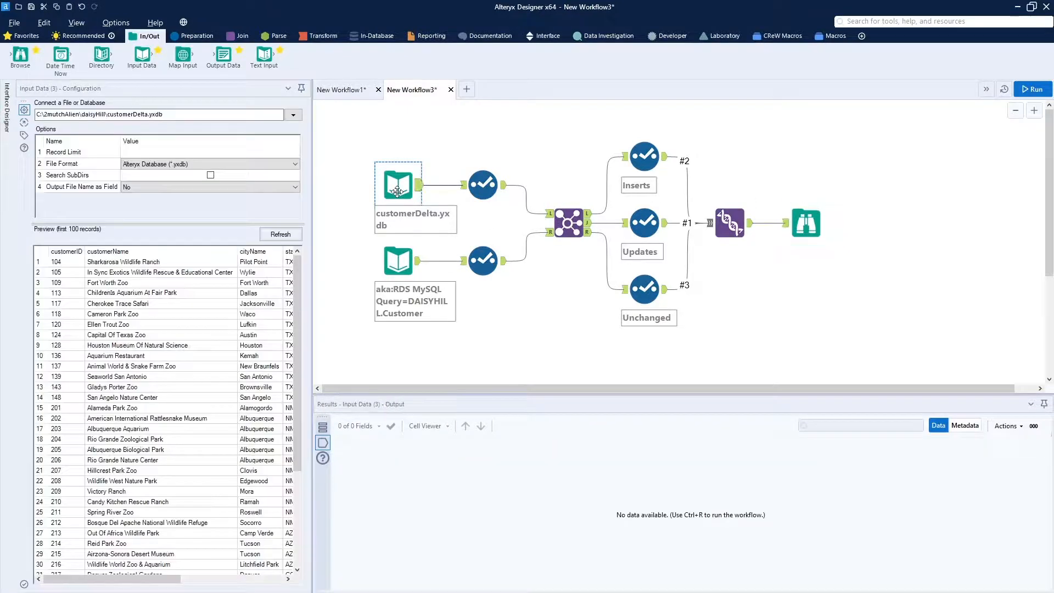
key(Delete)
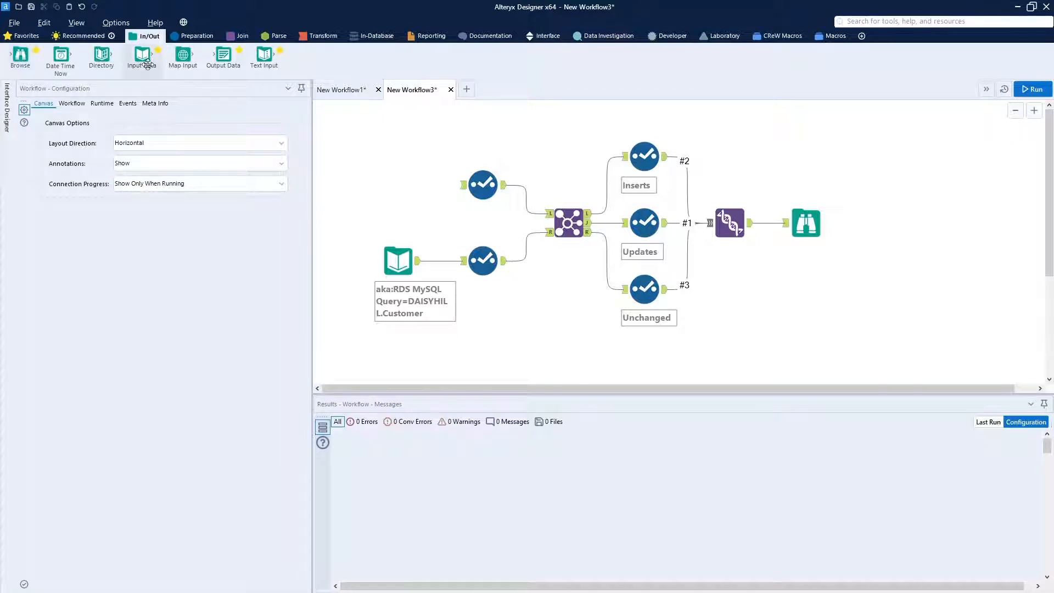
drag(153, 63, 397, 185)
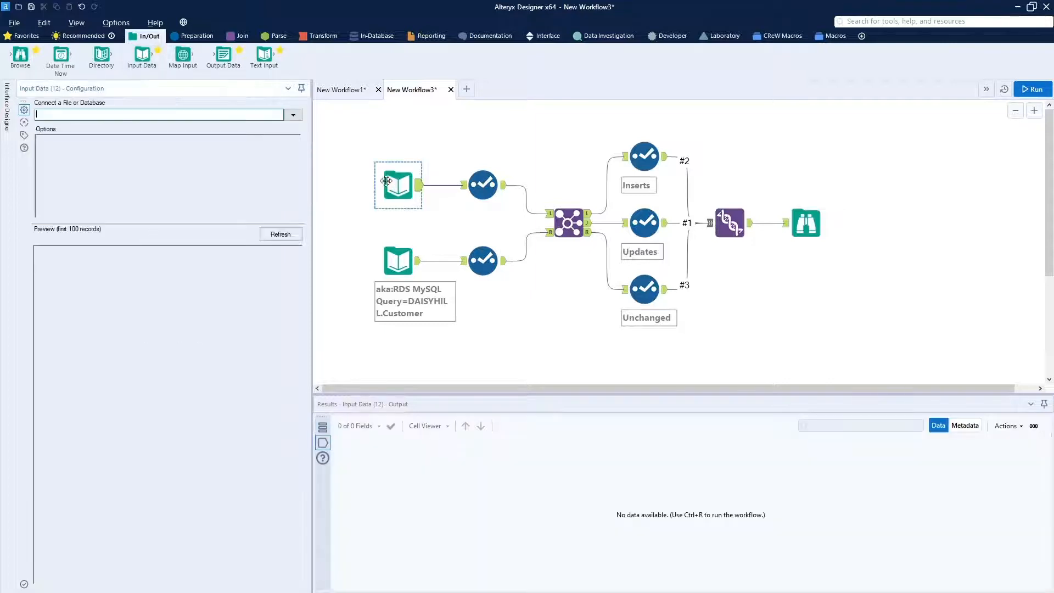
Connect the new Input Data tool to the recently used file customerDelta noID.yxdb
click(293, 115)
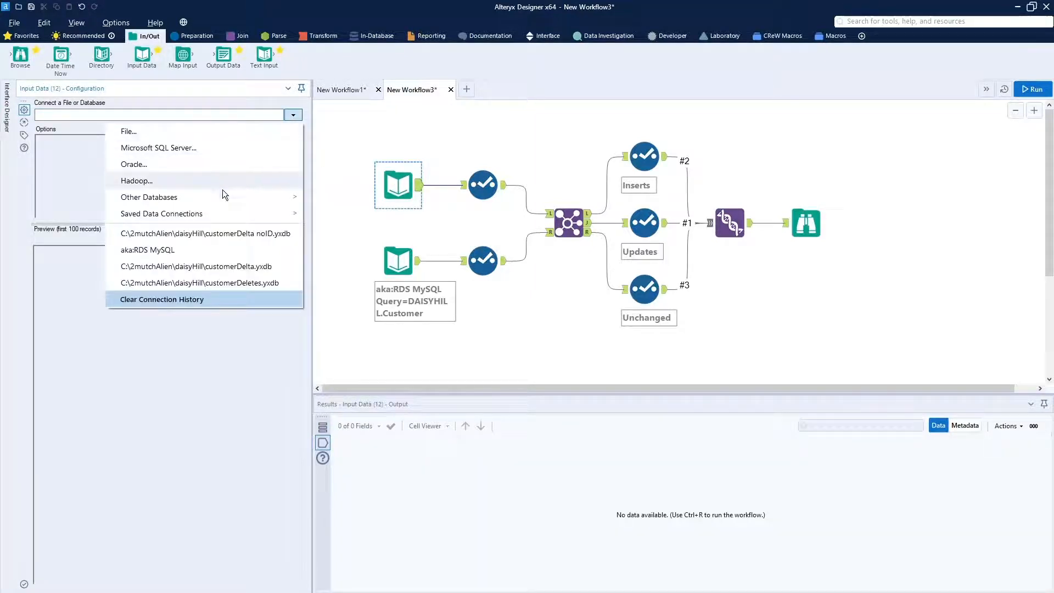
click(221, 234)
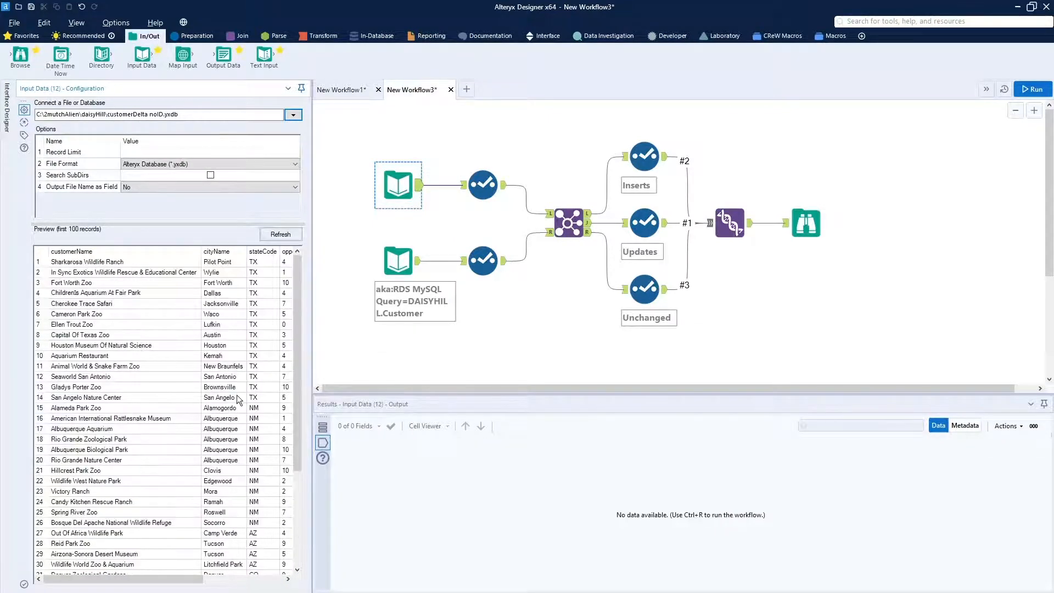
Preview the DAISYHILL.Customer records in the RDS MySQL input and check the Join tool's configuration
click(398, 261)
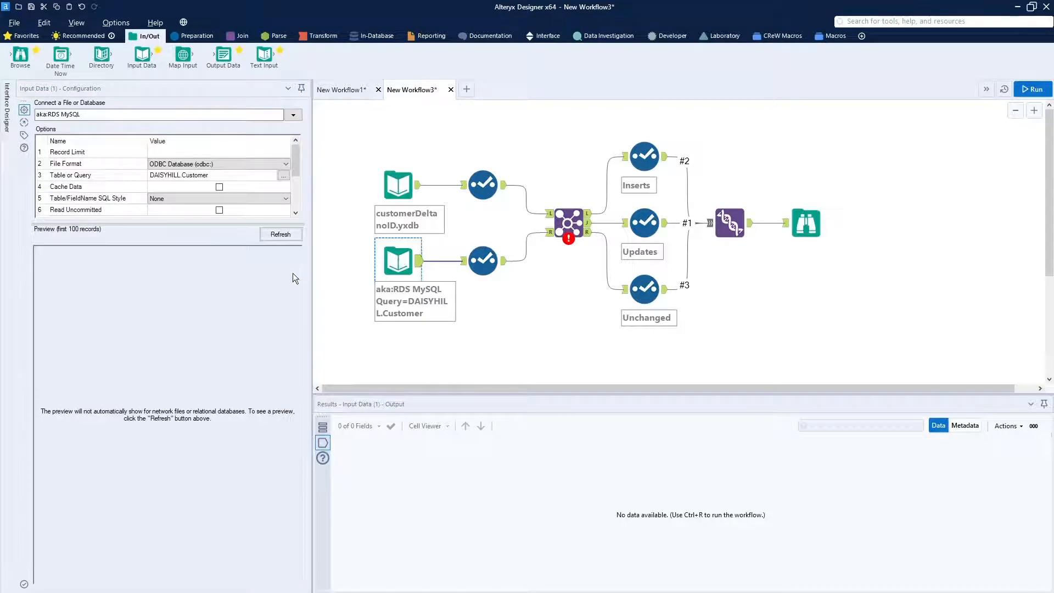
click(276, 235)
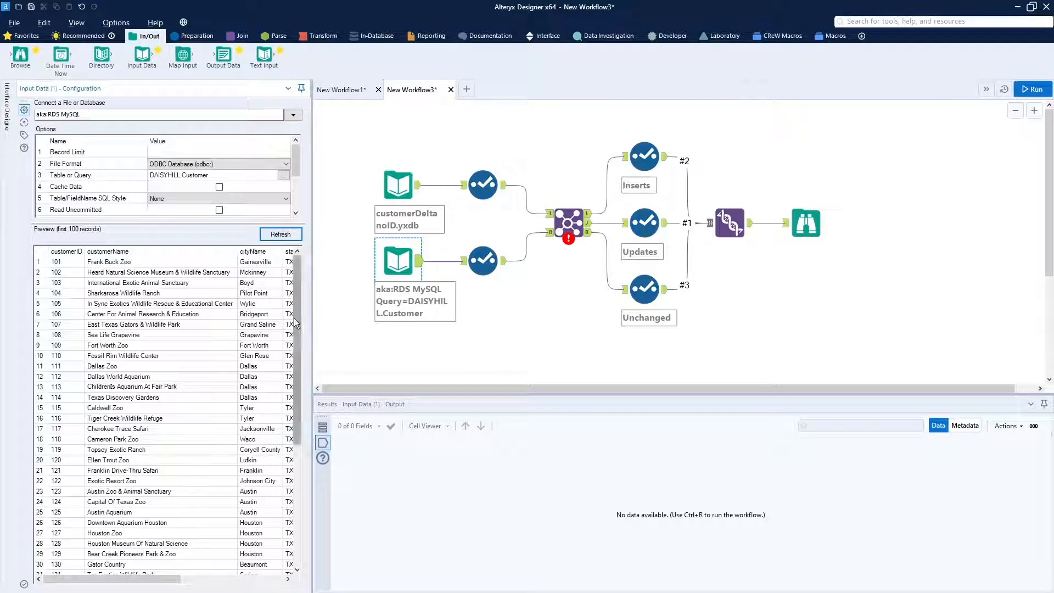
scroll(294, 317, down, 5)
scroll(294, 317, up, 5)
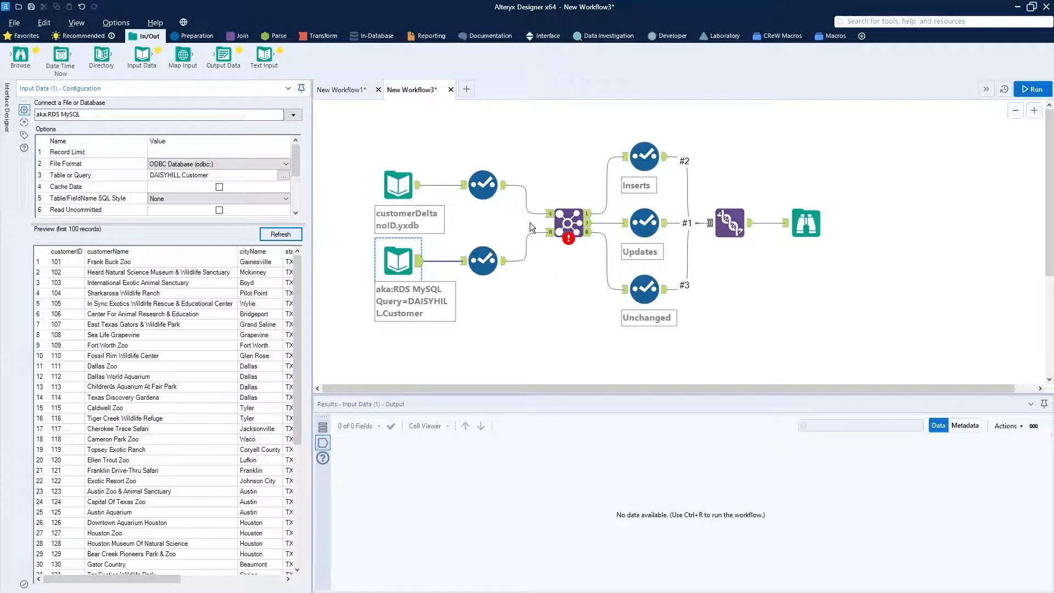
click(574, 218)
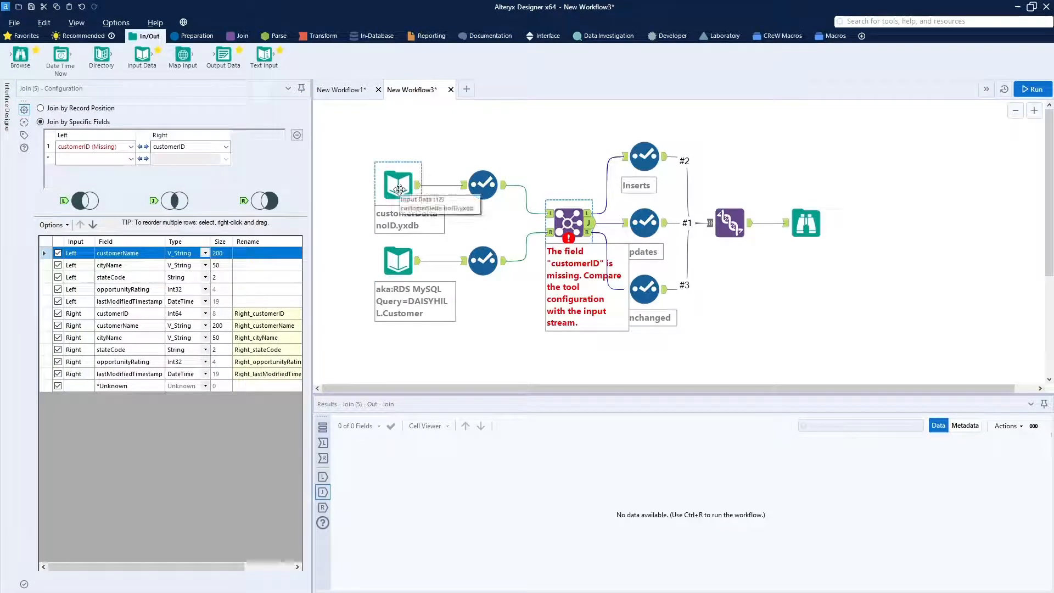
Delete the connection between the Inserts Select tool and the Union tool
click(688, 201)
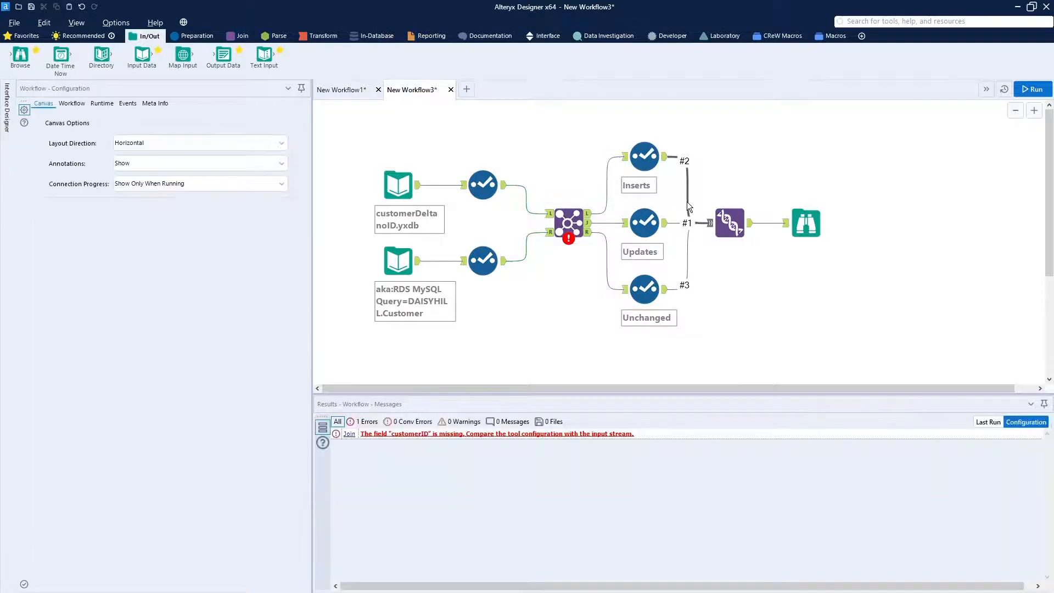
click(686, 202)
key(Delete)
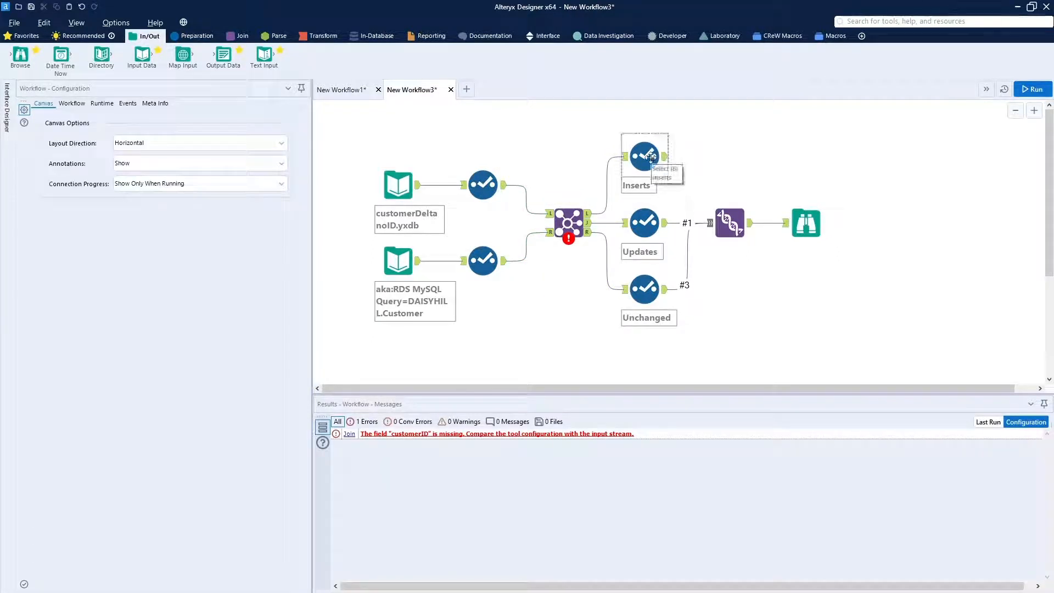
Set the Join tool to match customerName from the left input with customerName from the right input
click(568, 222)
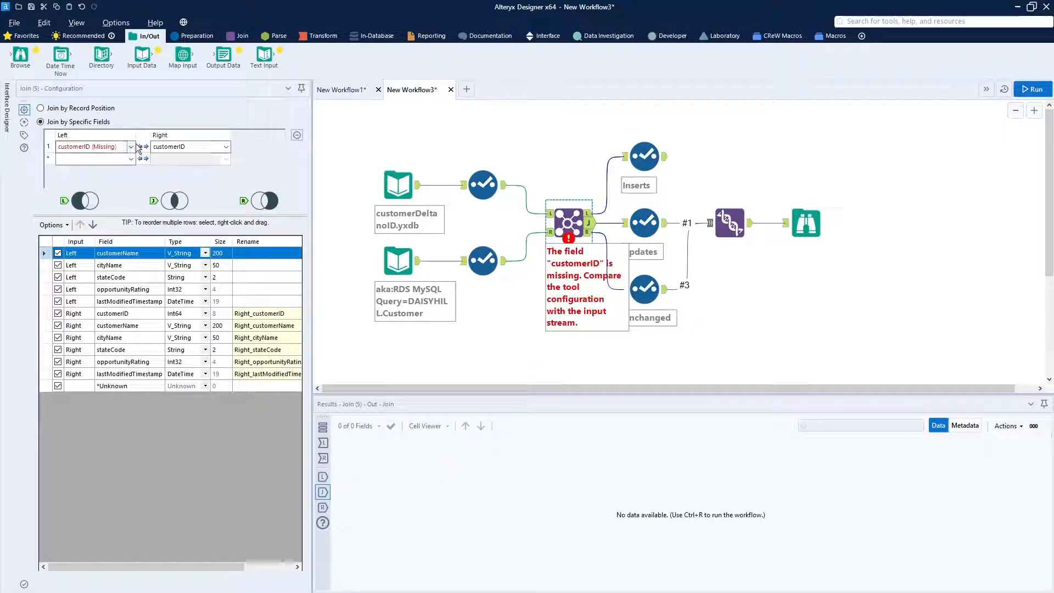
click(131, 147)
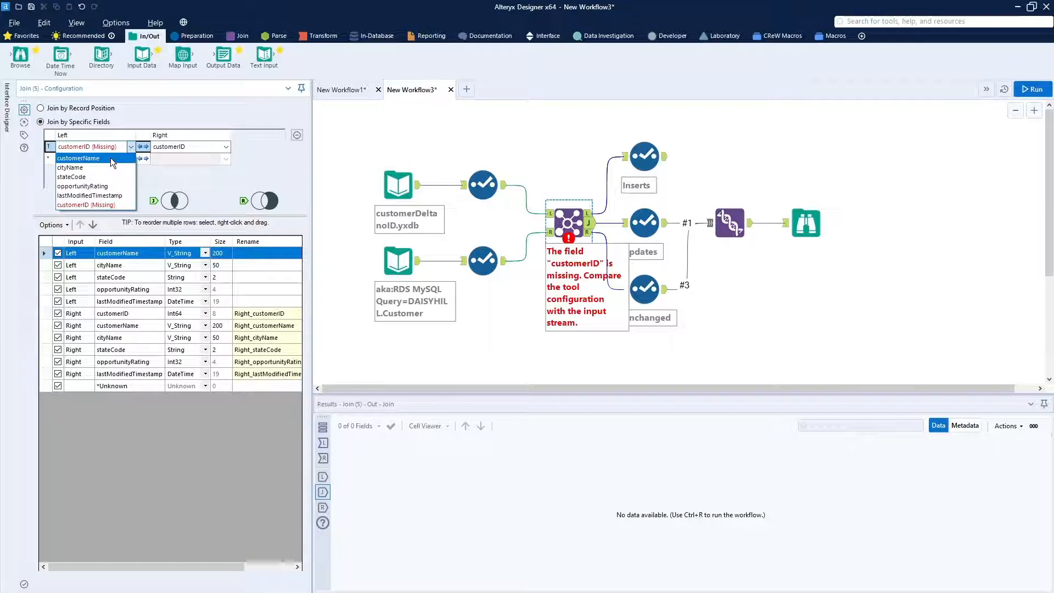
click(110, 157)
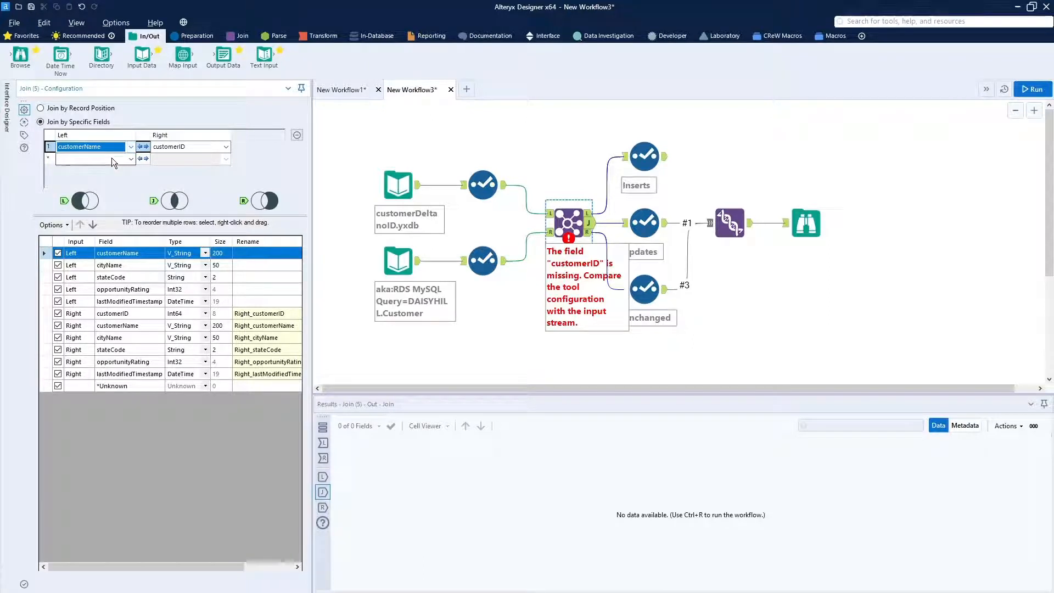
click(225, 147)
click(212, 167)
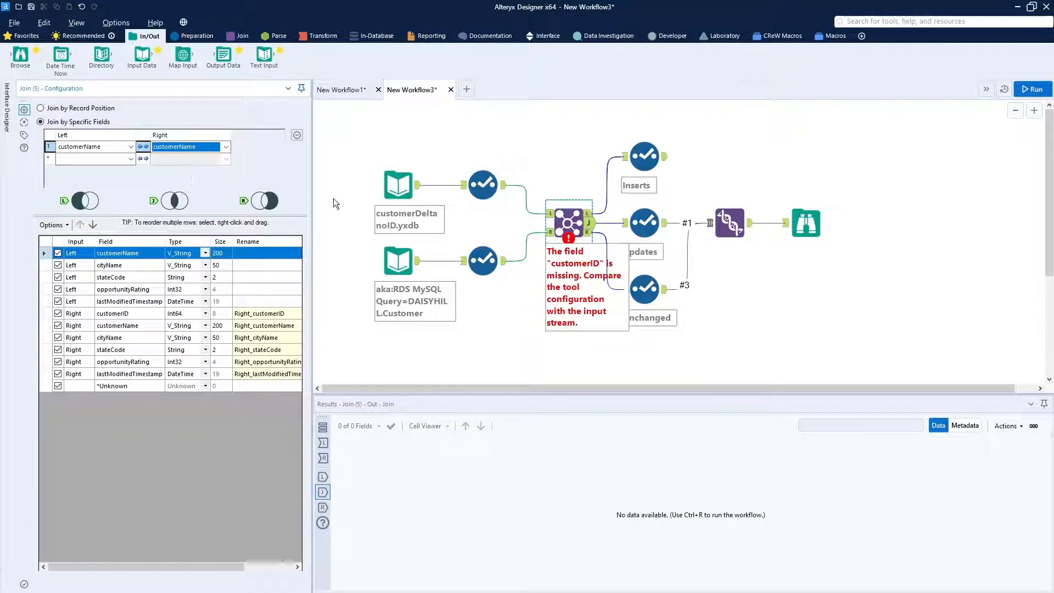
click(518, 301)
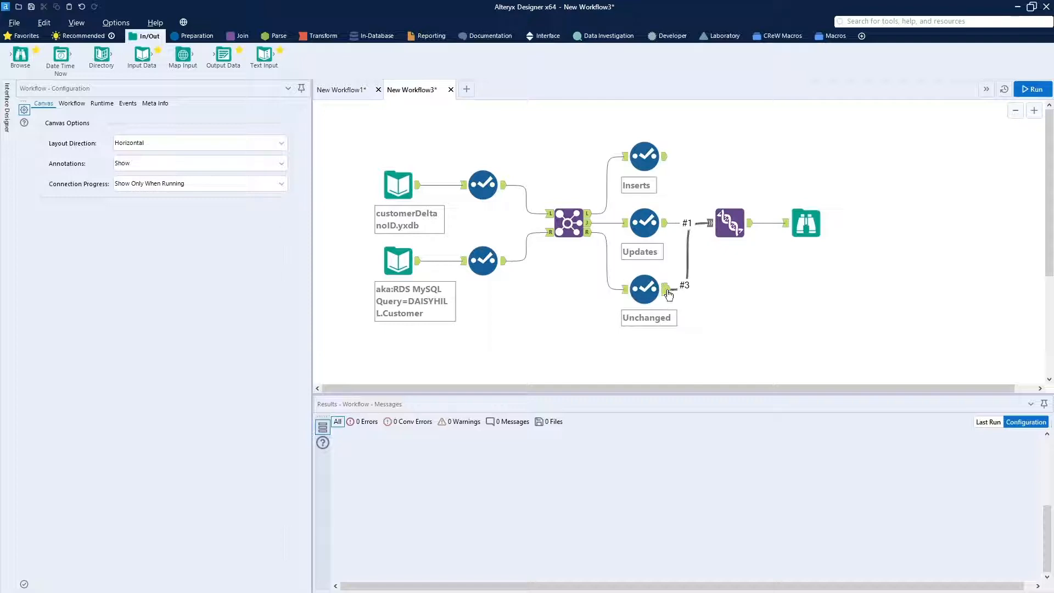
Run the workflow, then compare the fields of the Unchanged and Updates Select tools and examine the Updates output
click(1027, 92)
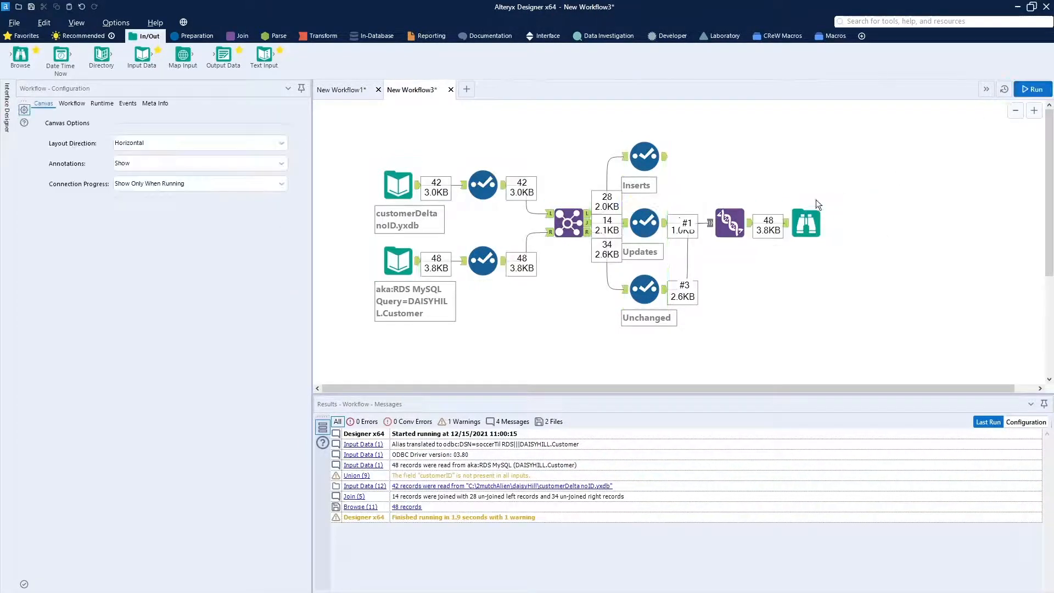
click(645, 288)
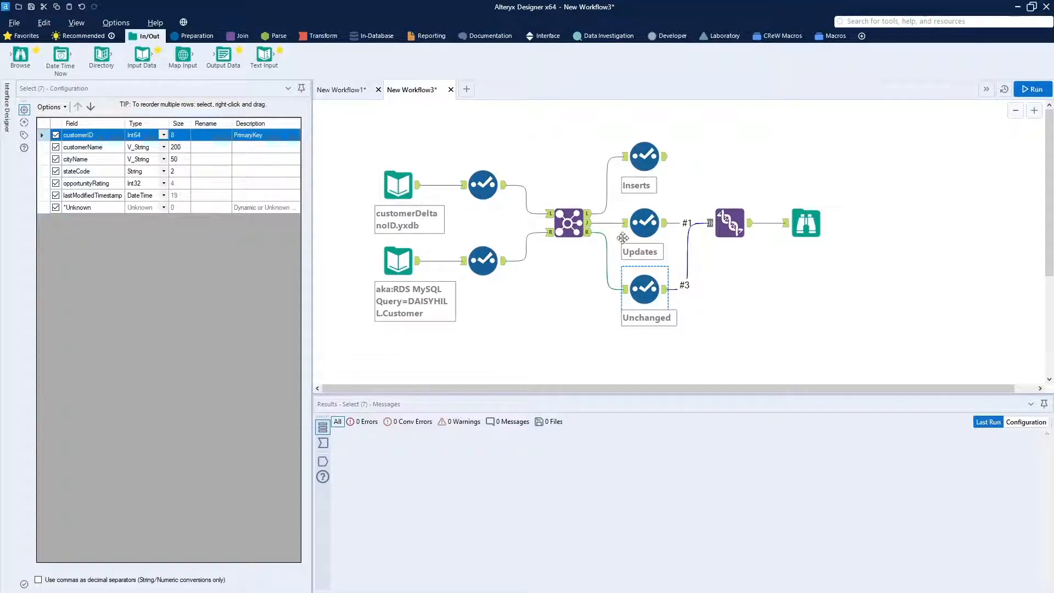
click(646, 229)
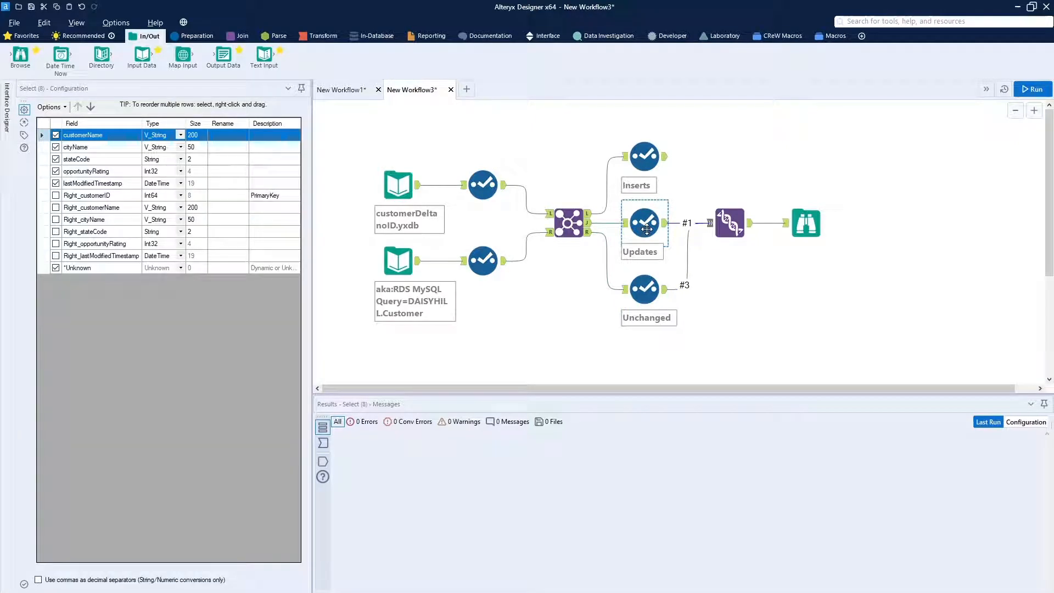
click(664, 226)
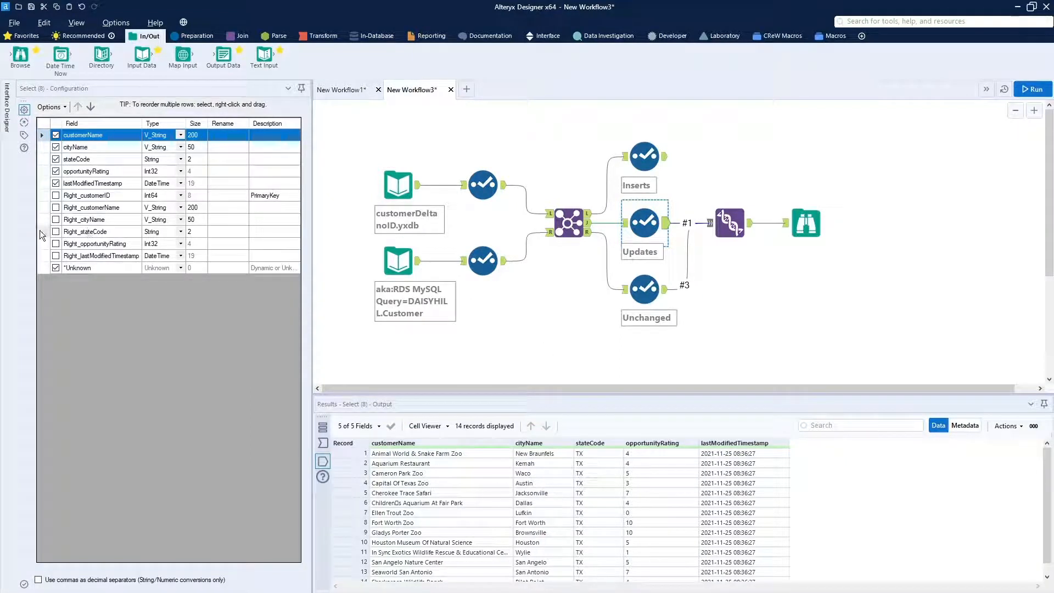
Include Right_customerID in the Updates Select tool, rename it cutomerID, and move it to the first field position
click(55, 195)
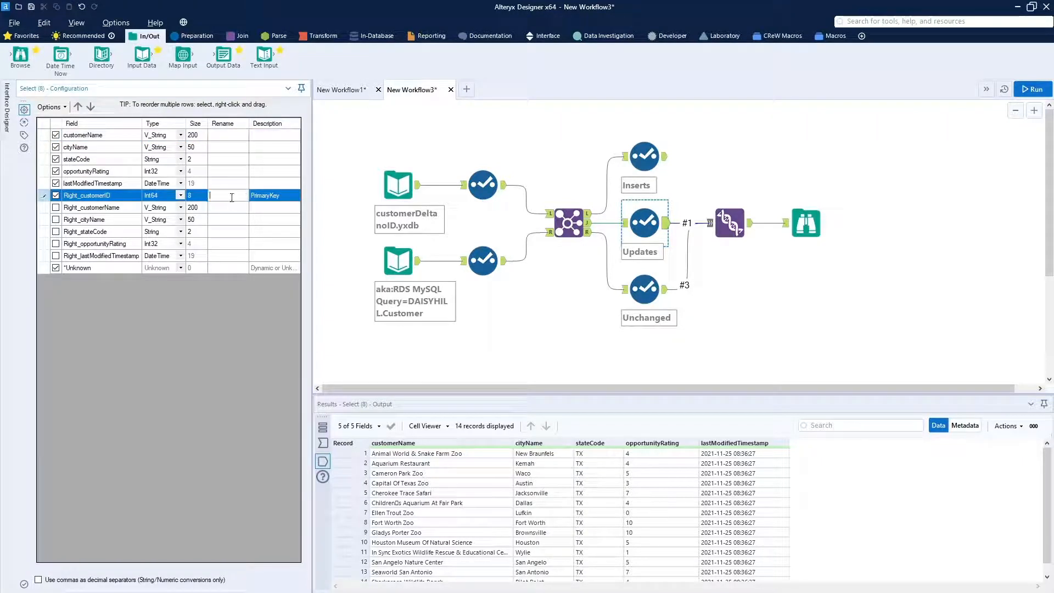
text(cutomer)
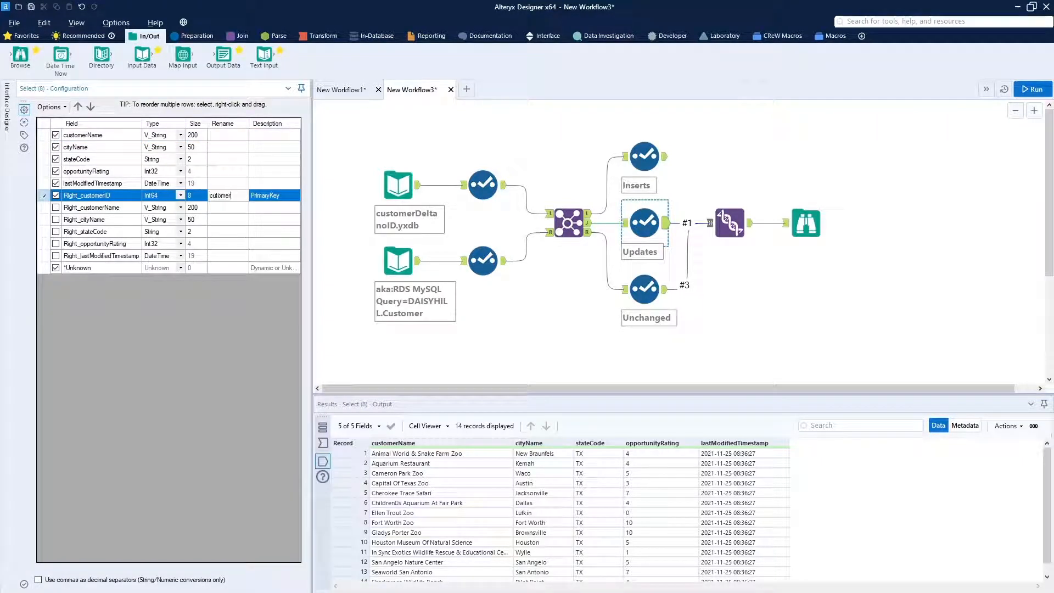
text(ID)
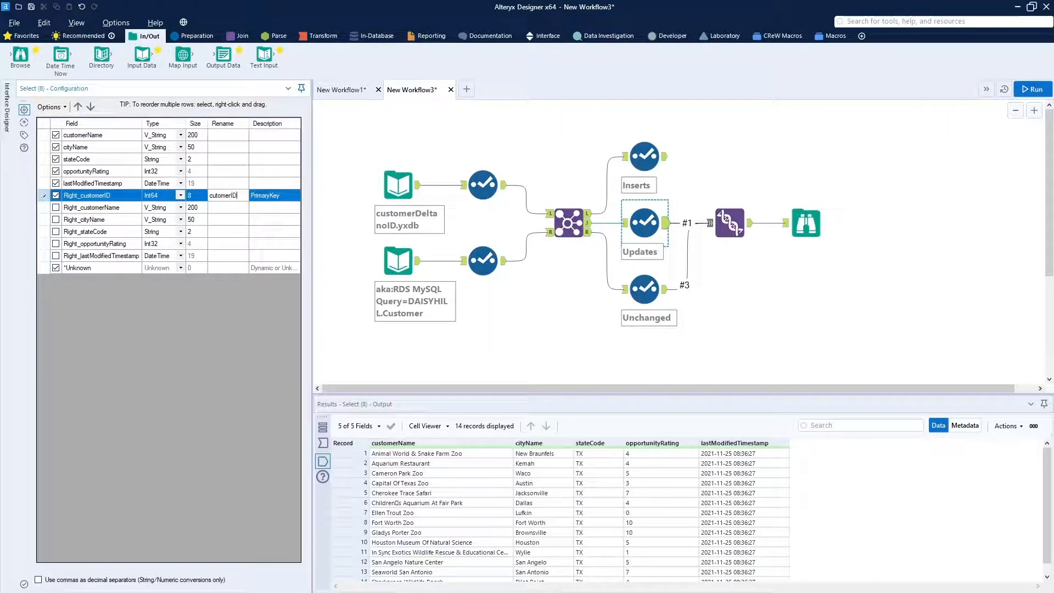
click(78, 108)
click(78, 108)
click(78, 108)
click(78, 109)
click(78, 108)
click(78, 108)
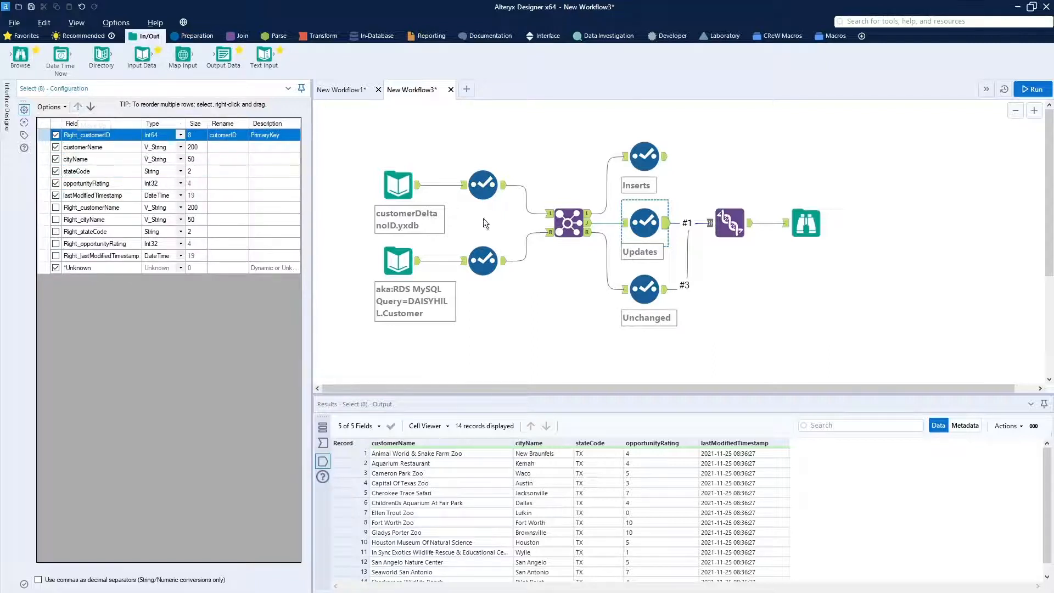
Run the workflow and check the Union tool's messages
click(1032, 89)
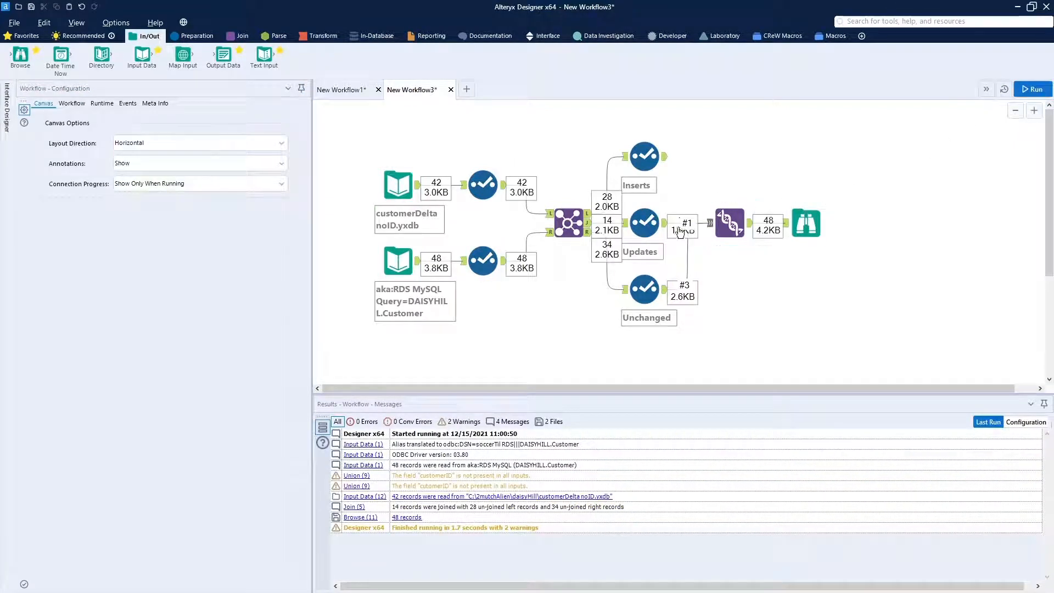
click(725, 225)
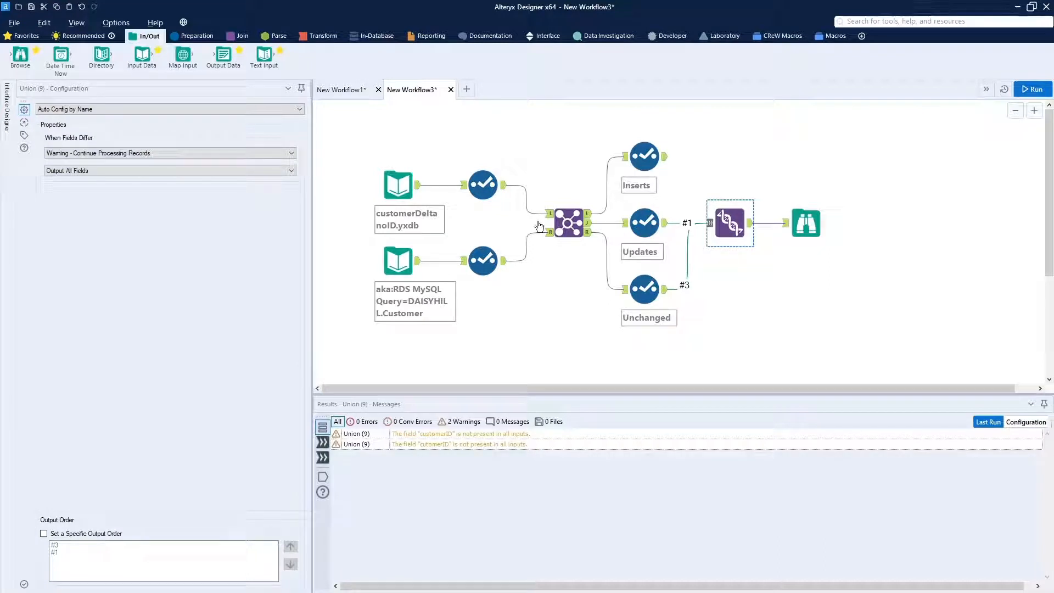
Correct the new name of Right_customerID to customerID in the Updates Select tool
click(644, 223)
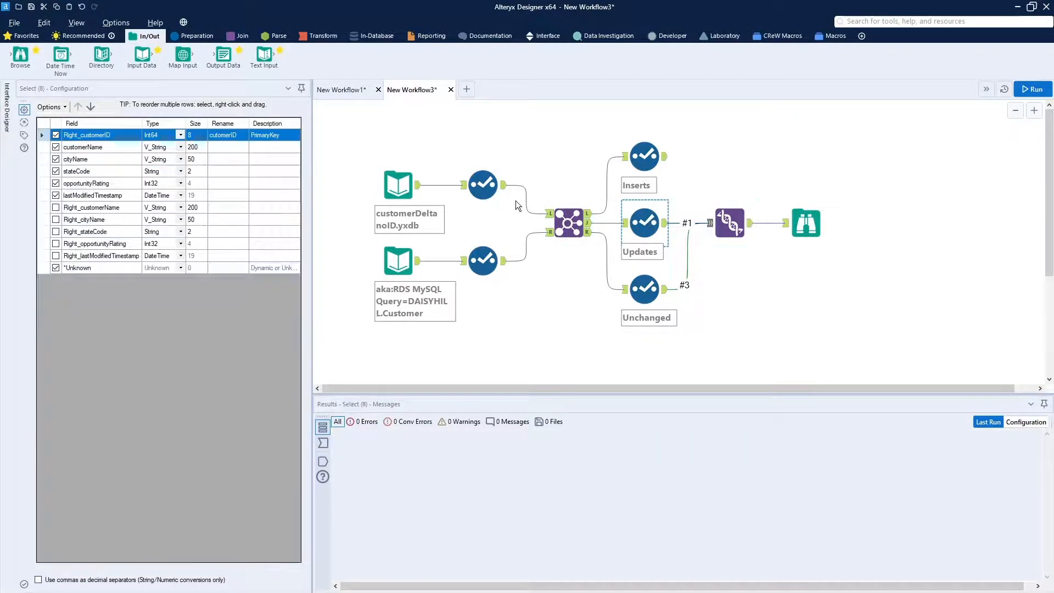
click(213, 134)
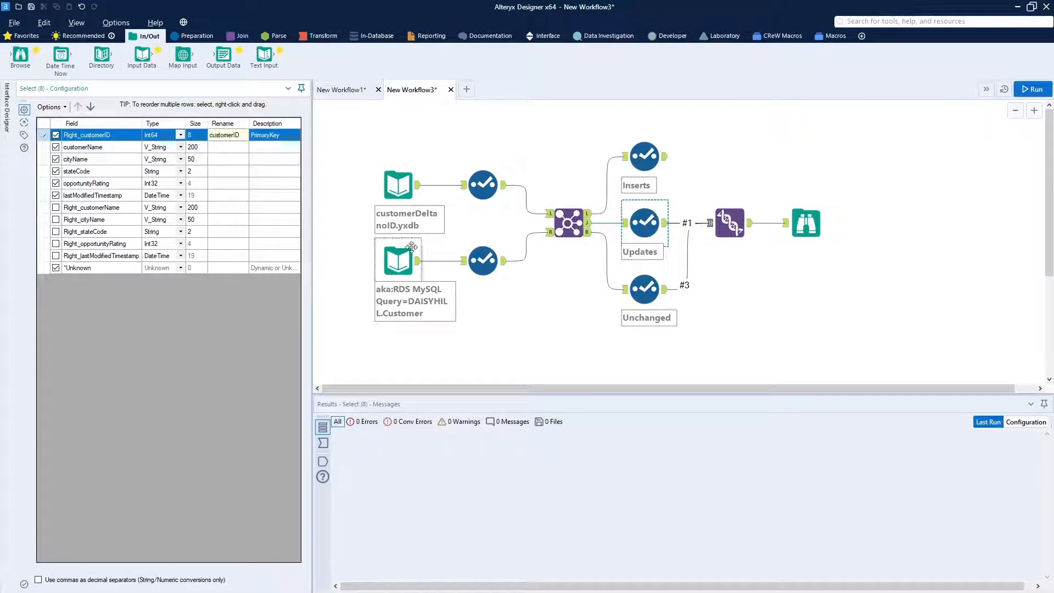
click(534, 326)
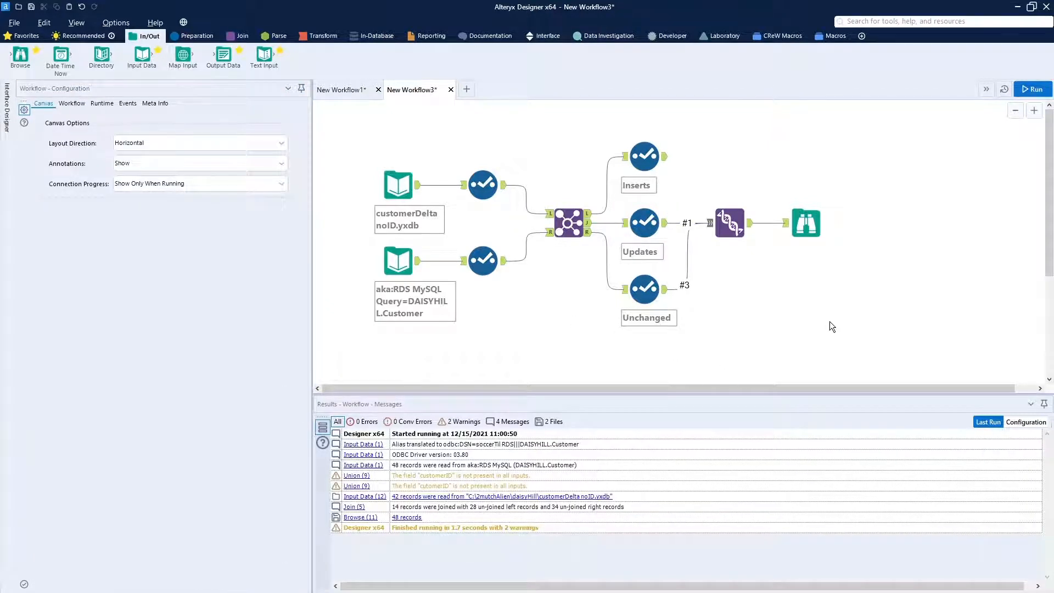
Run the workflow again and review all the combined customer records in the Union tool's output
click(1037, 90)
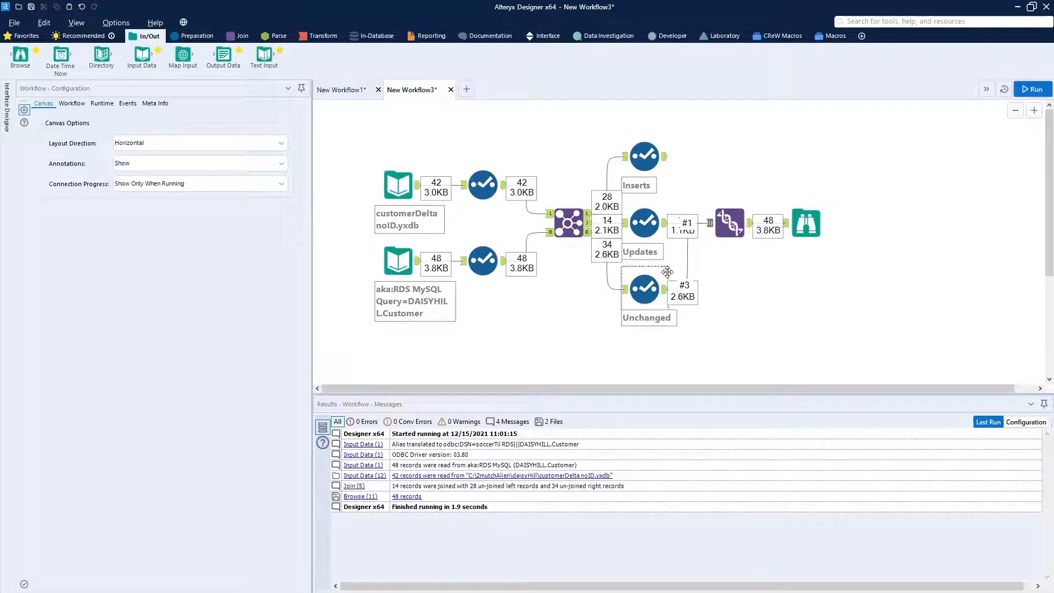
click(730, 228)
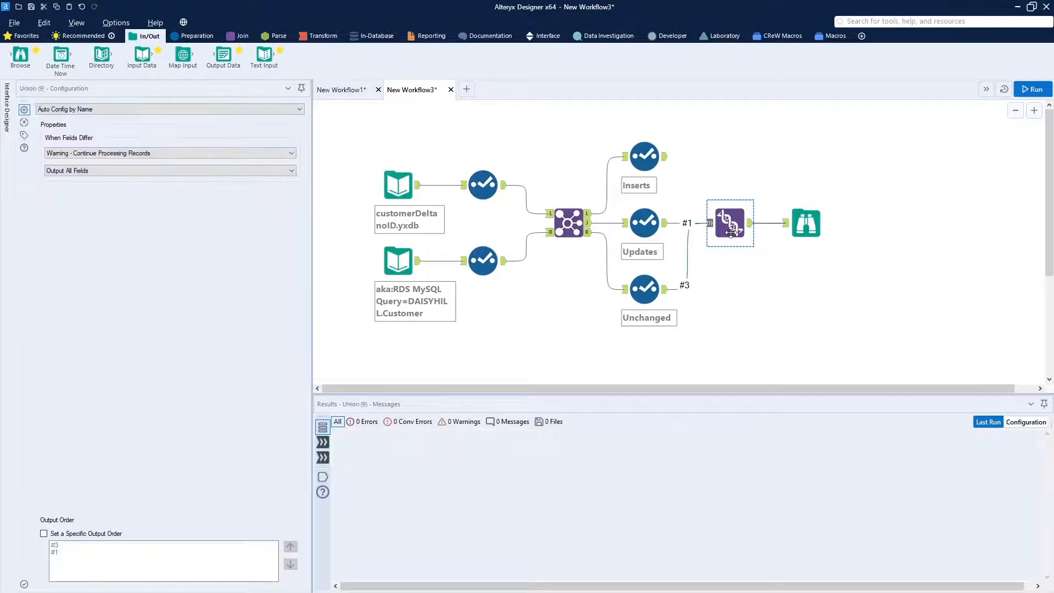
click(749, 331)
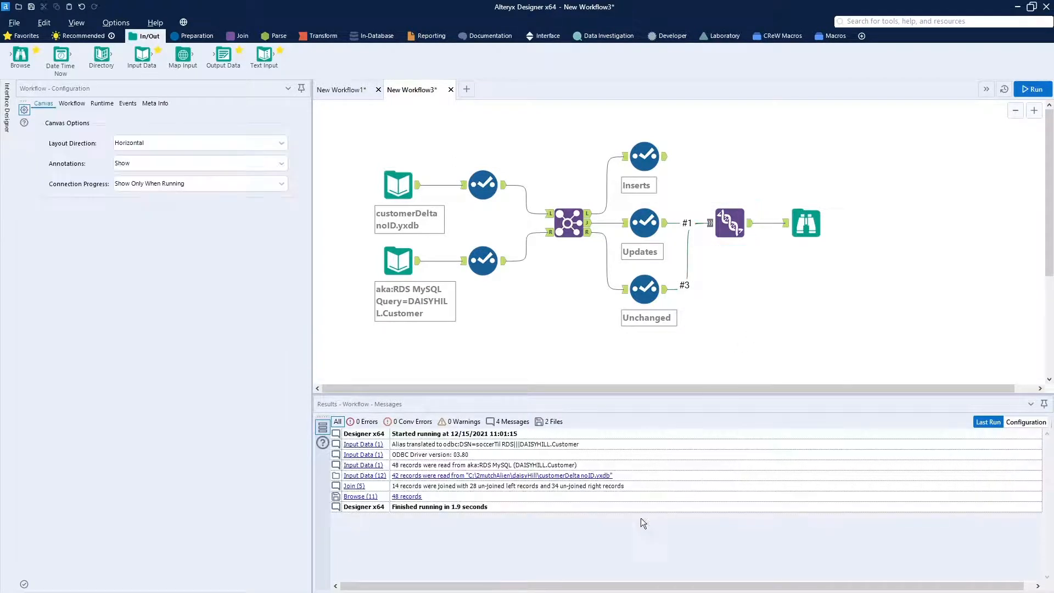
click(726, 224)
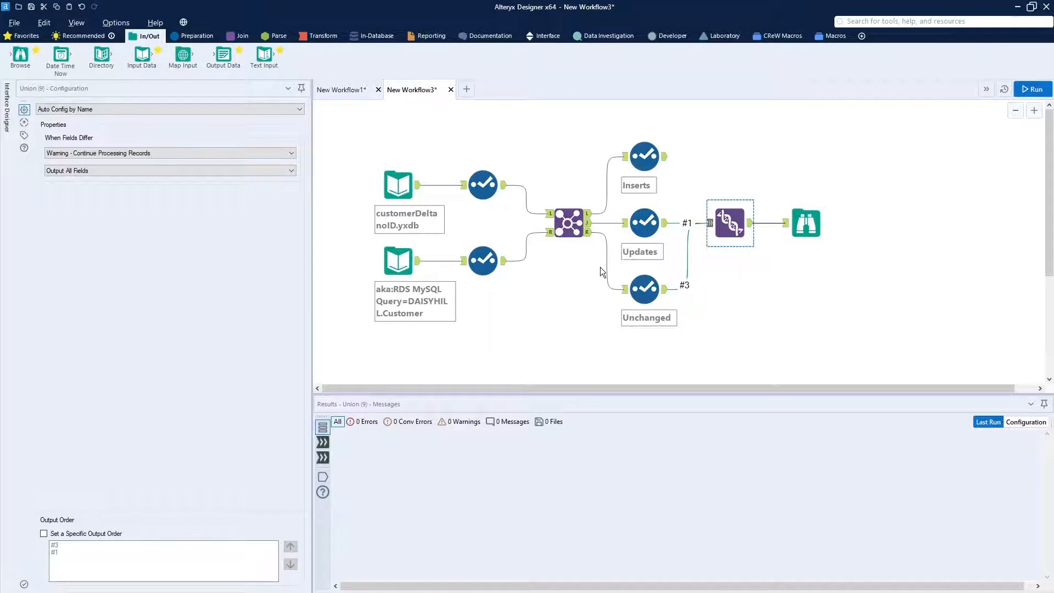
click(749, 224)
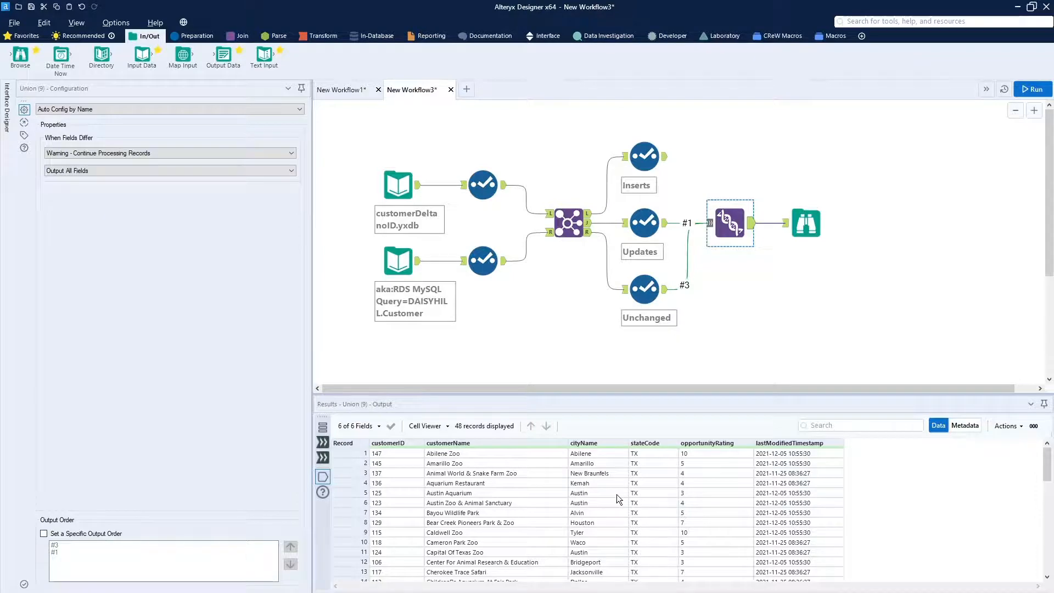
scroll(617, 494, down, 9)
scroll(616, 494, down, 3)
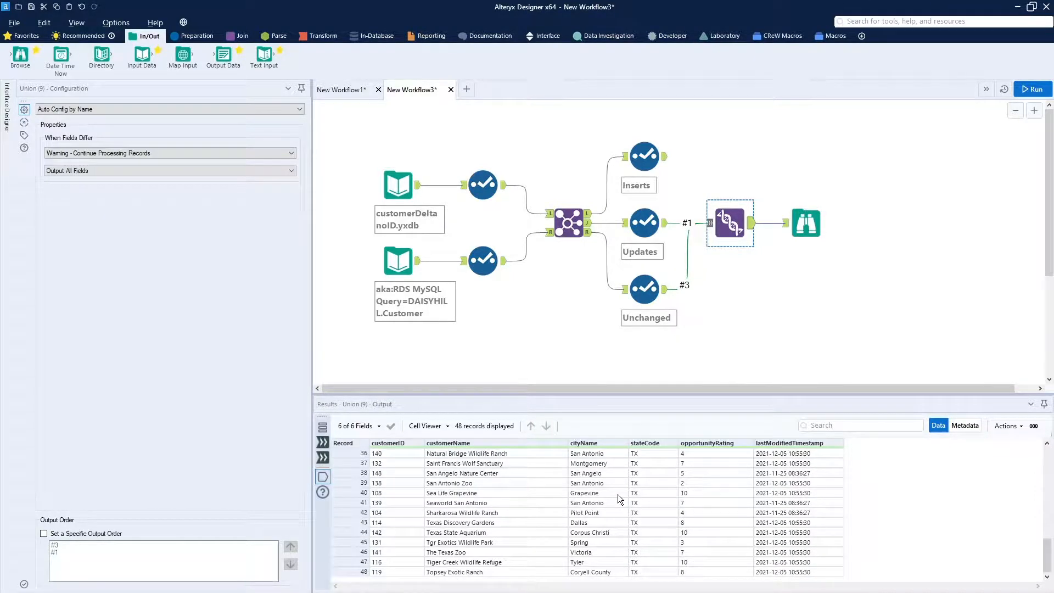
scroll(618, 493, up, 12)
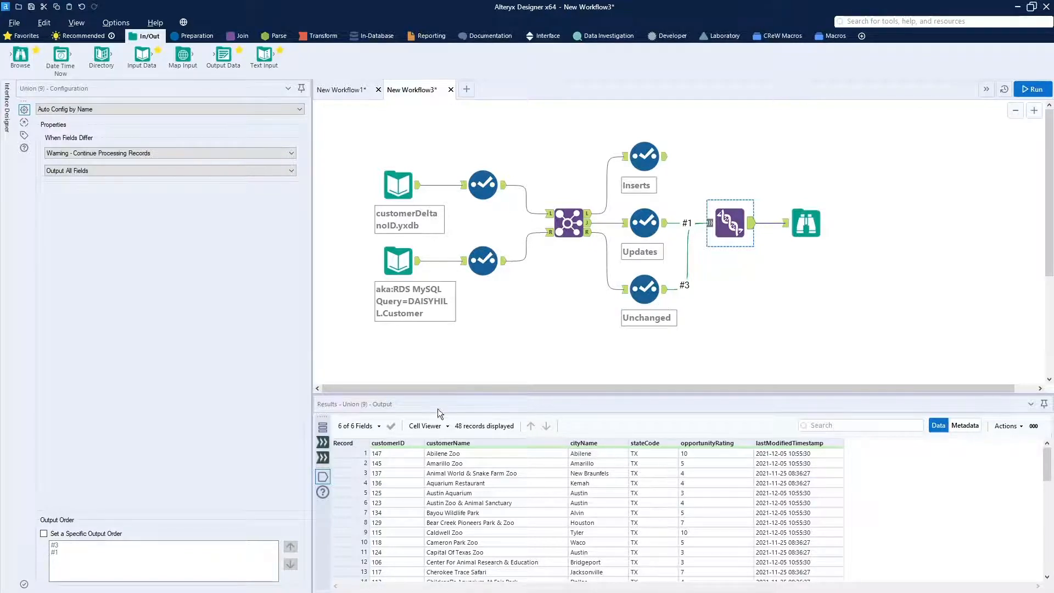
Show the Inserts Select tool's output and move the tool higher on the canvas, away from the Updates tool
click(638, 159)
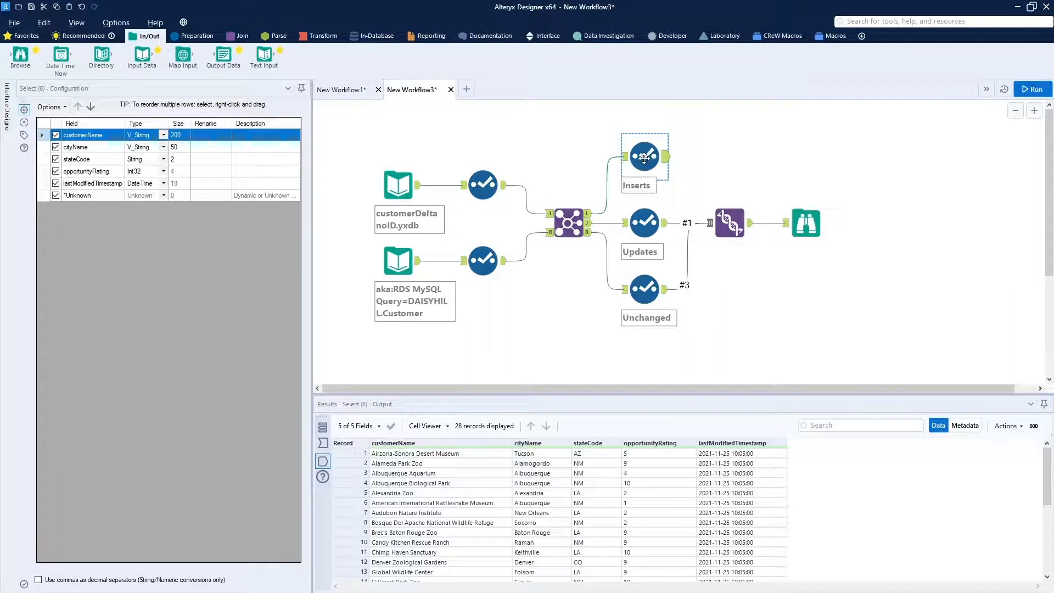
drag(644, 158, 645, 132)
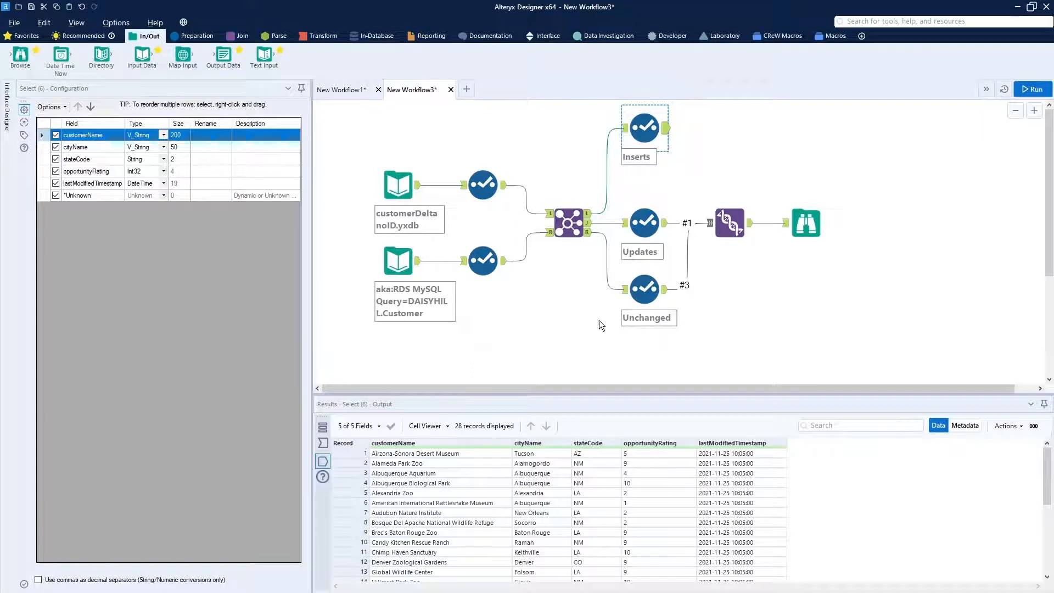
Move the Inserts Select tool back down and add a Summarize tool above it, fed by the Select tool of the MySQL customer input
drag(639, 135, 640, 166)
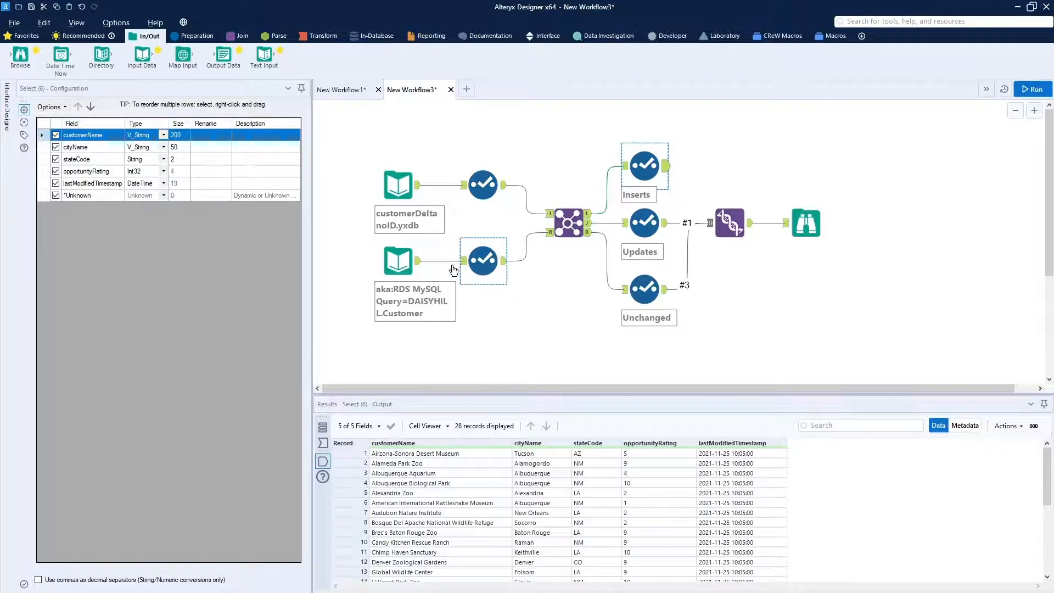
click(328, 36)
drag(182, 54, 643, 118)
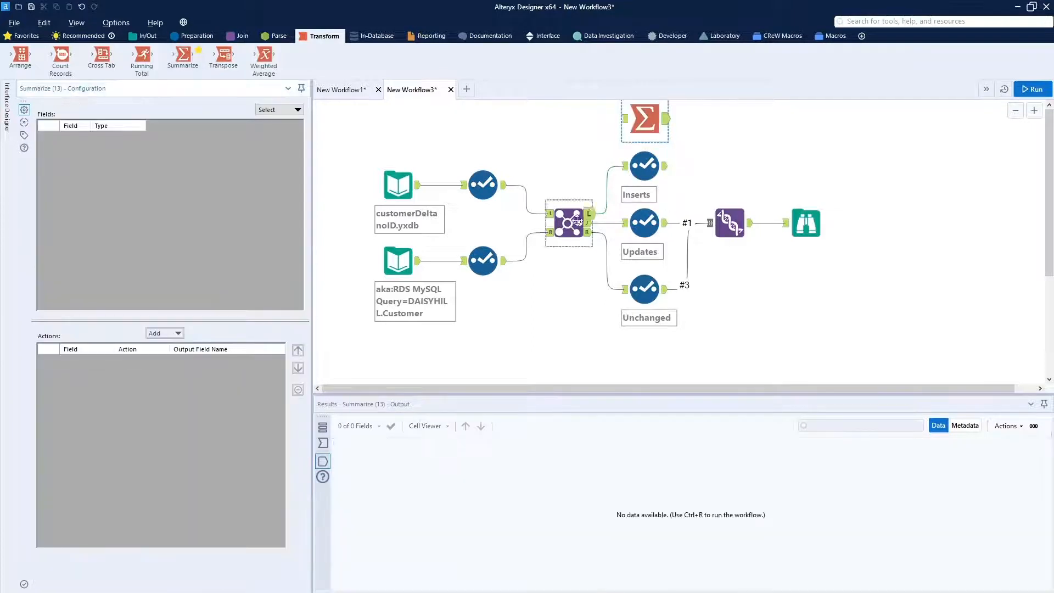
drag(504, 262, 626, 119)
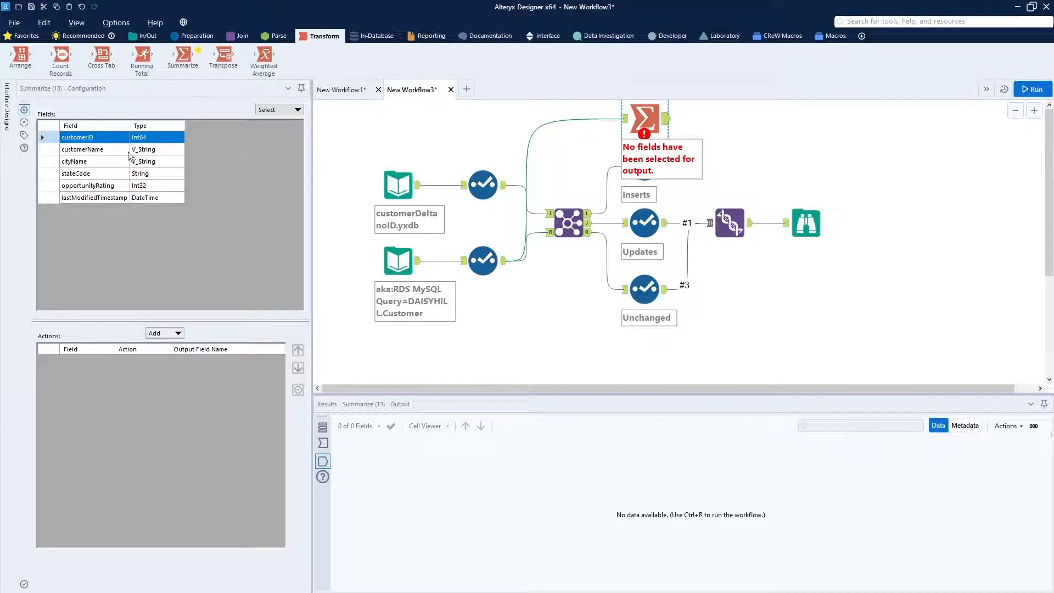
Add a Max action on customerID in the Summarize tool and remove the Group By action
click(163, 333)
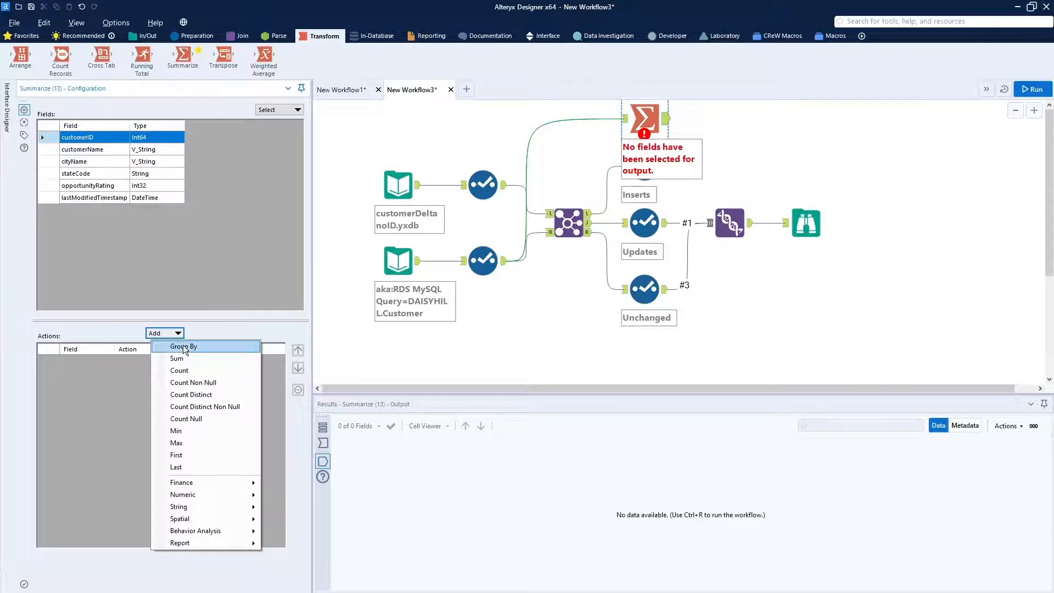
click(182, 346)
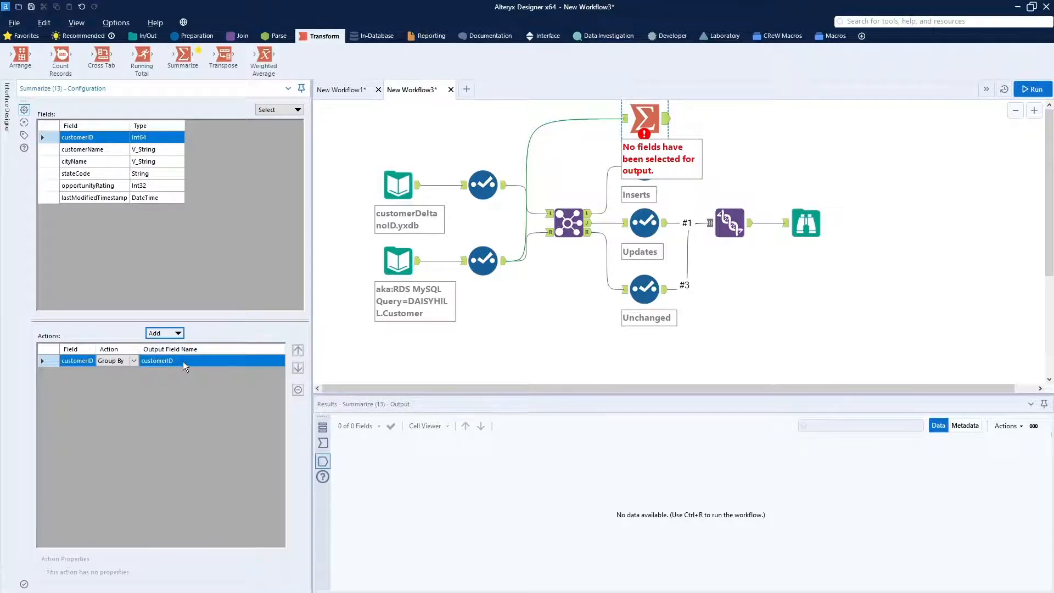
click(176, 336)
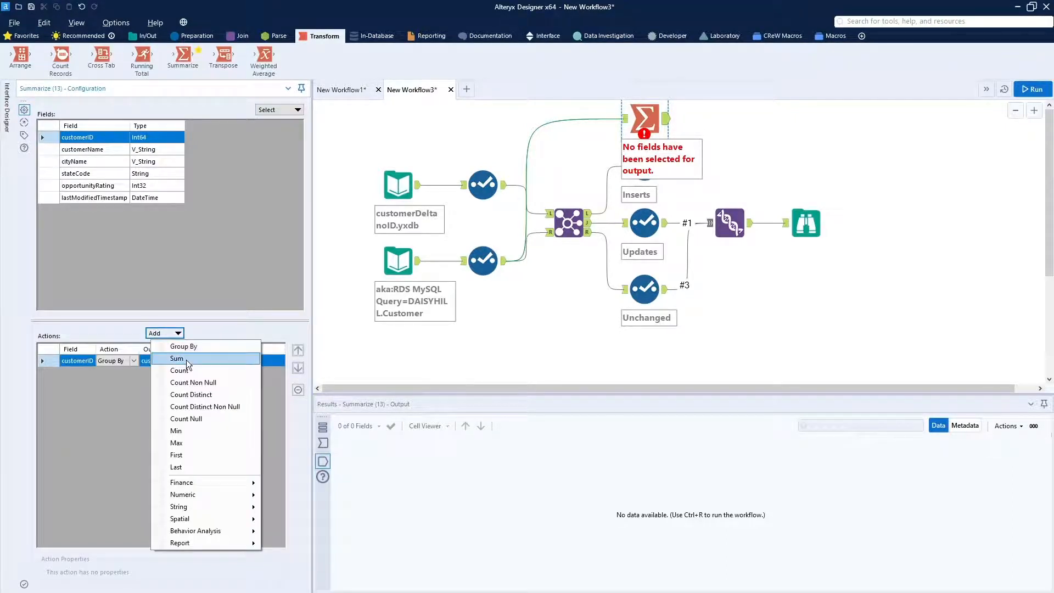
click(182, 442)
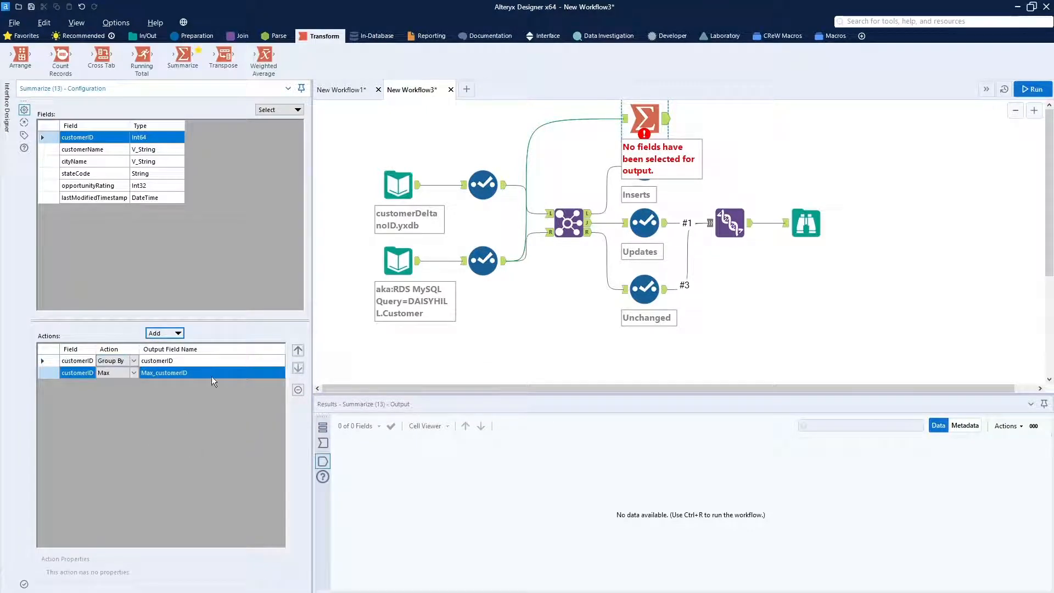
click(243, 360)
click(295, 390)
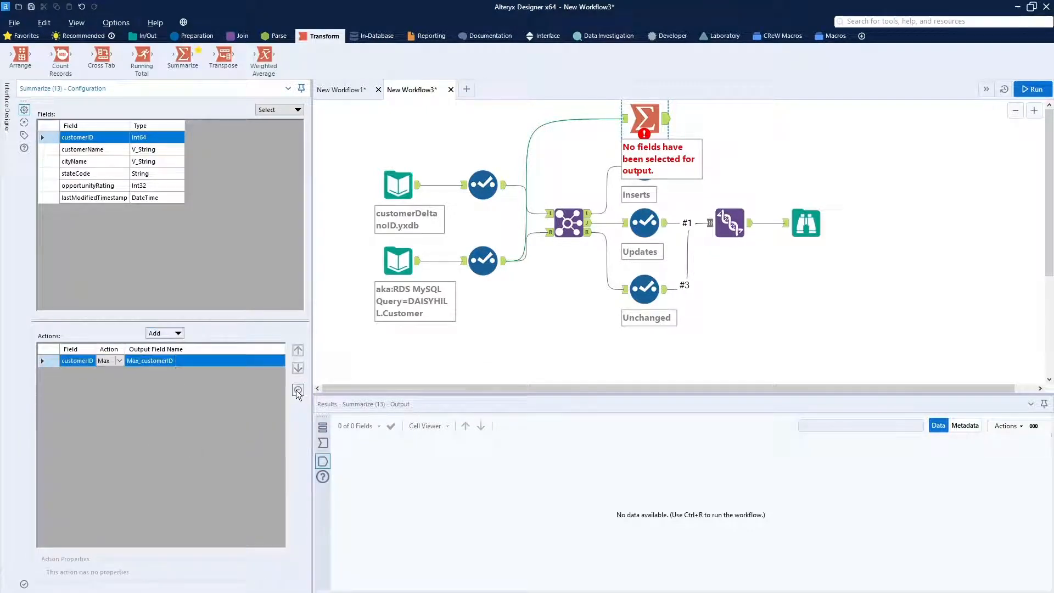
Name the Summarize output field maxCustomerID and run the workflow to review the tool's output
click(133, 361)
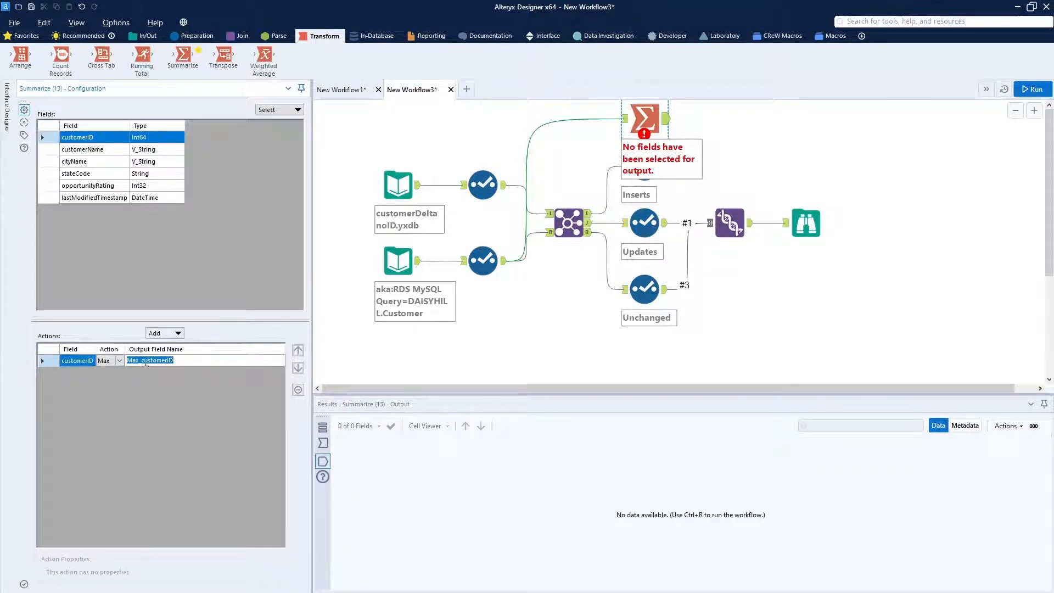
click(144, 360)
text(maxC)
click(800, 337)
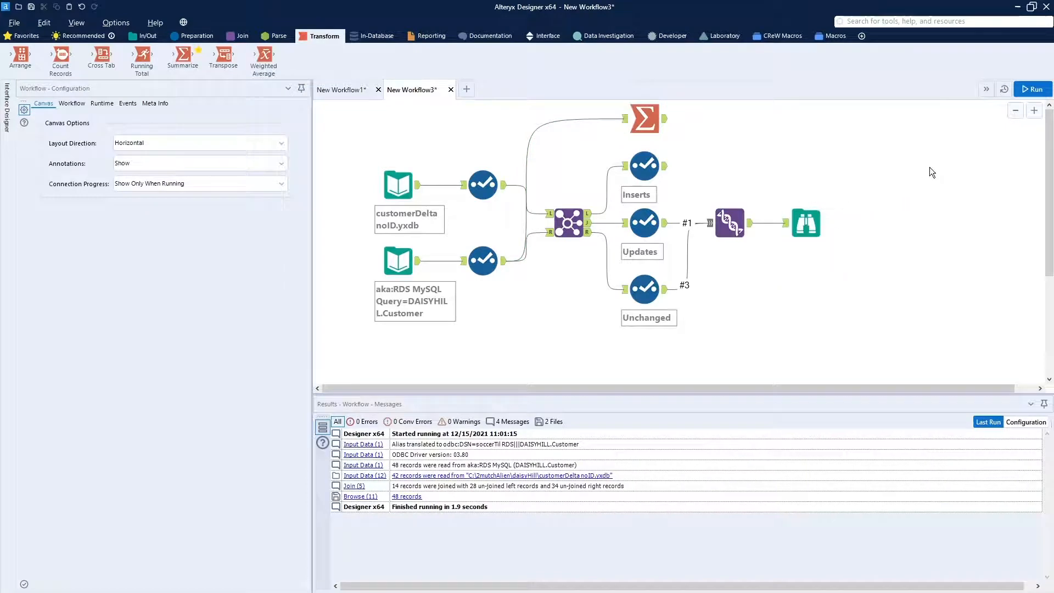
click(1030, 89)
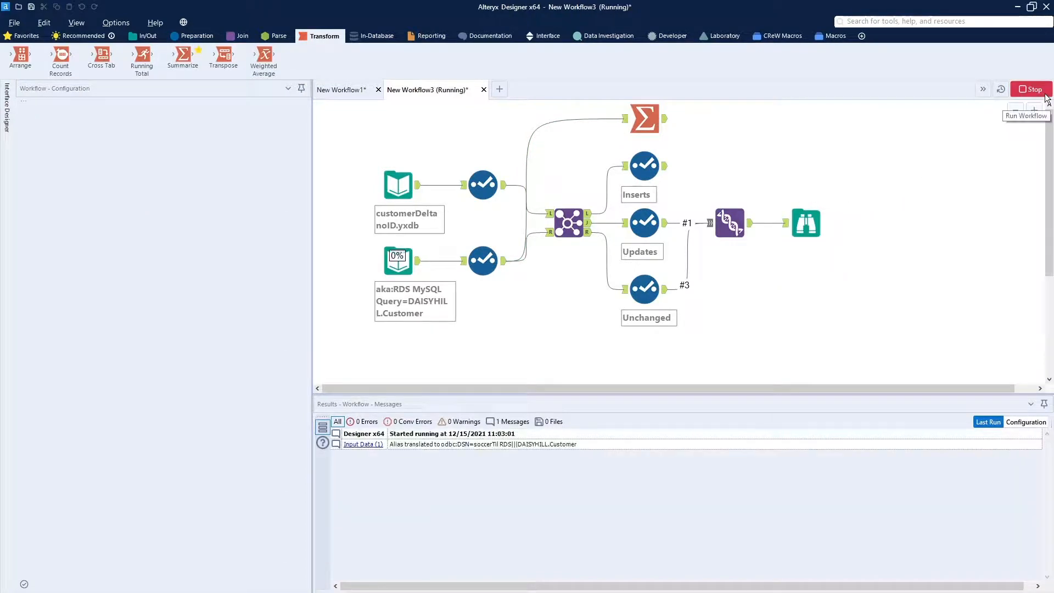
click(665, 119)
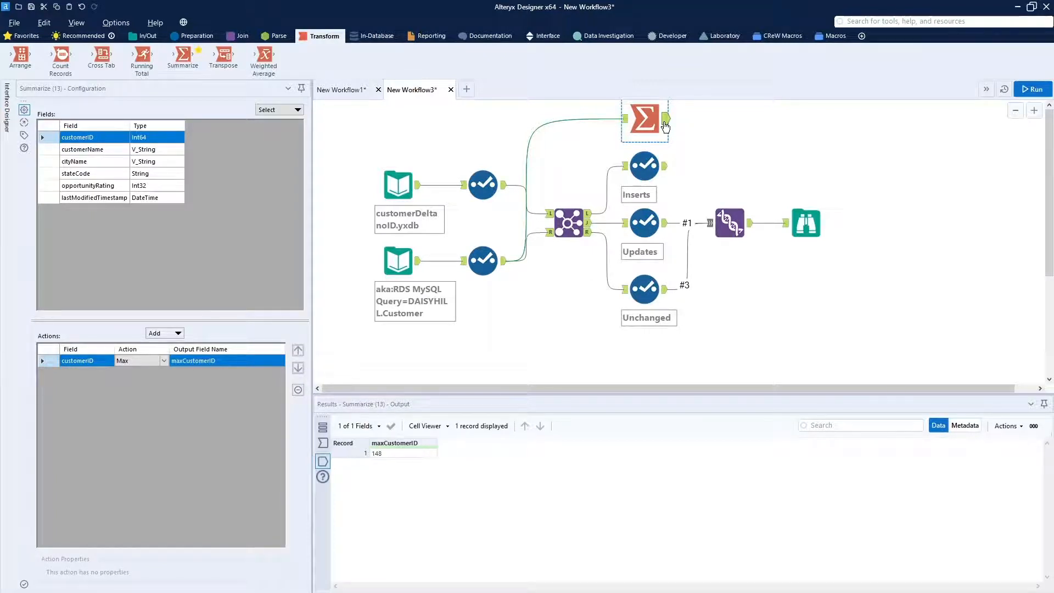
Review the Inserts Select tool's output and connect a new Record ID tool after it
click(658, 171)
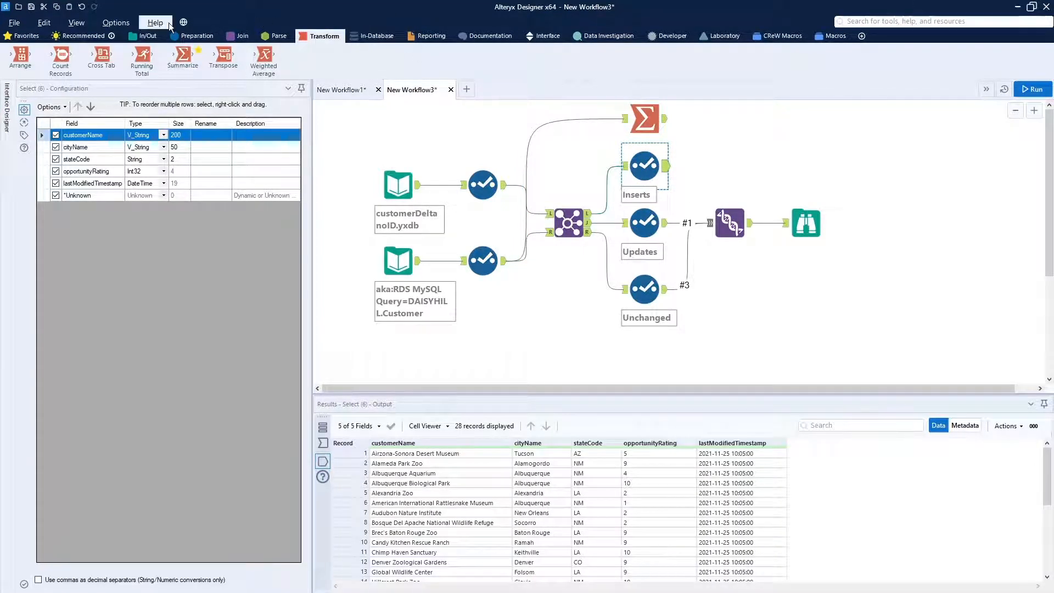
click(202, 37)
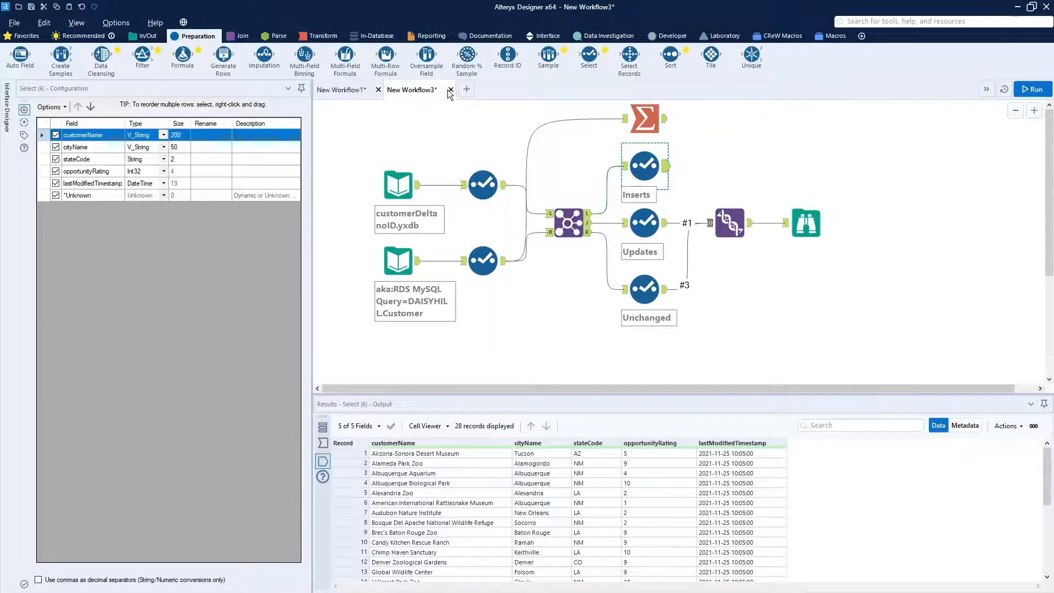
drag(508, 55, 728, 164)
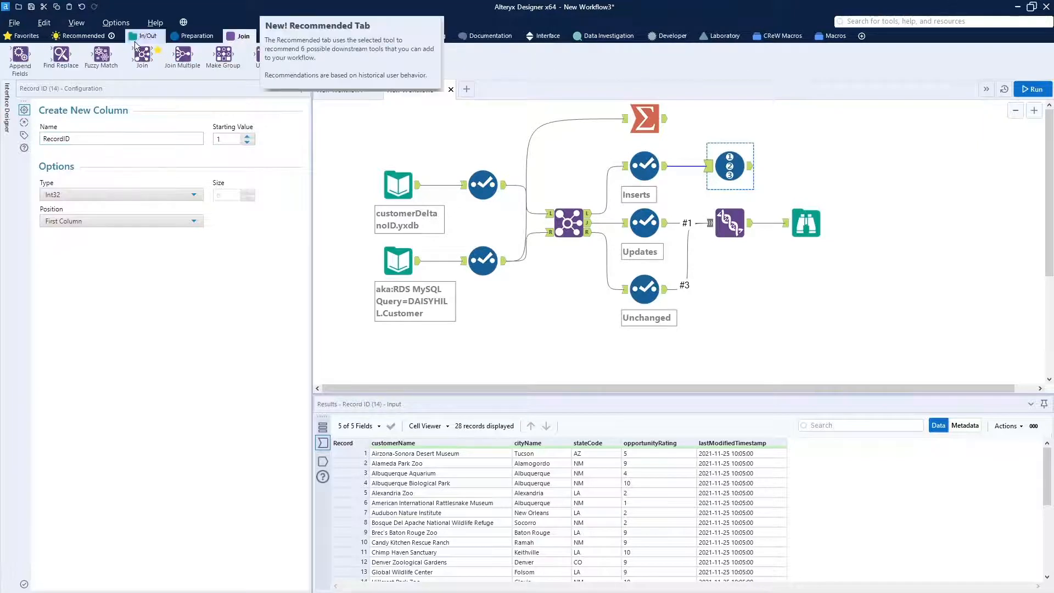
Append the Summarize output as source to the Record ID output as target with an Append Fields tool, and run the workflow to review the result
click(239, 36)
drag(21, 58, 860, 146)
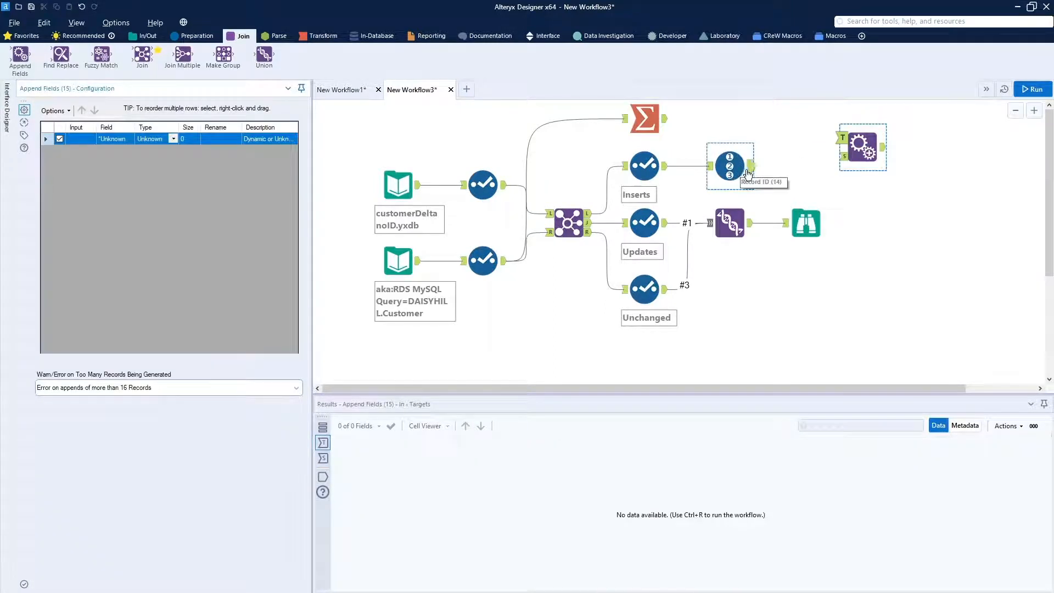
drag(756, 172, 840, 138)
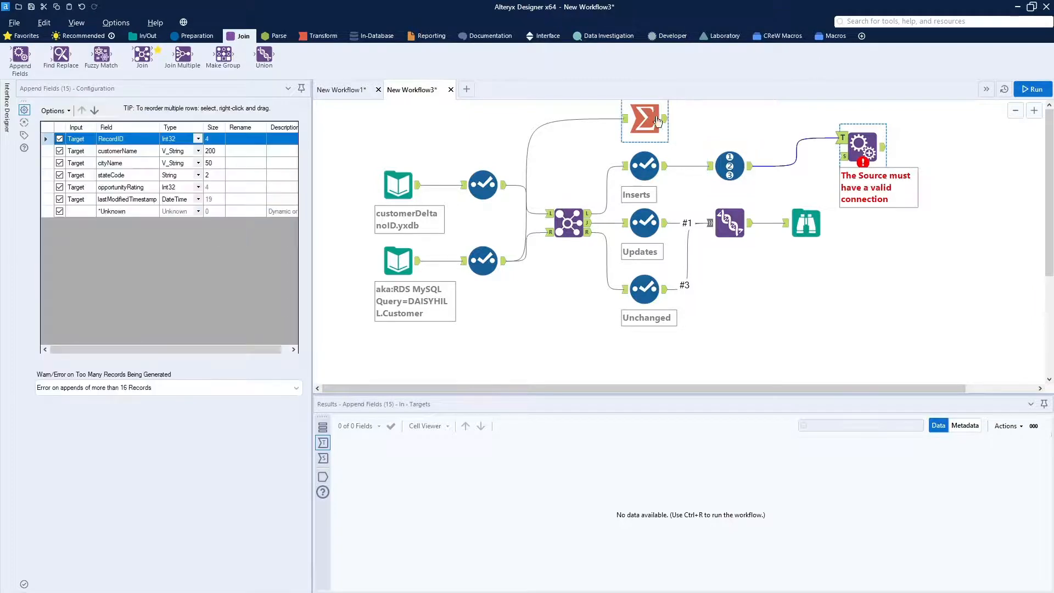
drag(664, 118, 796, 142)
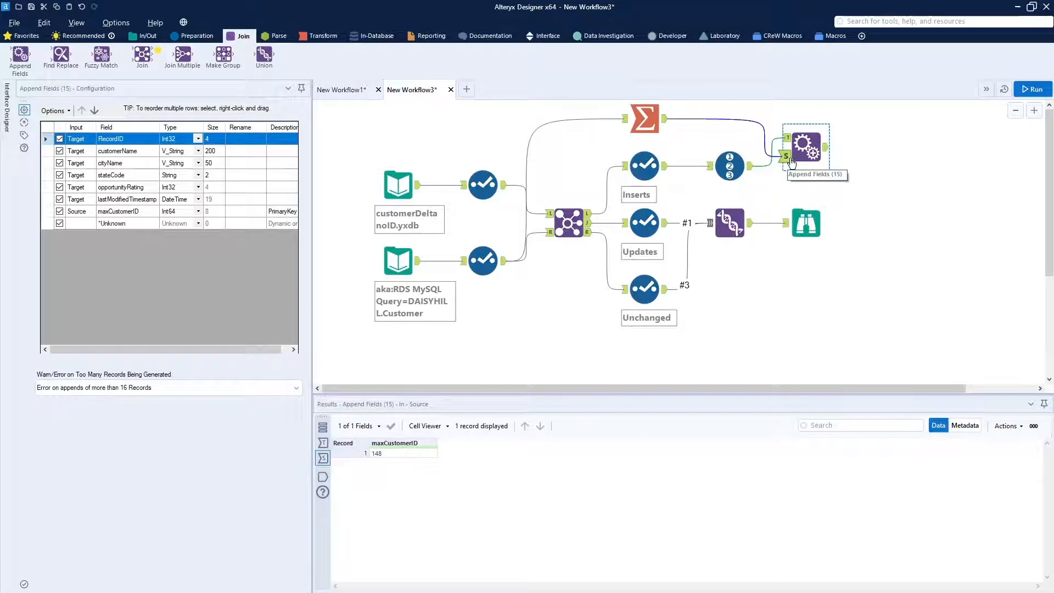
click(1028, 91)
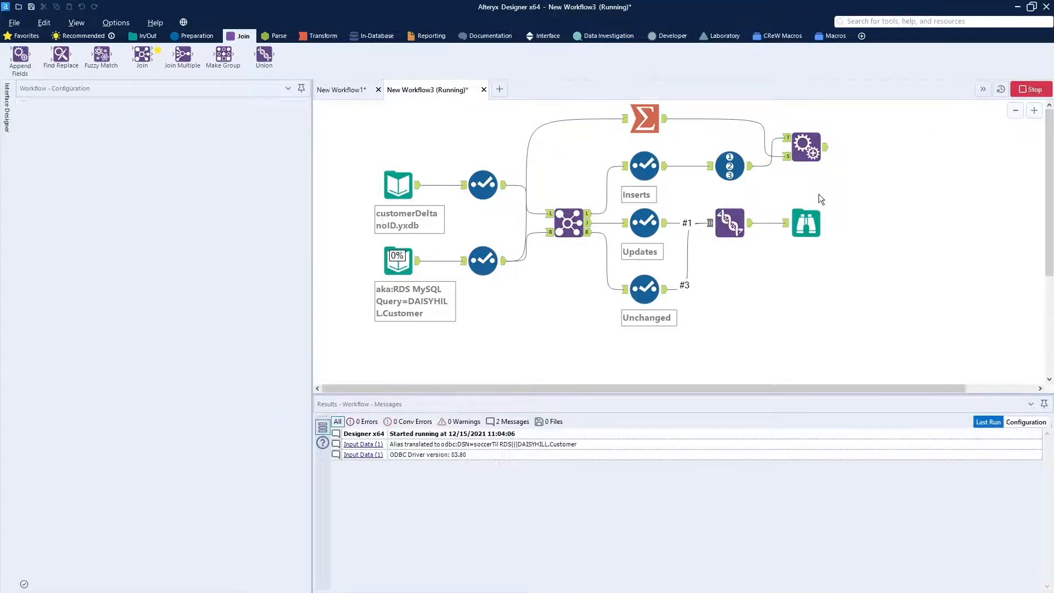
click(826, 148)
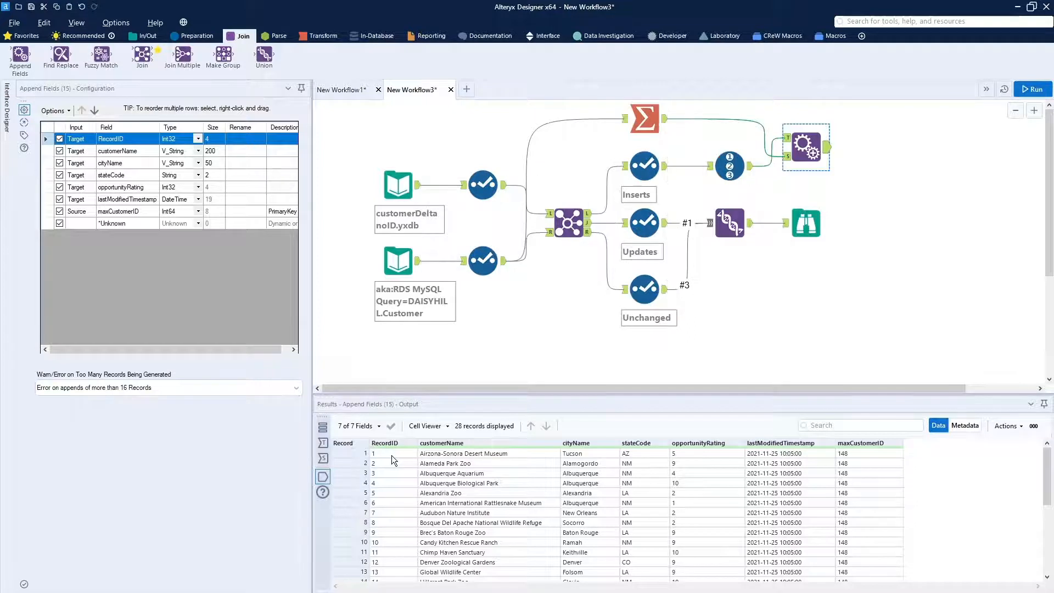
Rename the Record ID tool's column to customerID and run the workflow to review the Append Fields output
click(729, 171)
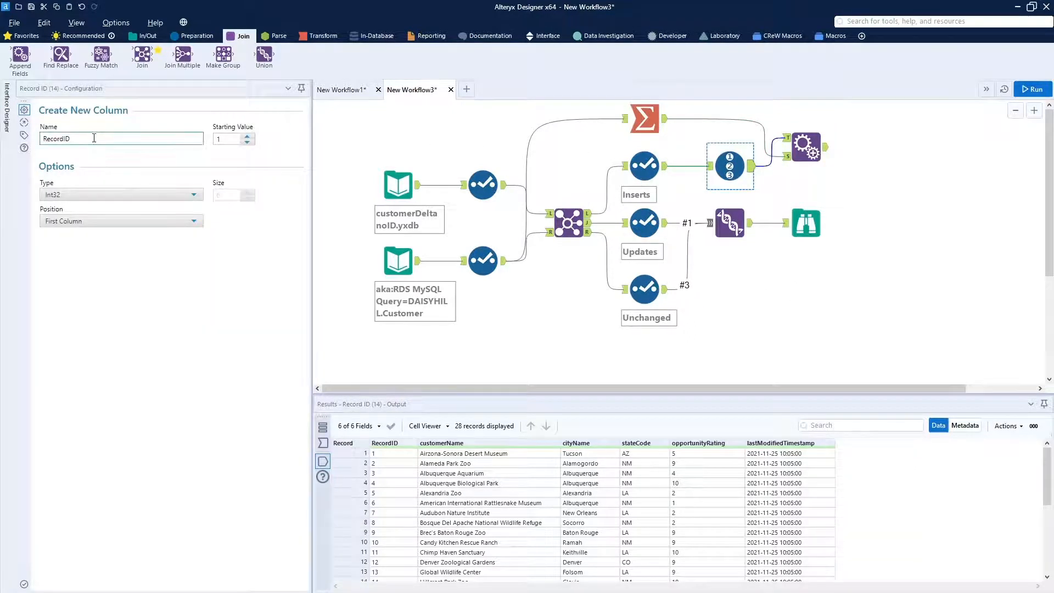
double_click(55, 138)
text(c)
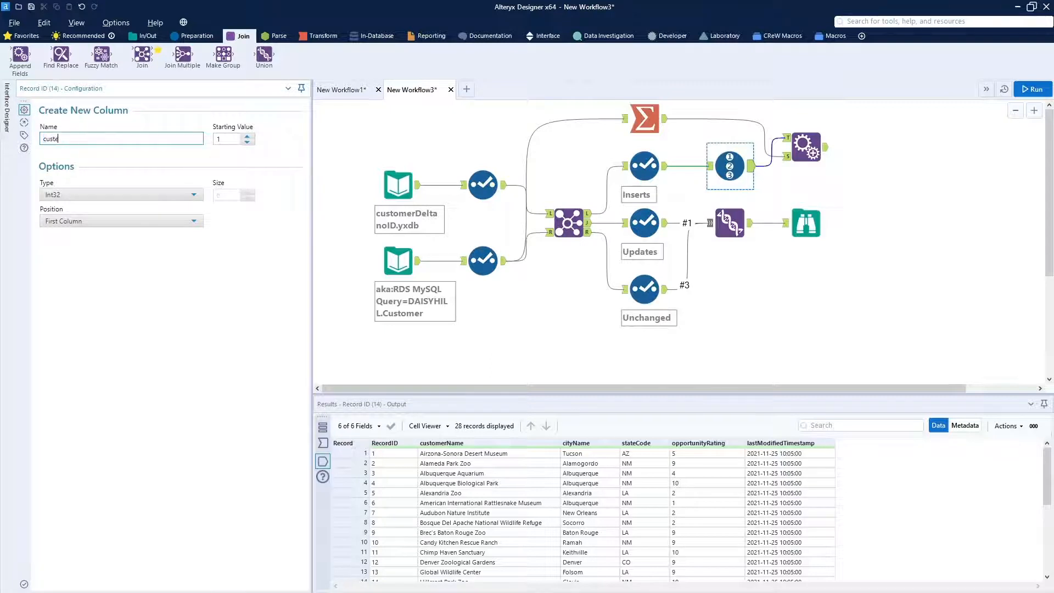
text(ustomerID)
click(812, 155)
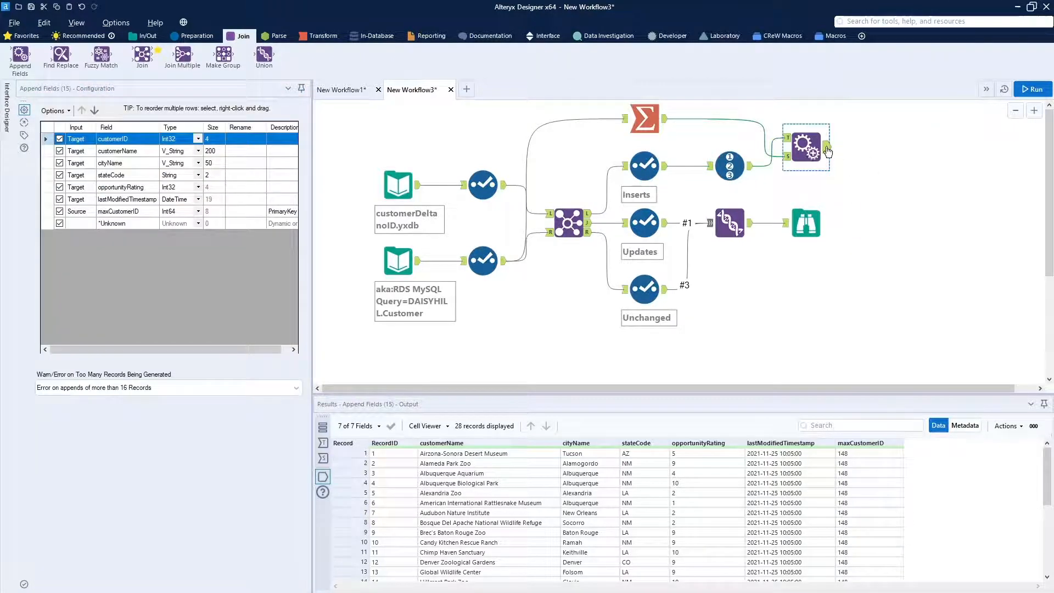
click(1031, 89)
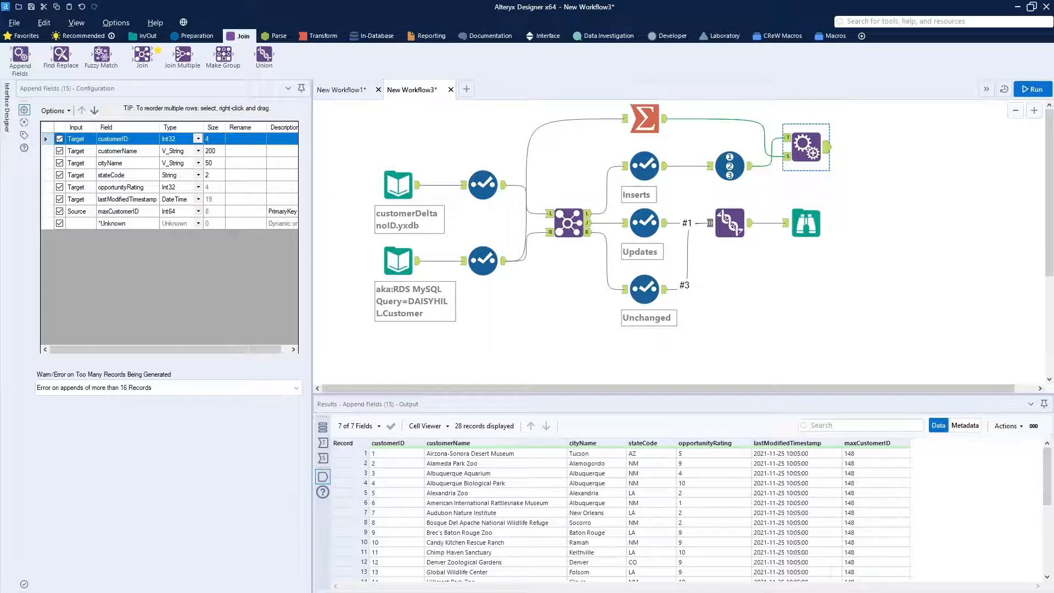
Add a Formula tool after the Append Fields tool and check the Record ID tool's column settings
click(198, 38)
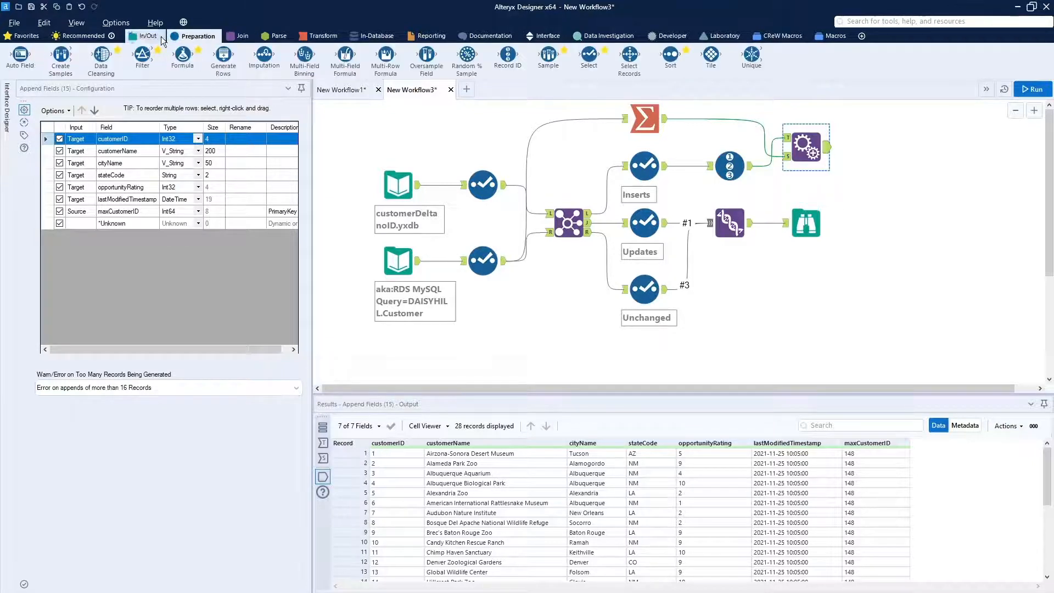
drag(182, 53, 872, 146)
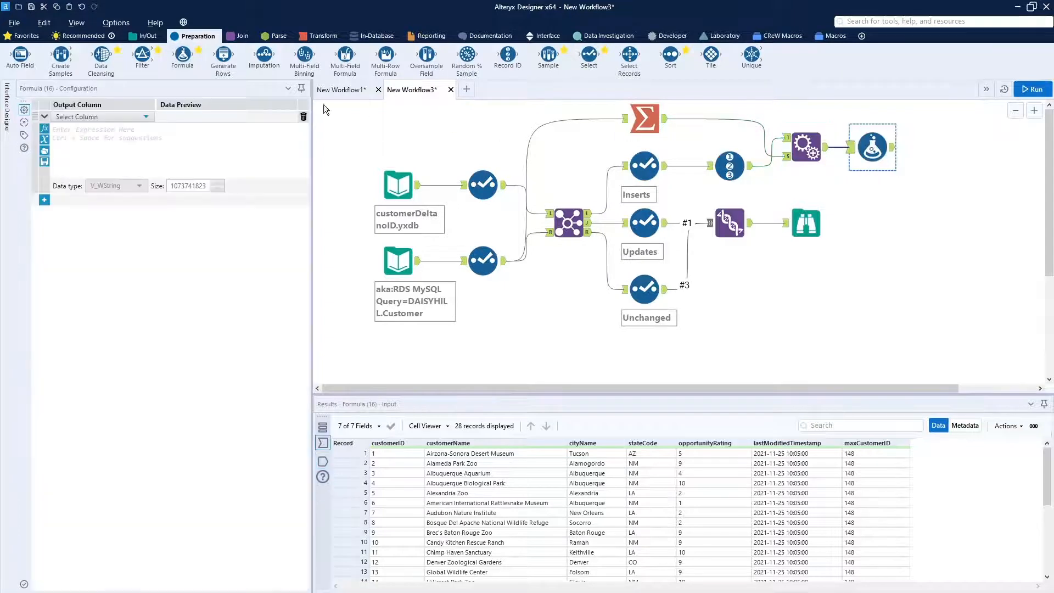
click(130, 118)
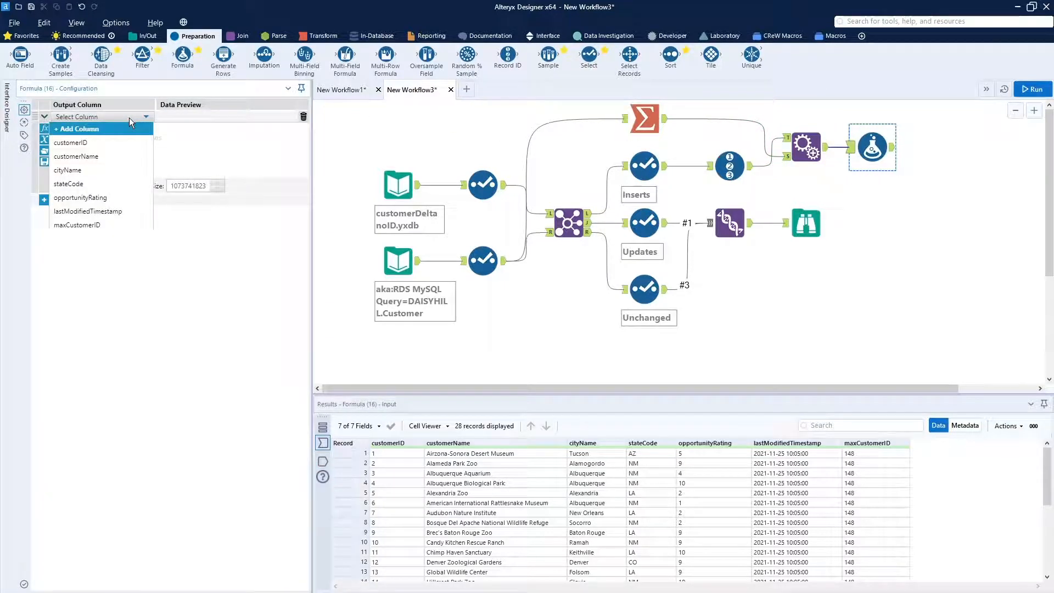
click(226, 147)
click(729, 166)
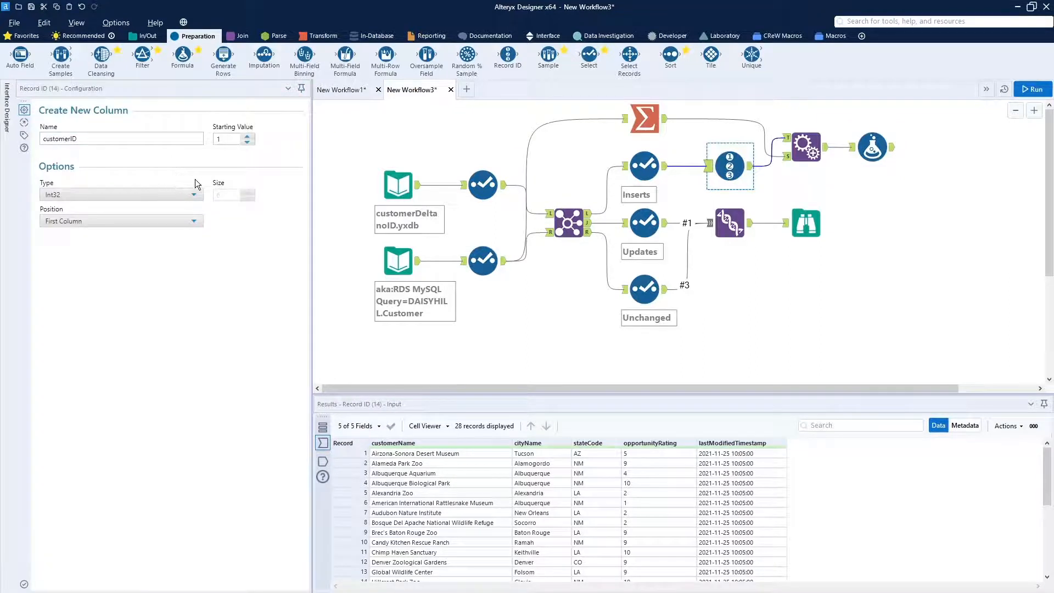
click(872, 147)
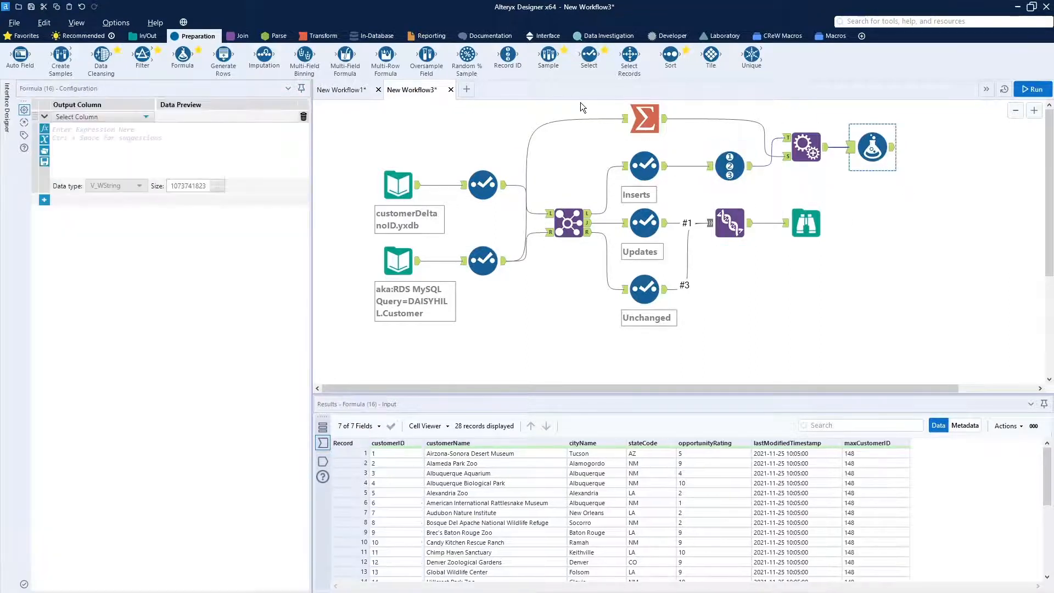
Set customerID to [customerID] + [maxCustomerID] in the Formula tool and run the workflow
click(136, 117)
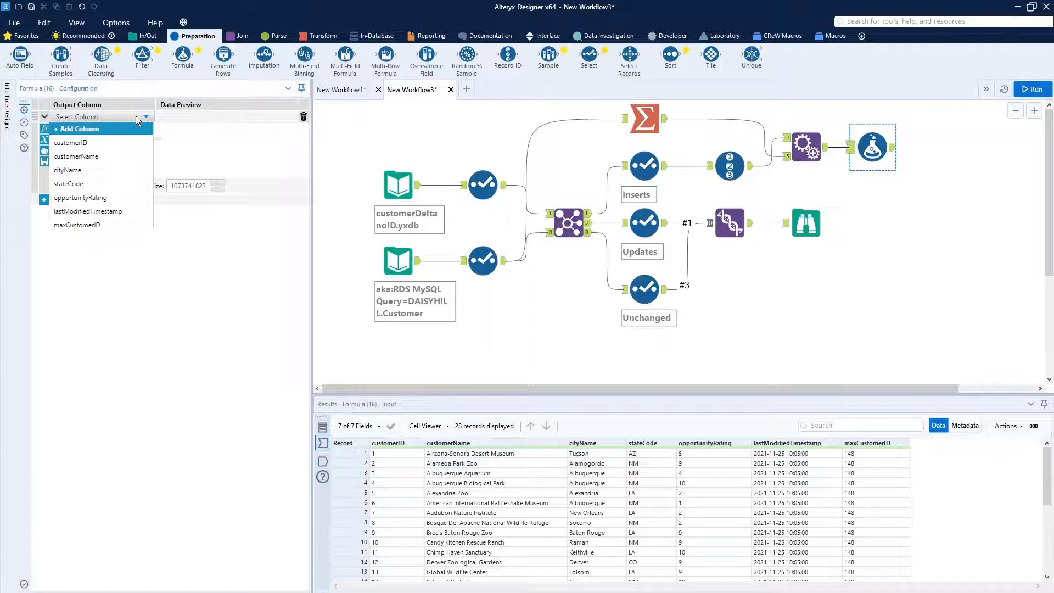
click(113, 143)
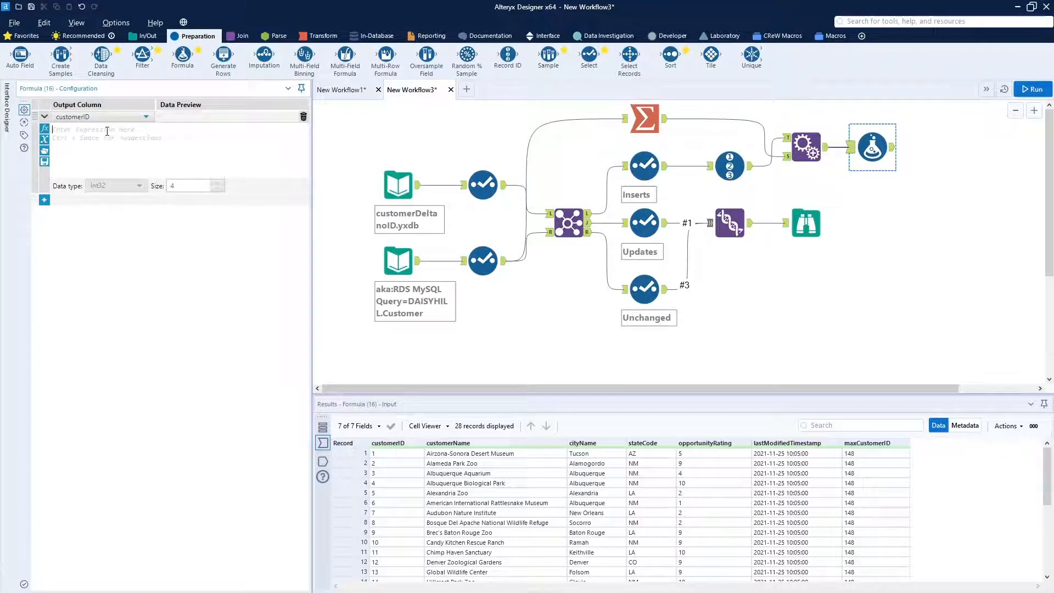
click(107, 131)
text([c)
key(Return)
text(+ [)
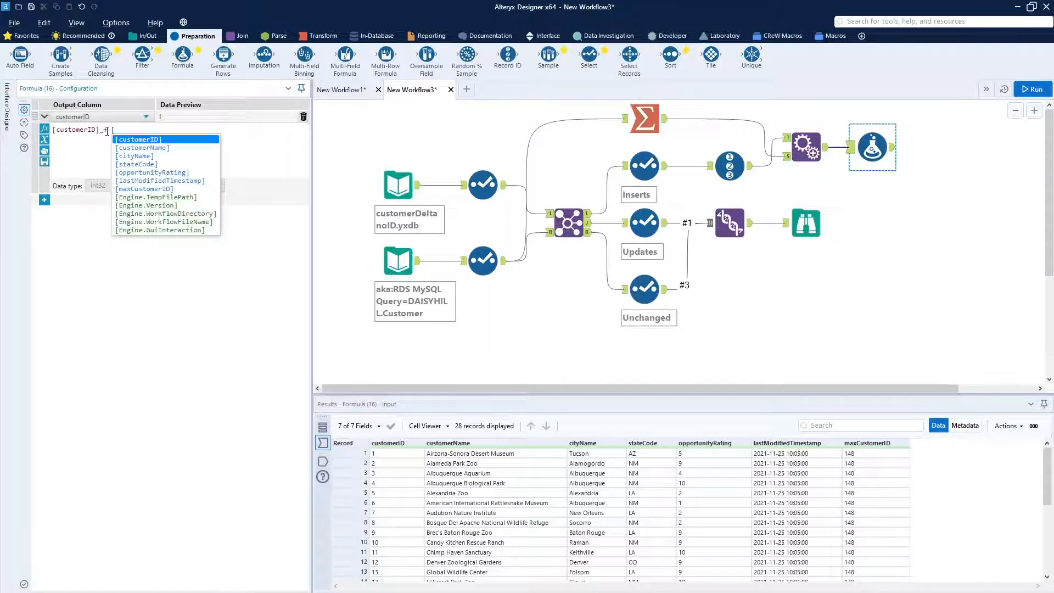
text(maxCustomerID])
key(Return)
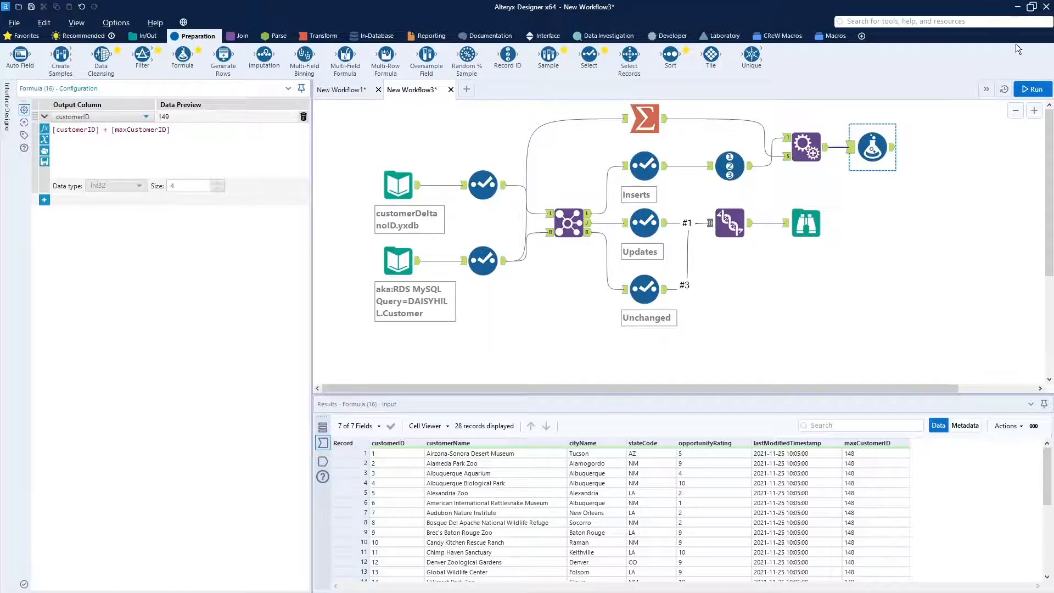
click(1036, 91)
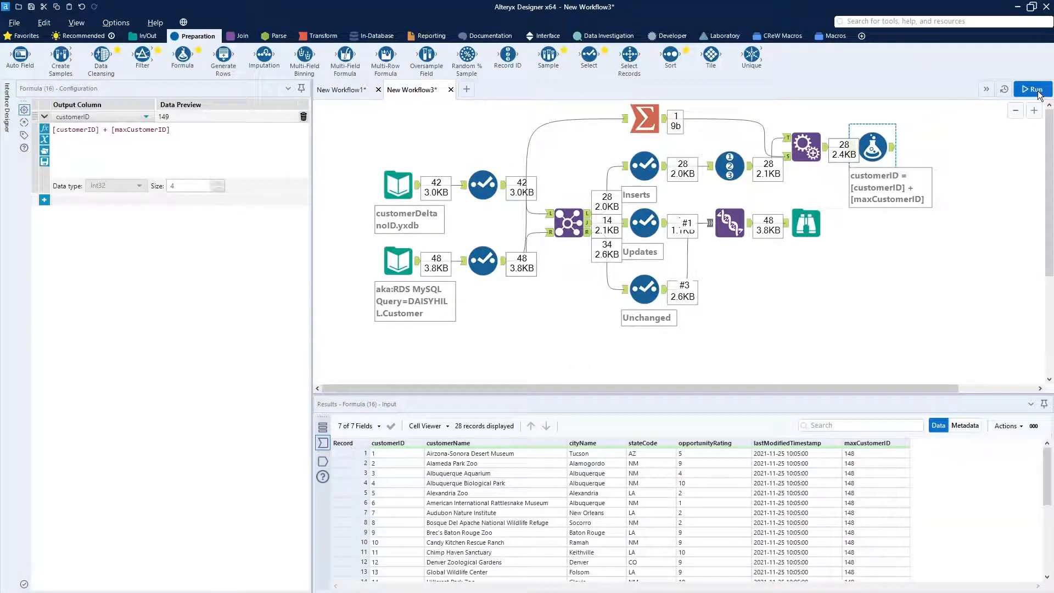
click(1031, 89)
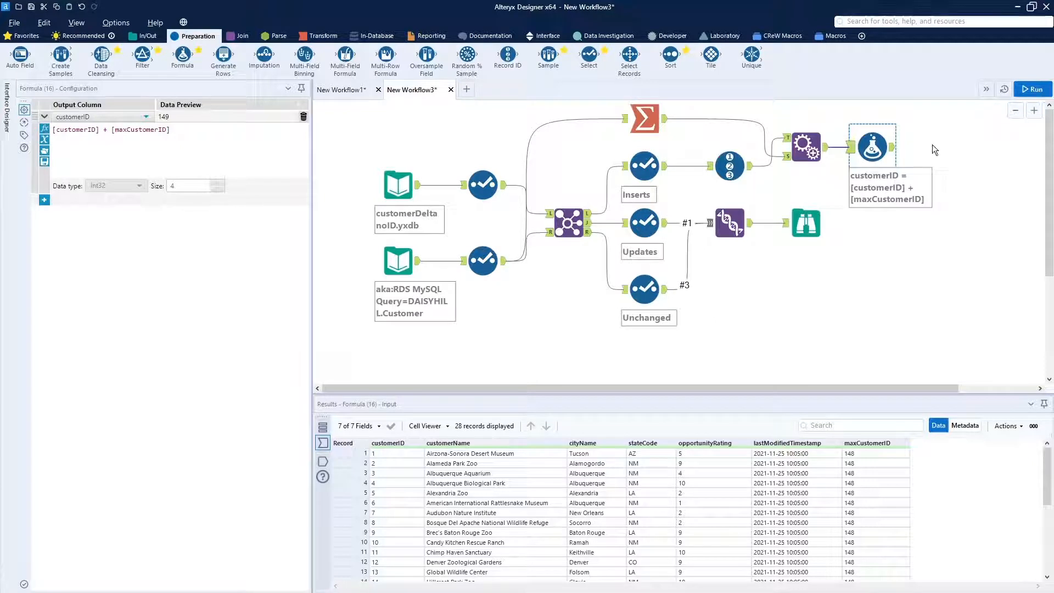
Review the customerID values in the Formula tool's output records
click(893, 147)
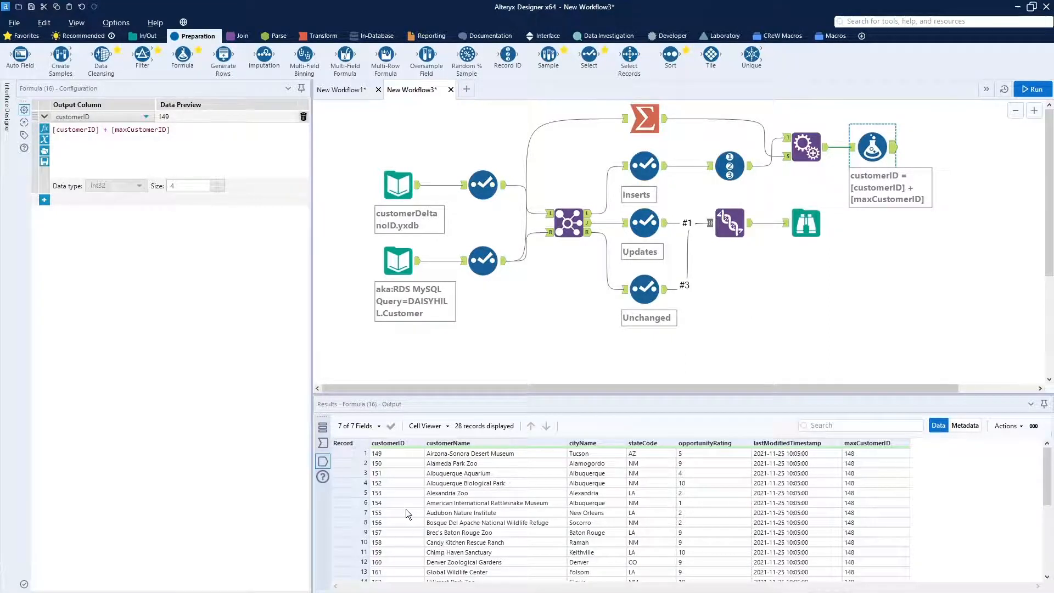
scroll(406, 509, down, 5)
scroll(407, 508, down, 3)
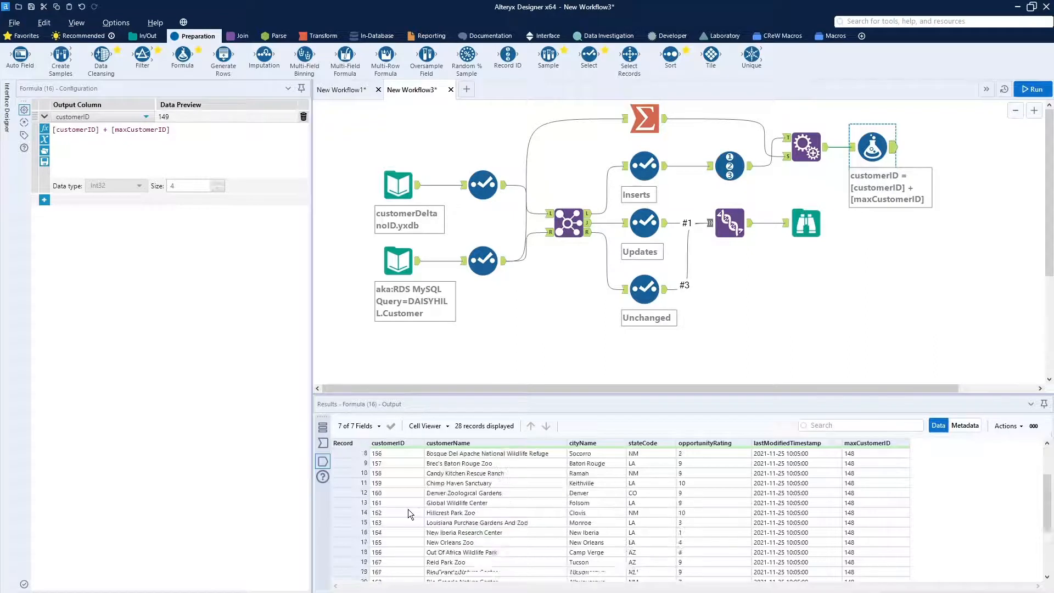
scroll(407, 508, up, 3)
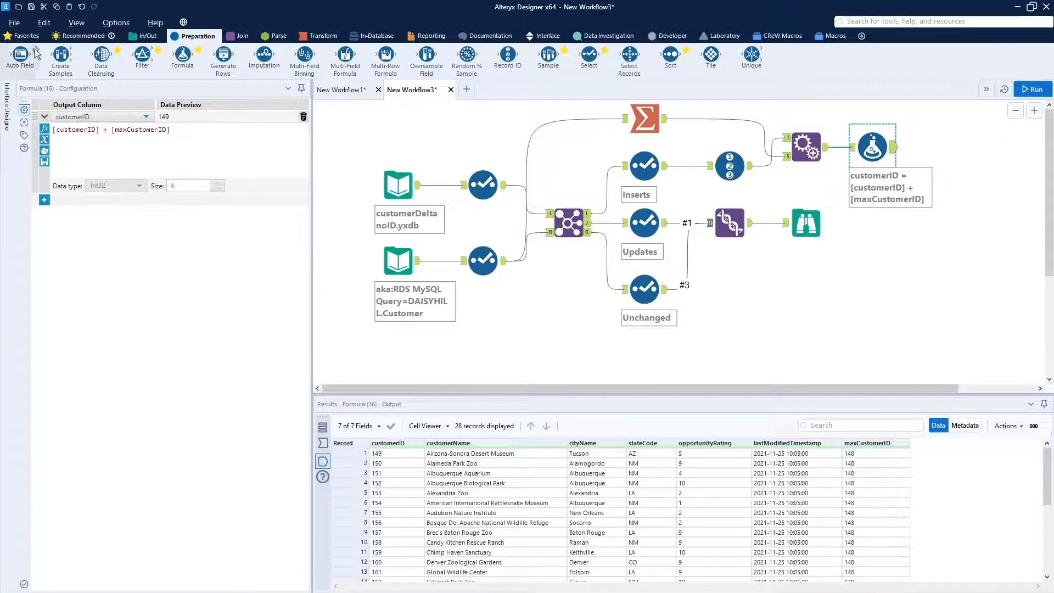
Remove maxCustomerID with a Select tool after the Formula tool, and connect the Select output to the repositioned Union tool
drag(588, 55, 948, 146)
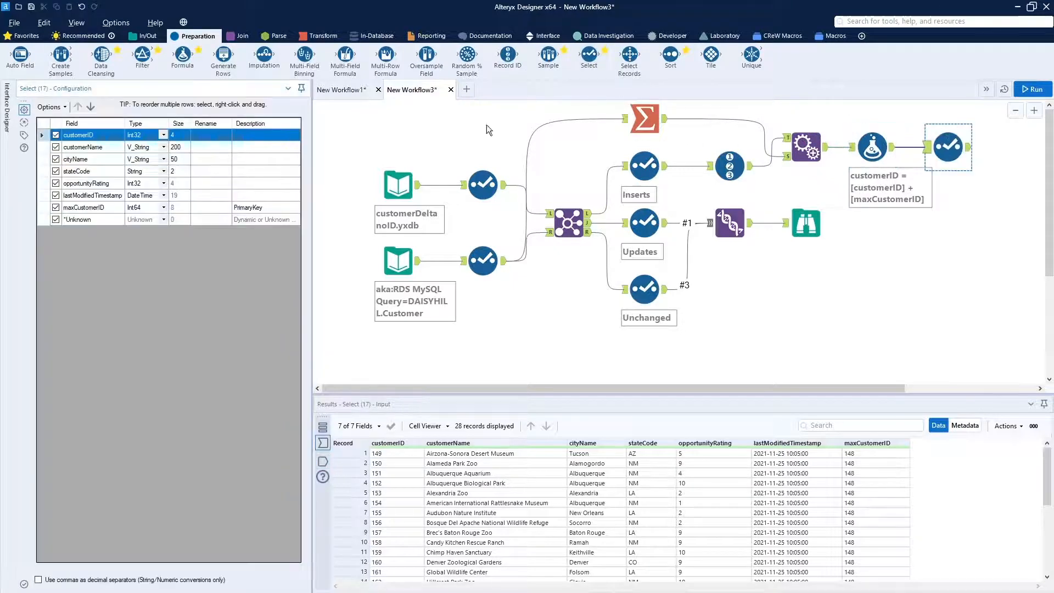
click(56, 207)
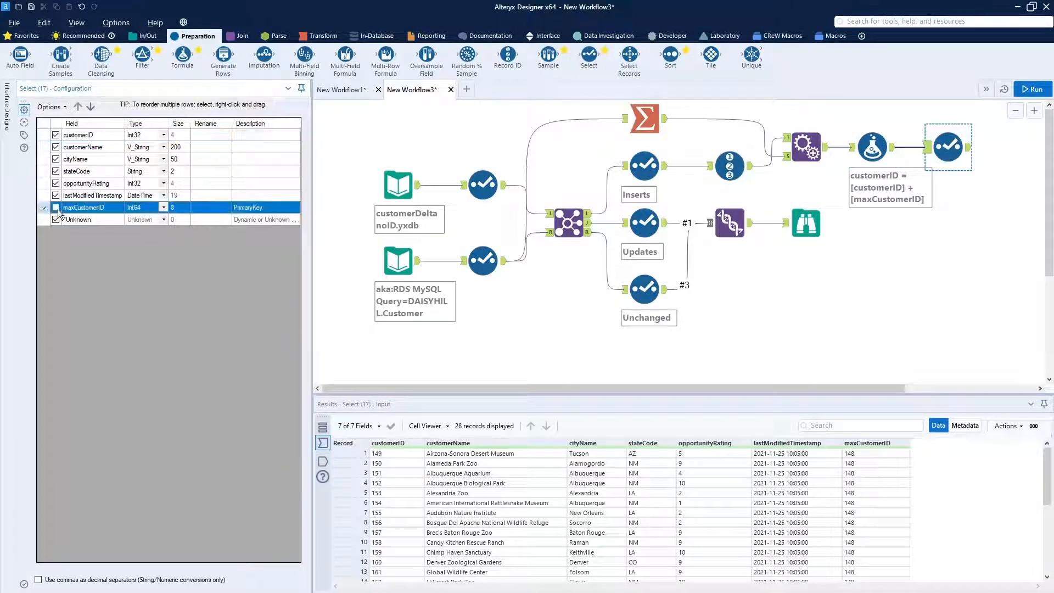
drag(697, 199, 927, 294)
drag(969, 147, 842, 279)
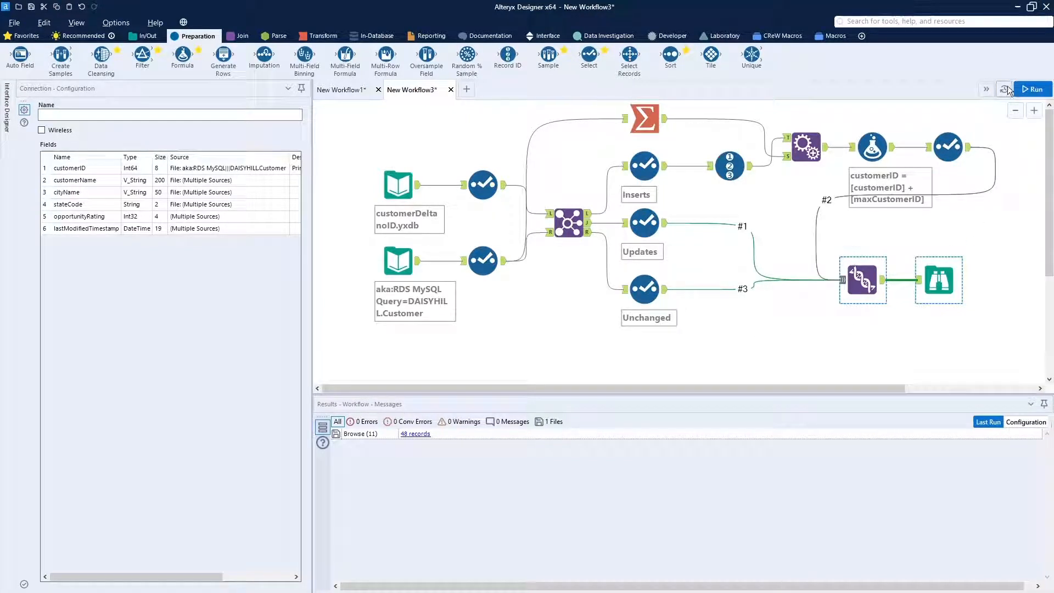
Run the workflow and review the combined records in the Browse tool and the Join tool's configuration
click(1029, 90)
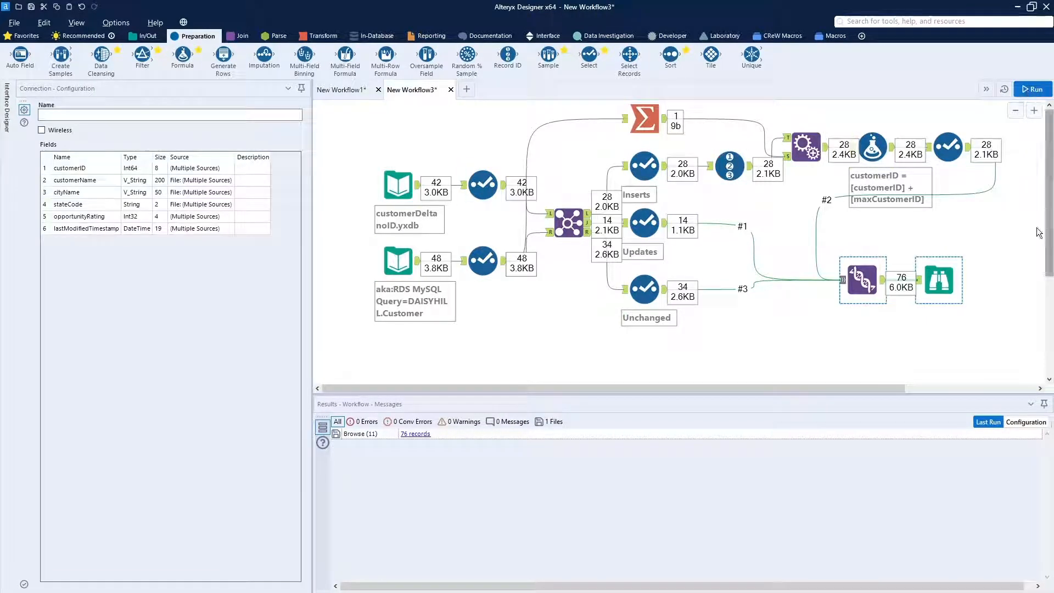
click(946, 286)
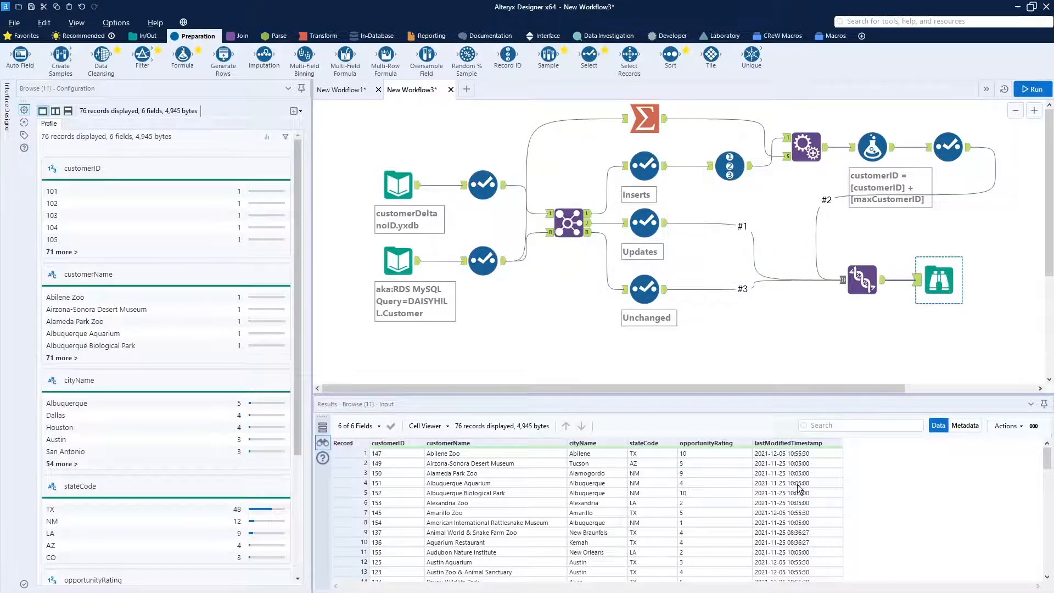
scroll(791, 493, down, 18)
scroll(790, 493, up, 18)
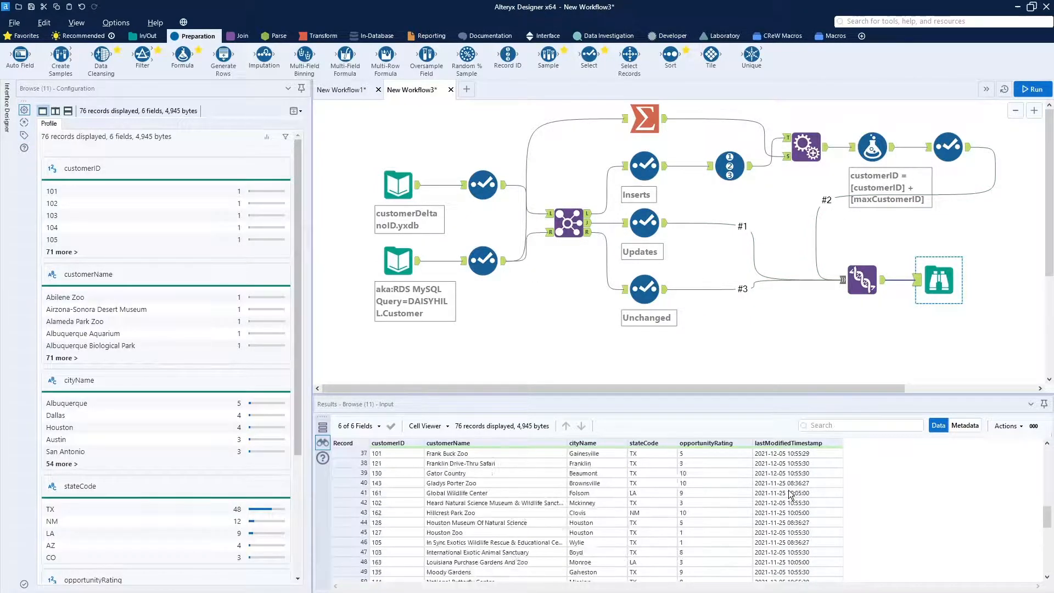
scroll(790, 494, down, 20)
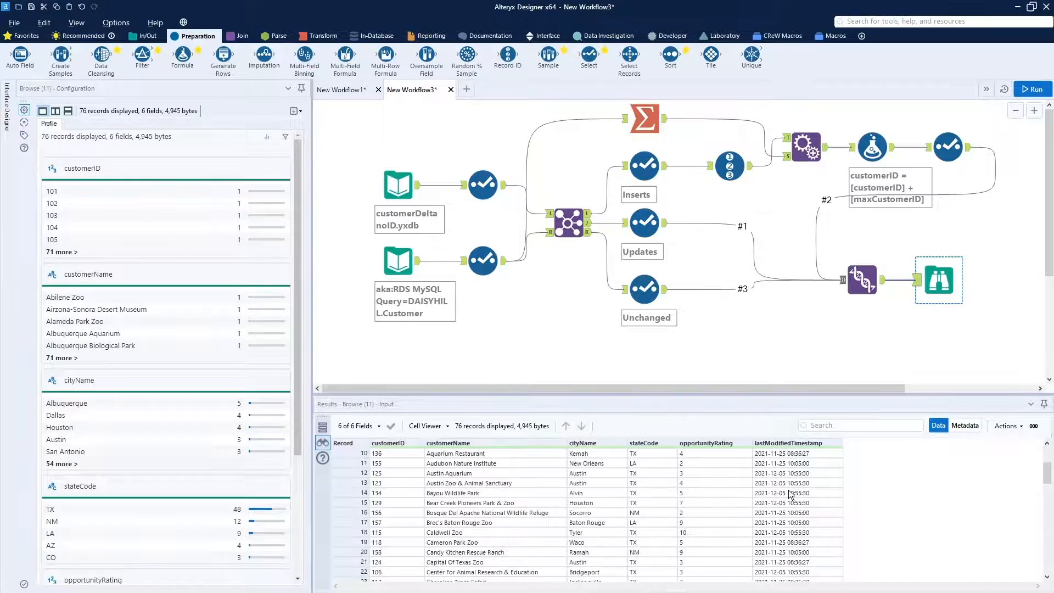
scroll(790, 494, up, 9)
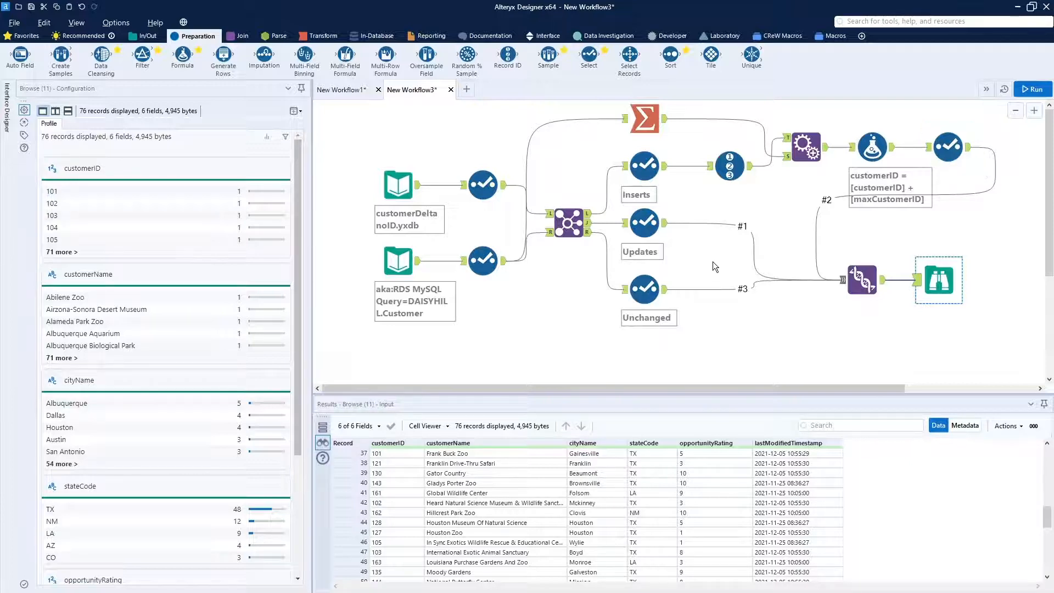
click(575, 230)
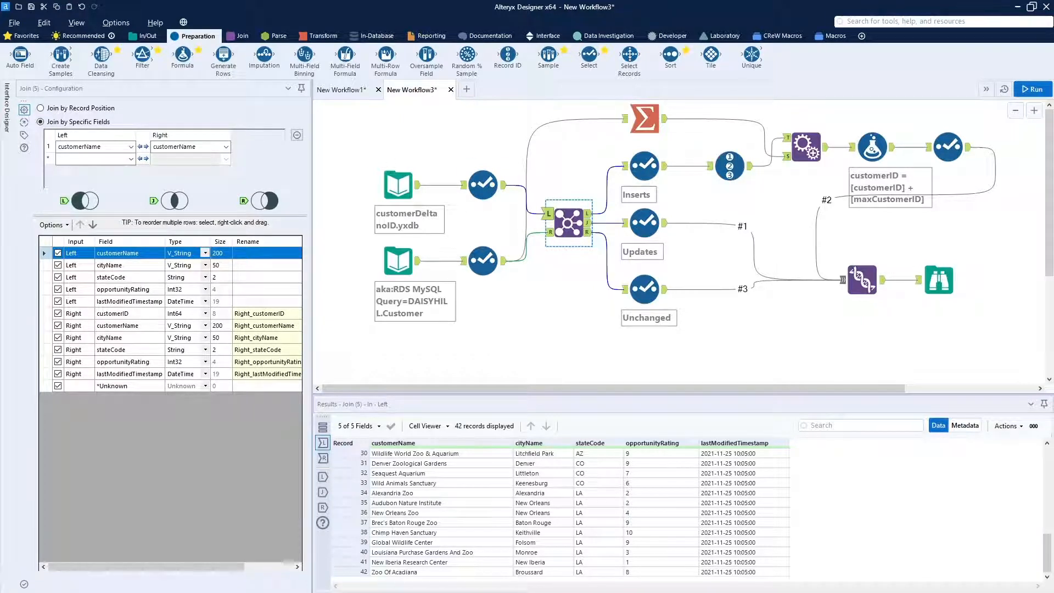
Copy the customerDelta noID.yxdb Input Data tool into a new workflow and position it on the canvas
click(398, 185)
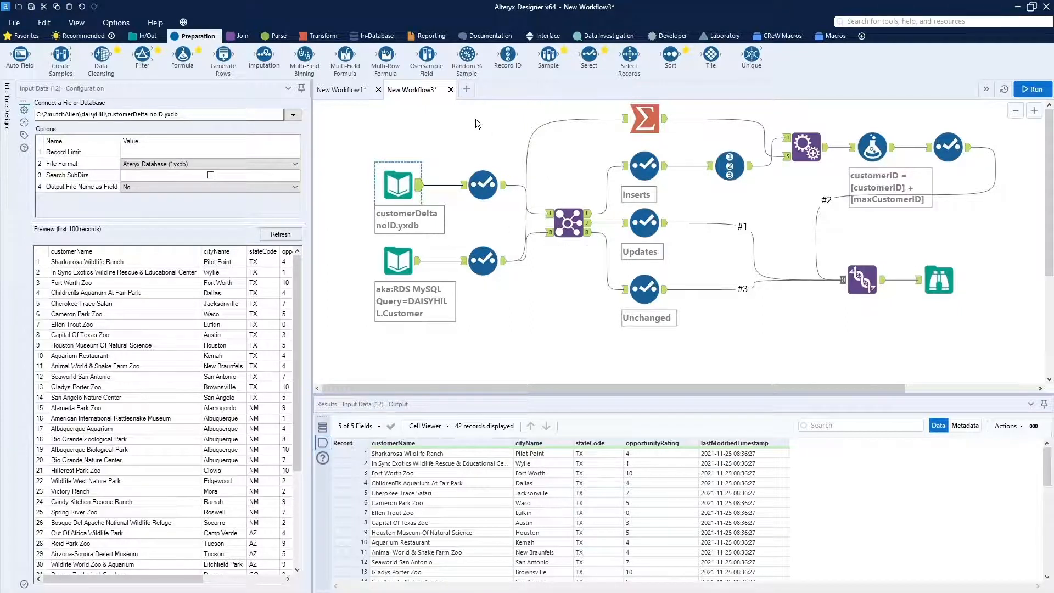
click(467, 89)
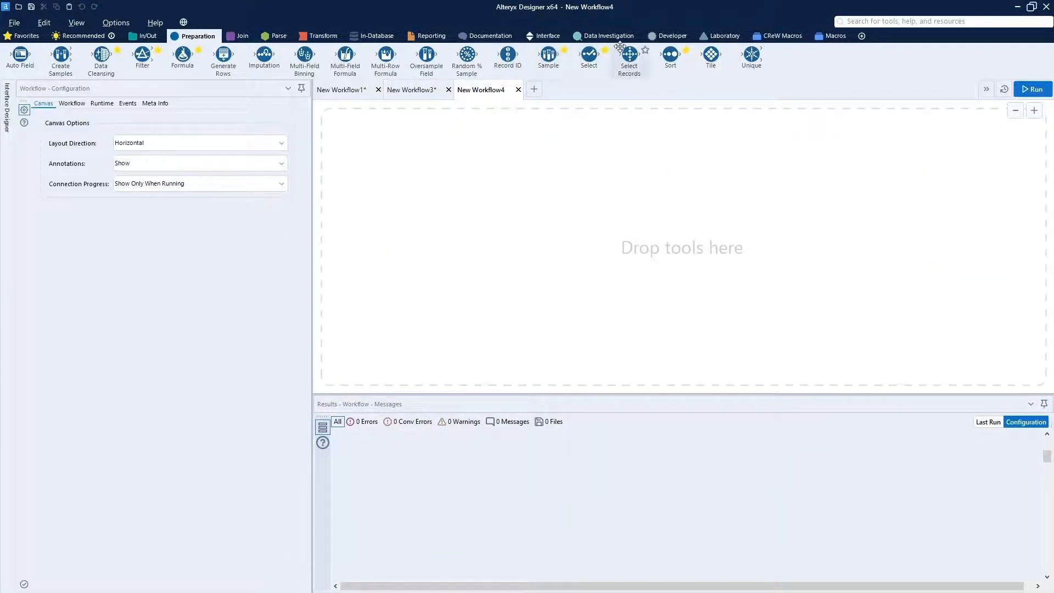
click(373, 36)
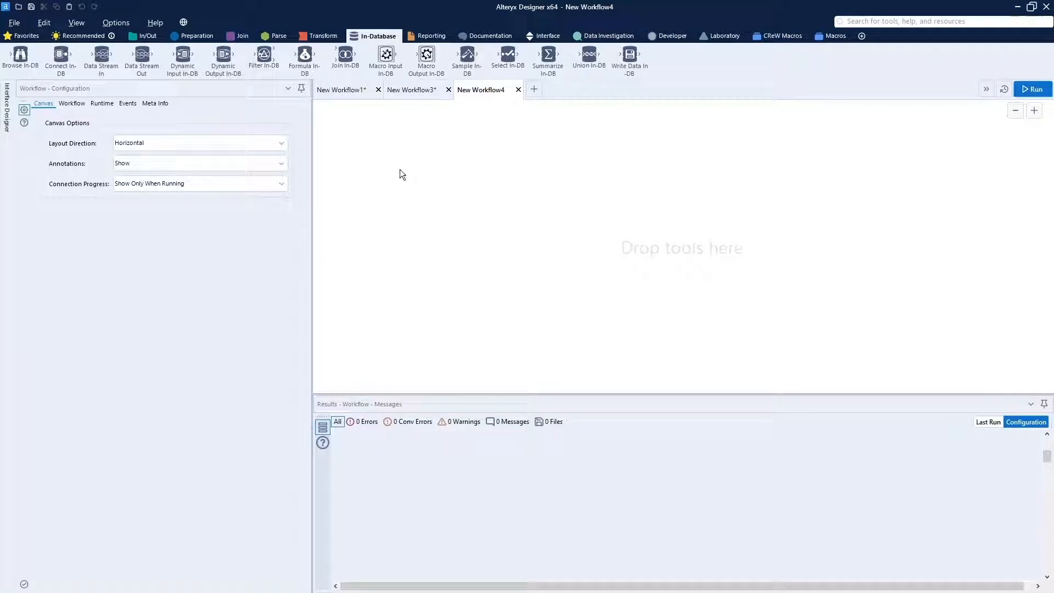
right_click(367, 157)
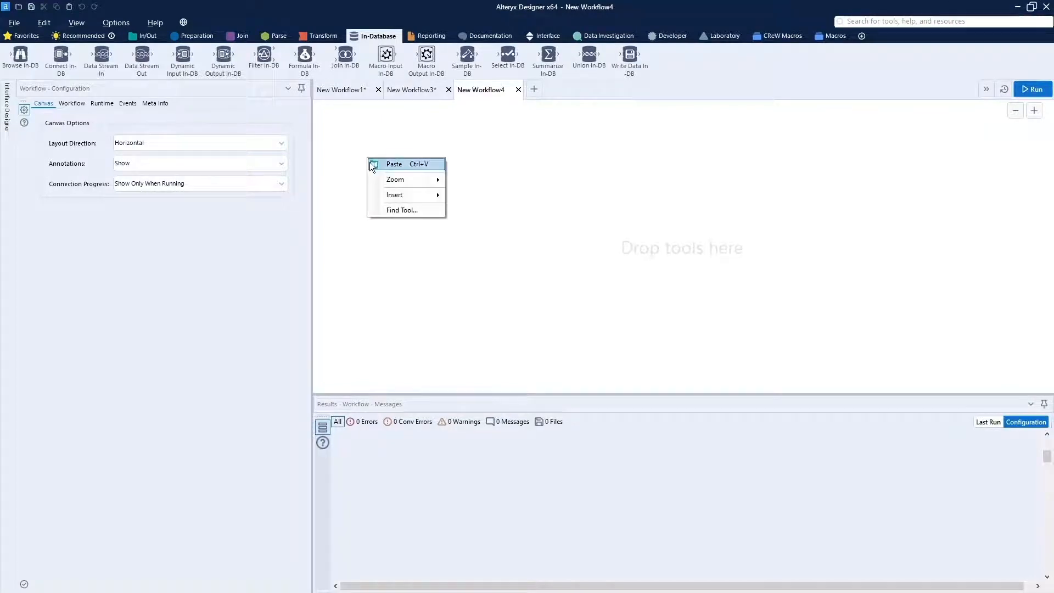
click(391, 164)
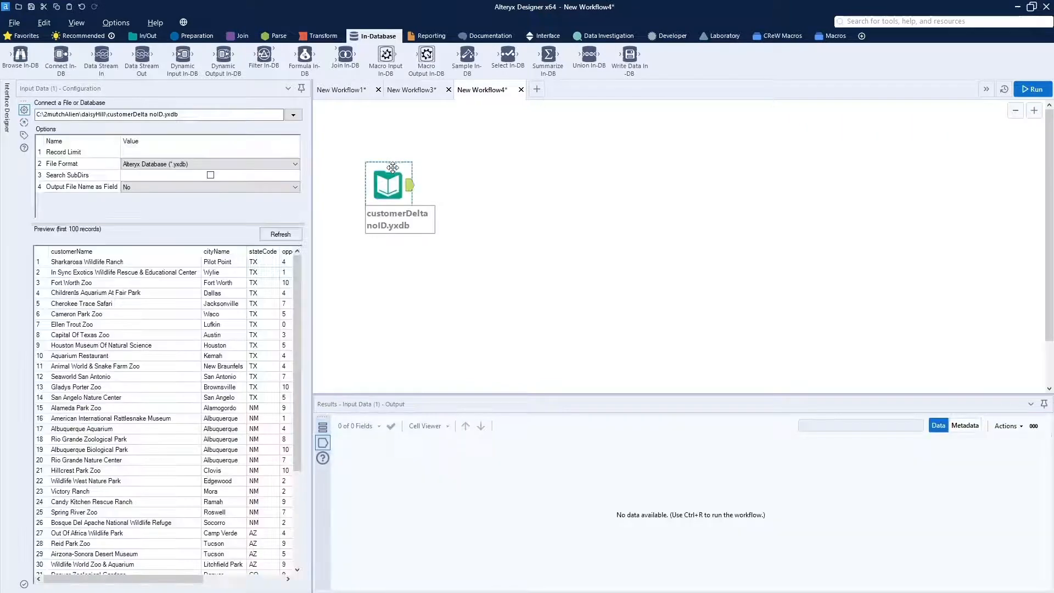
drag(392, 168, 389, 158)
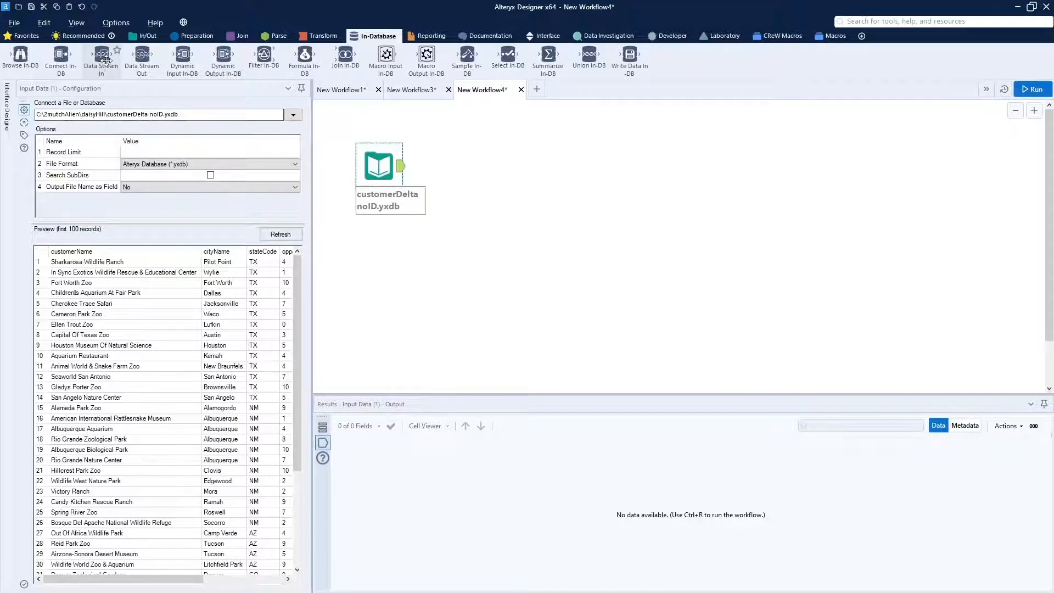
Connect a Data Stream In tool to the input using MySQL In-DB Conection with a temporary table, and run the workflow
drag(105, 59, 530, 251)
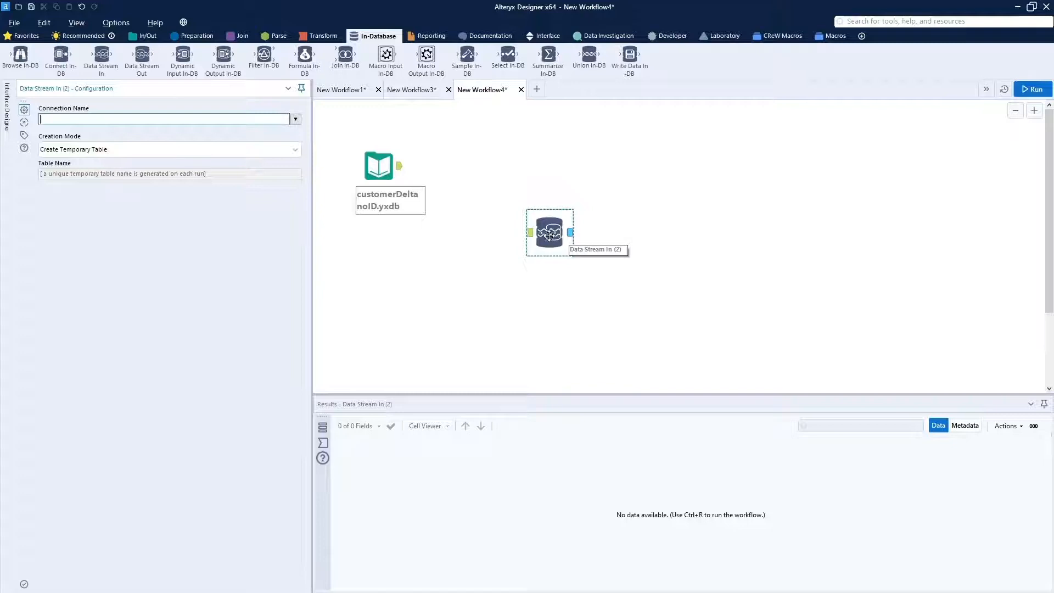
drag(541, 238, 443, 167)
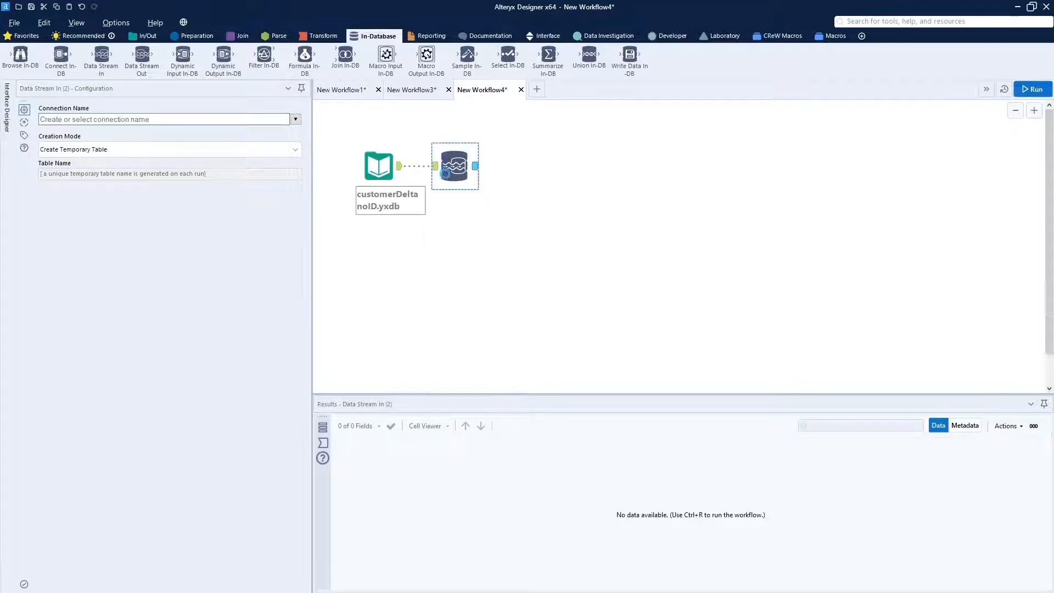
click(295, 120)
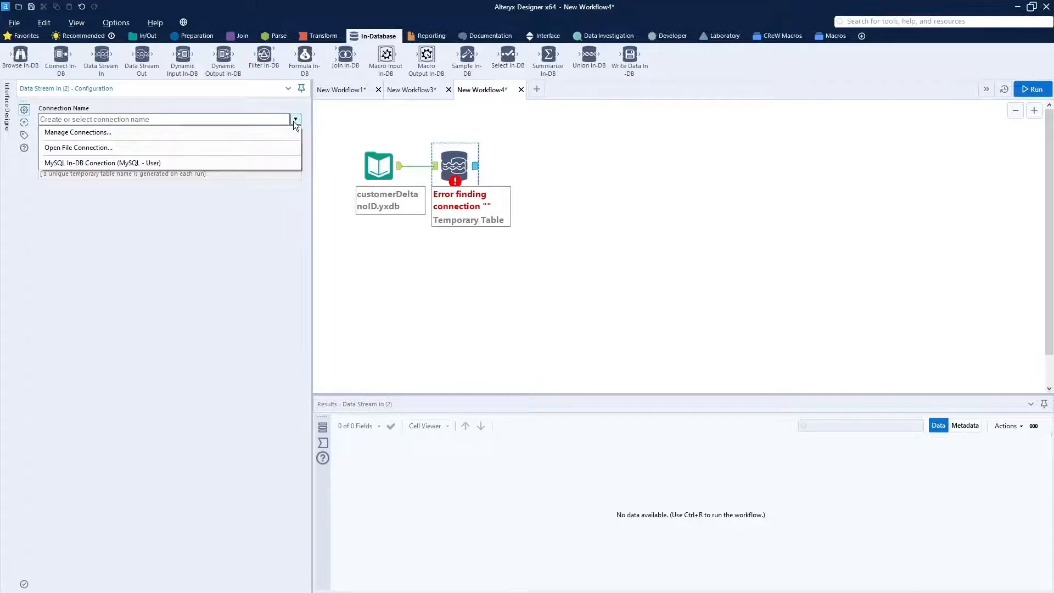
click(147, 164)
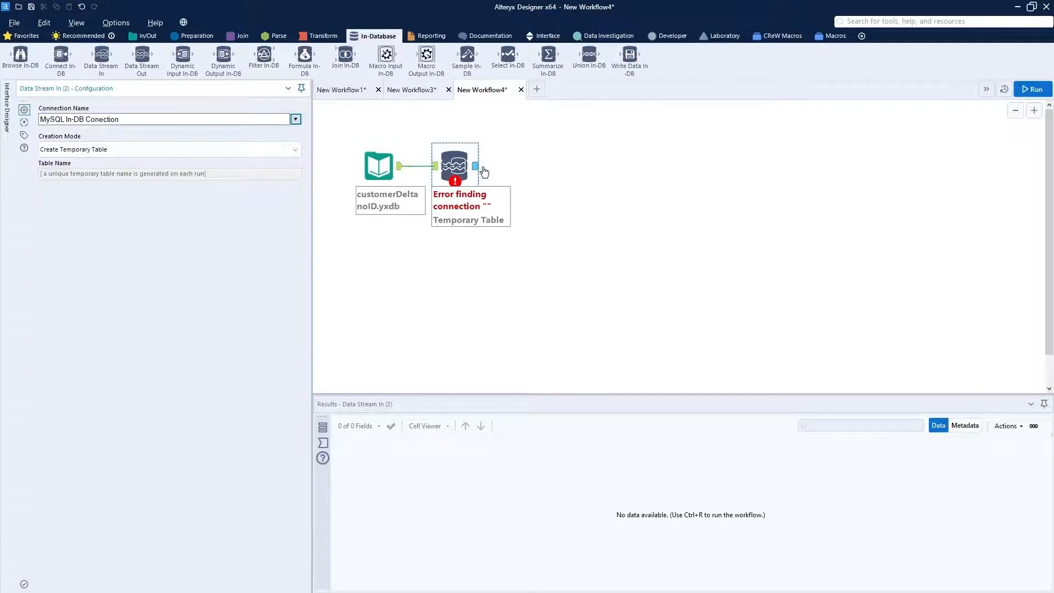
click(656, 164)
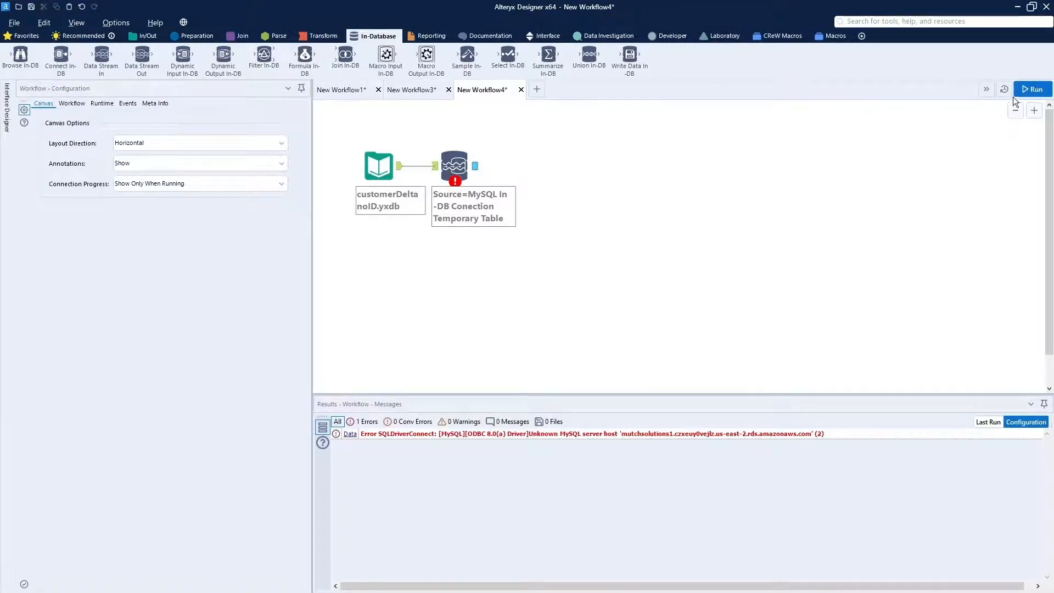
click(1031, 93)
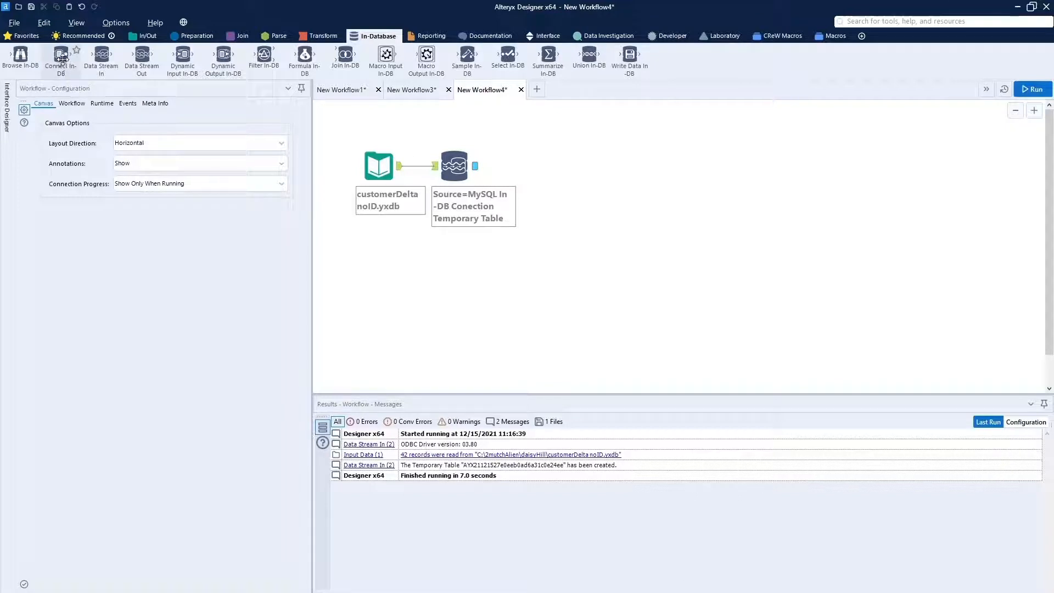
Add a Connect In-DB tool below the Data Stream In tool, using MySQL In-DB Conection with the table DAISYHILL.Customer
drag(61, 59, 455, 258)
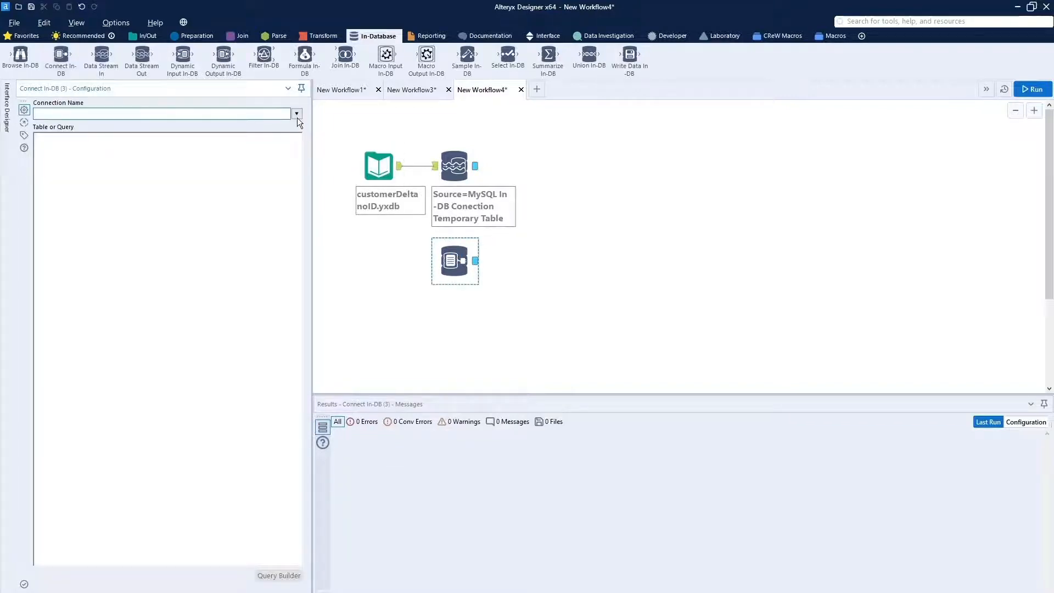
click(297, 114)
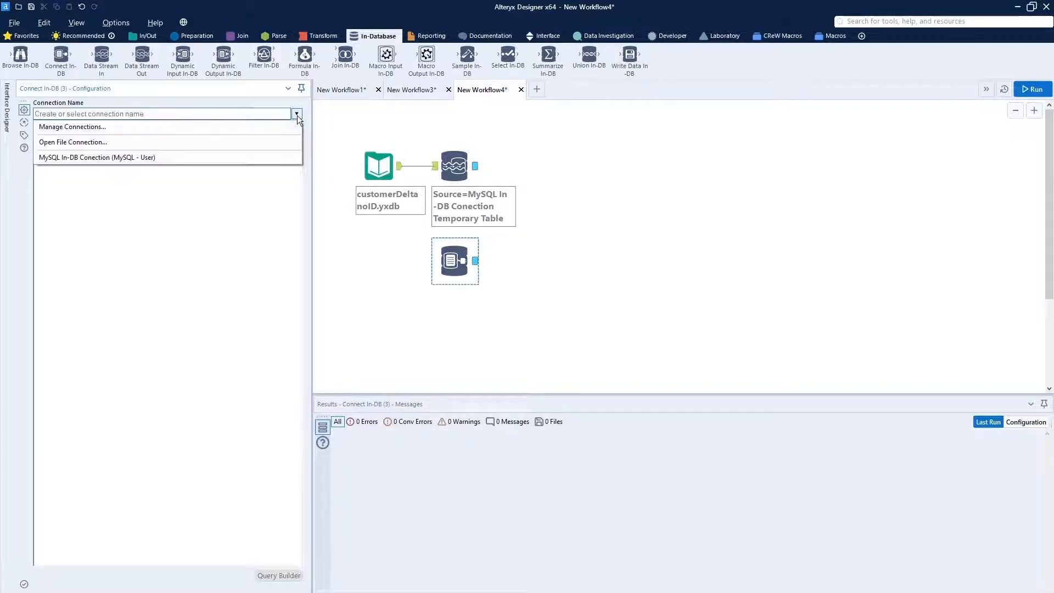
click(131, 162)
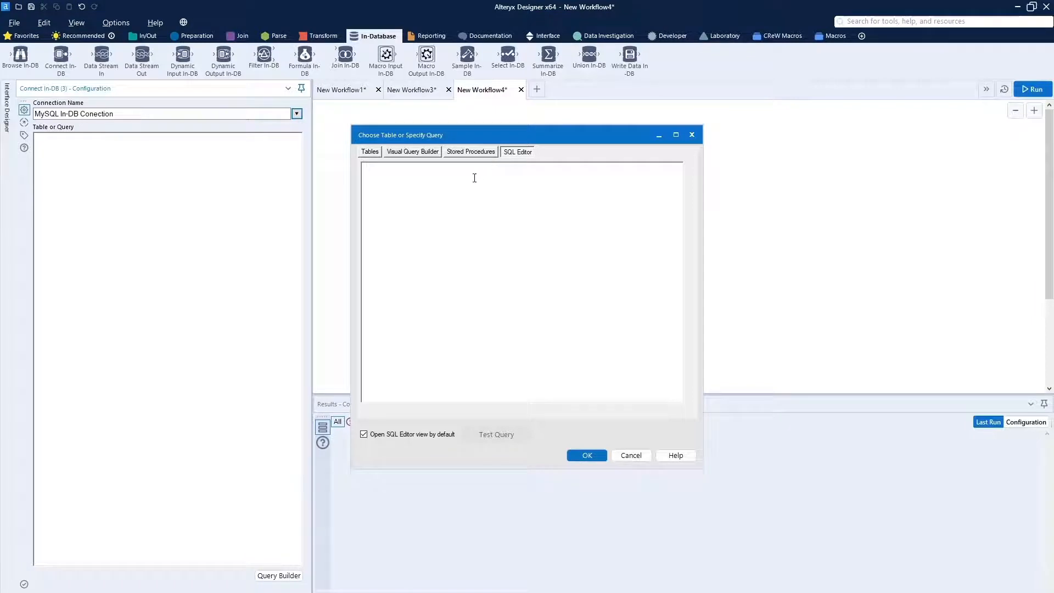
text(DA)
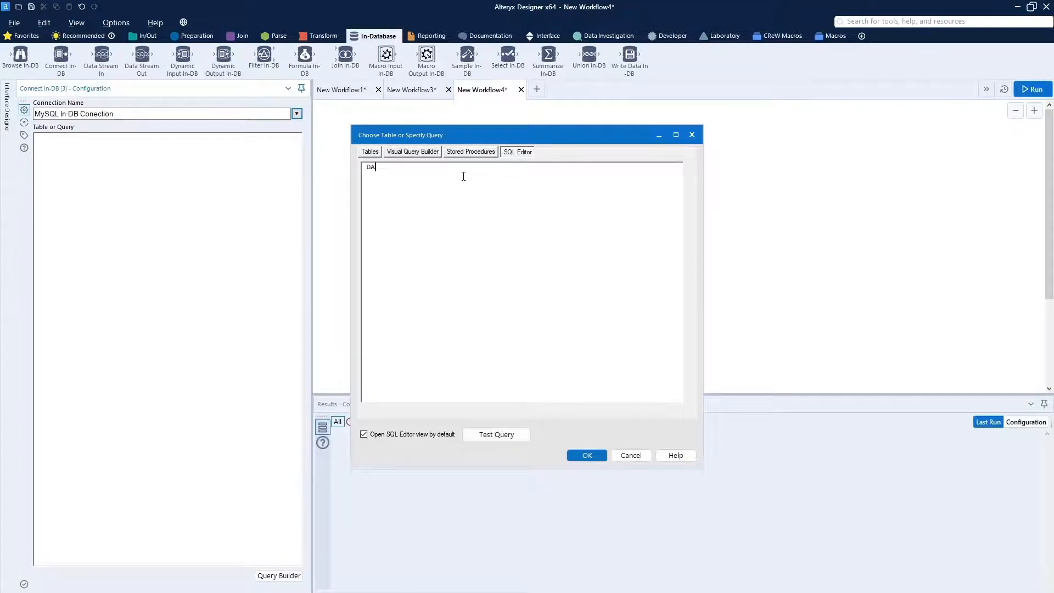
text(ISYHILL.Custome)
click(500, 434)
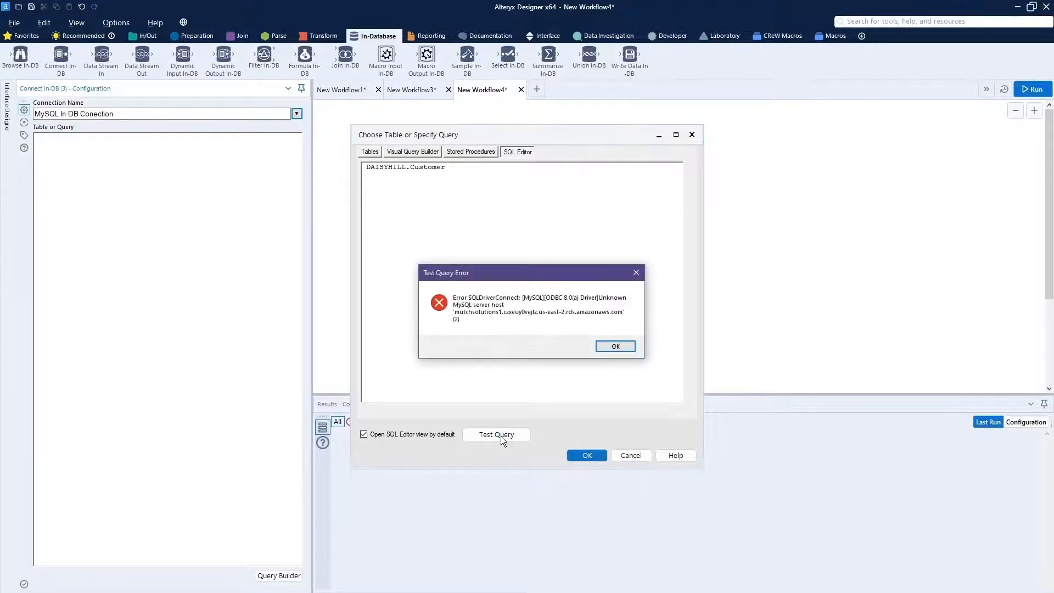
click(616, 347)
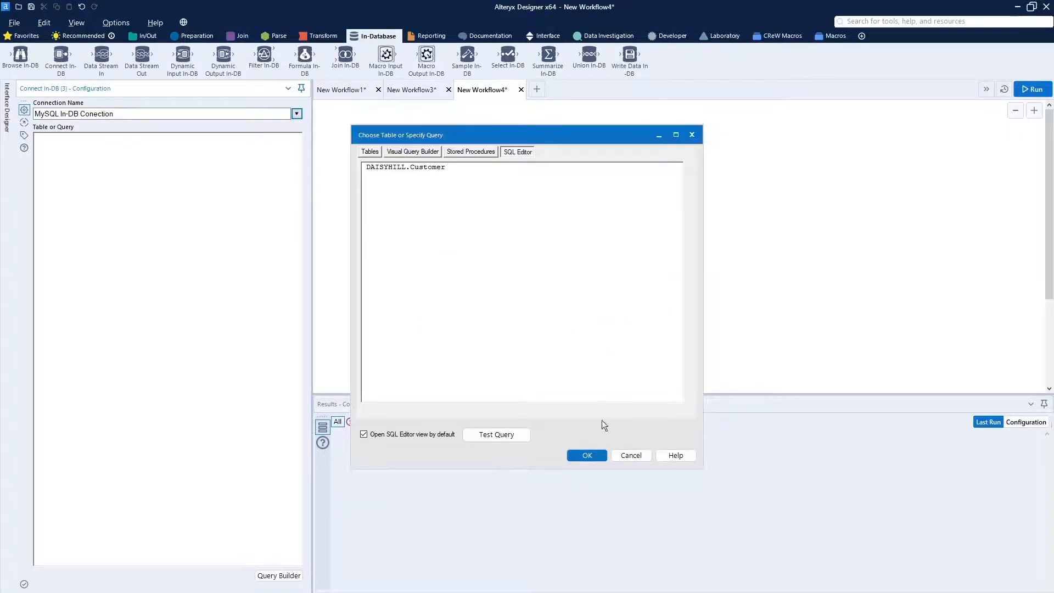
click(590, 456)
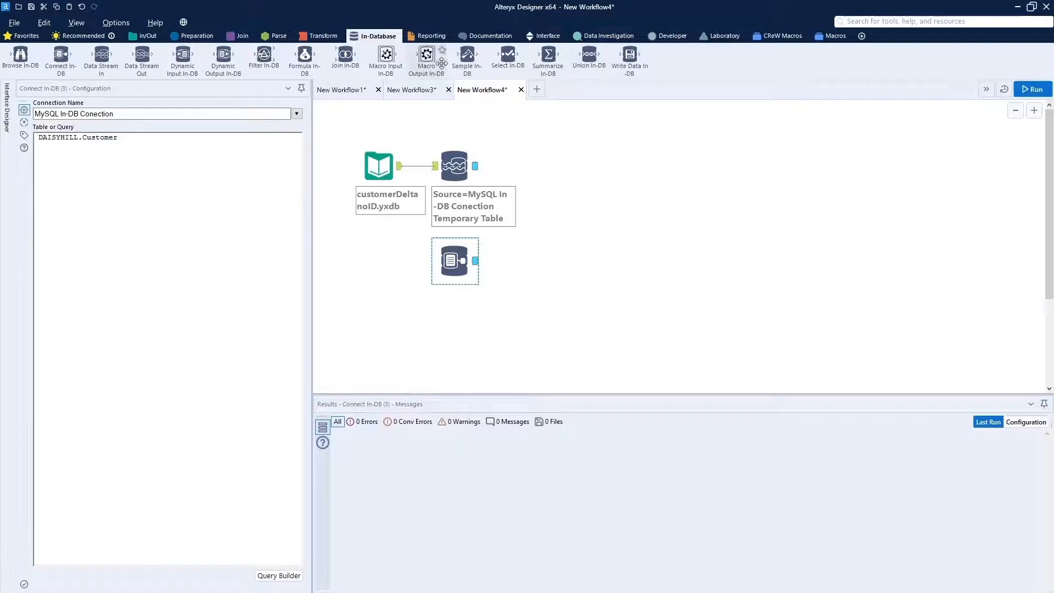
Join the Data Stream In output as left and the Connect In-DB output as right on customerName with Join In-DB
drag(345, 56, 573, 214)
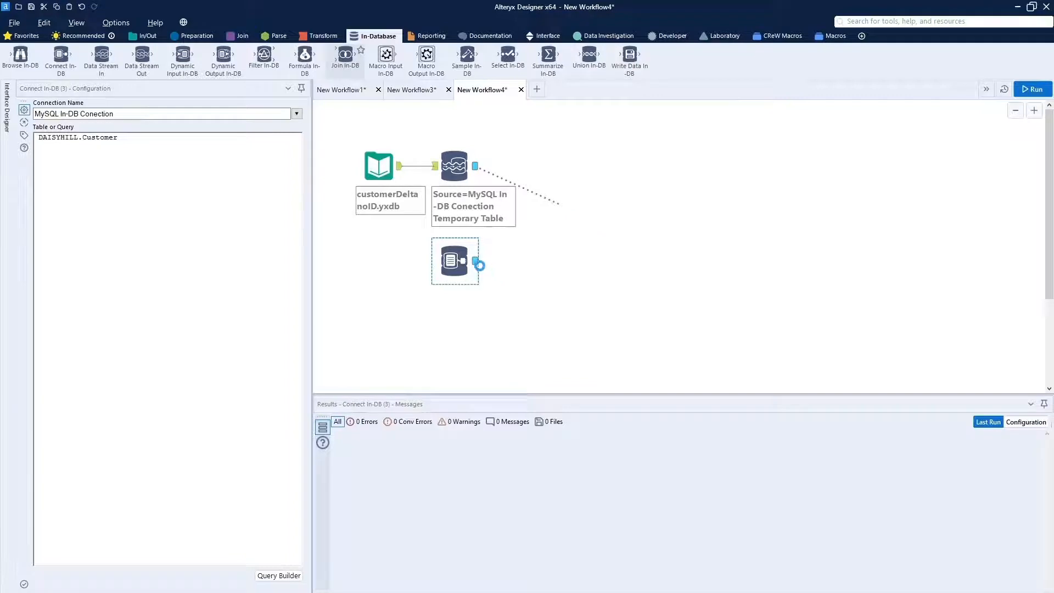
drag(476, 263, 558, 223)
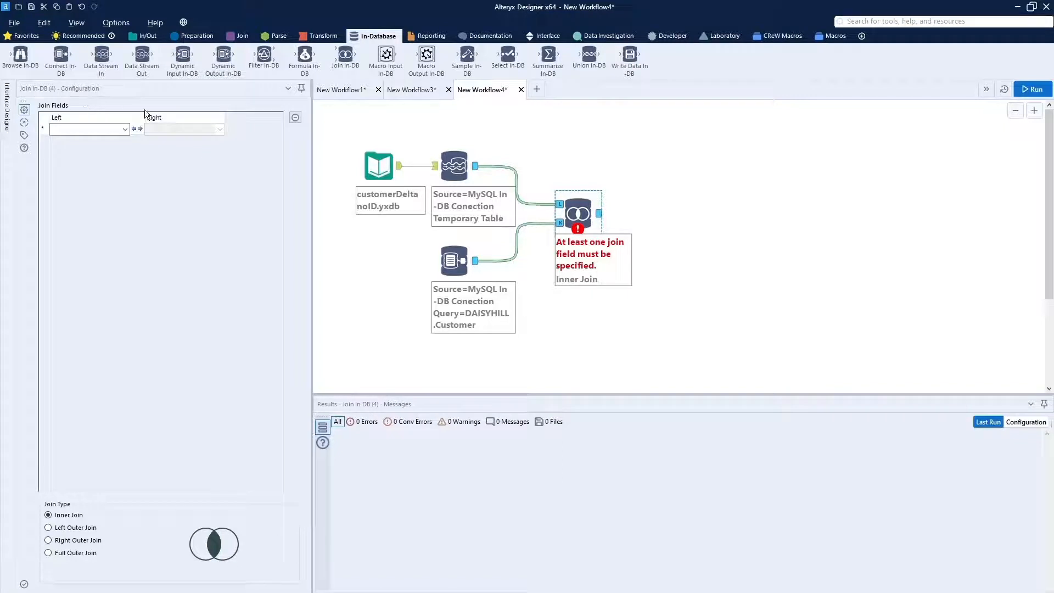
click(125, 128)
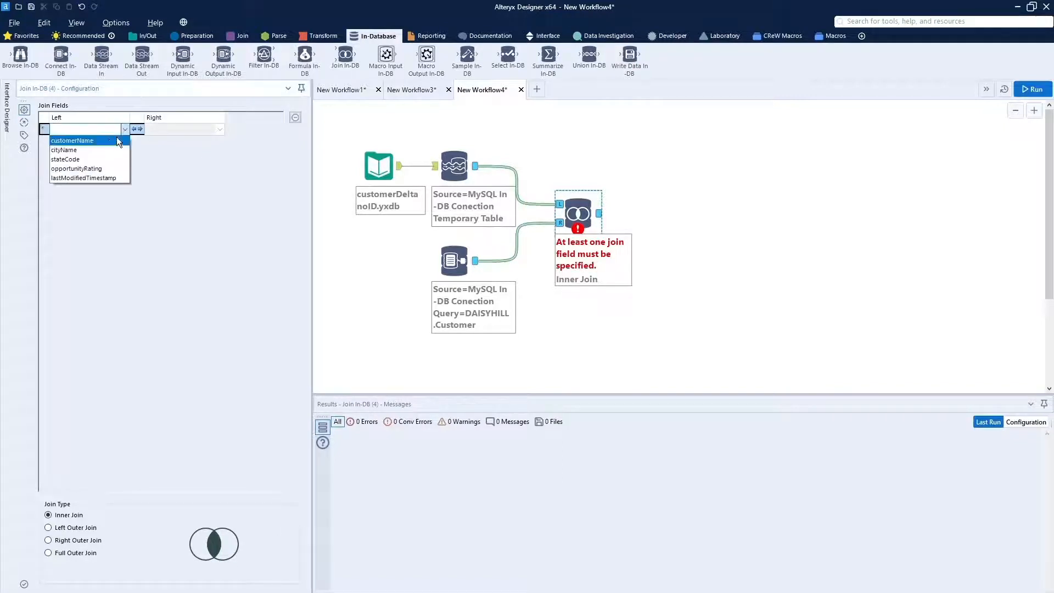
click(107, 140)
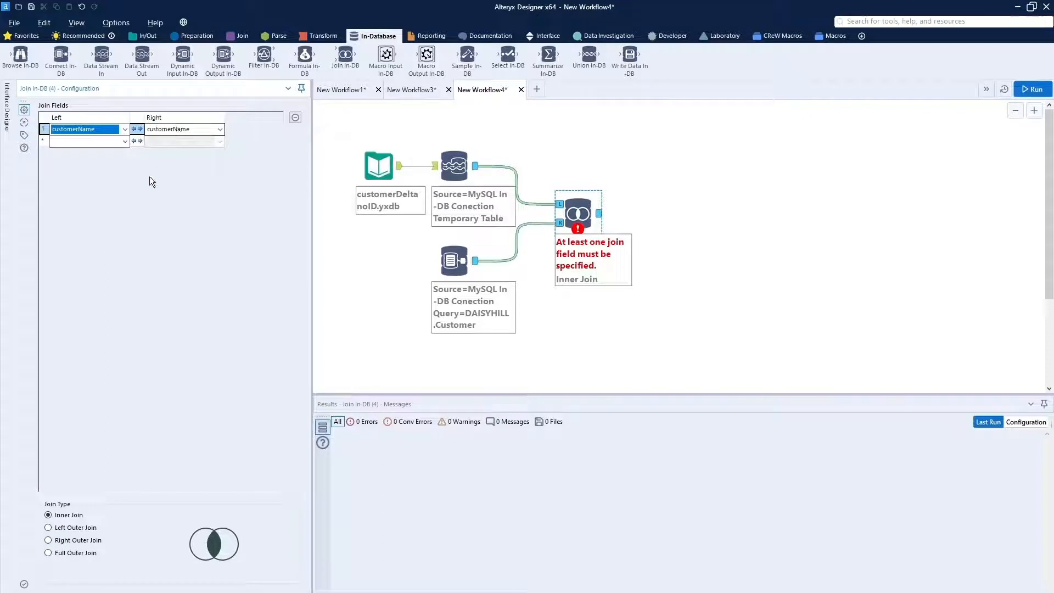
Change the customerName join to a Left Outer Join, connect a Select In-DB tool to its output, and run the workflow
click(85, 528)
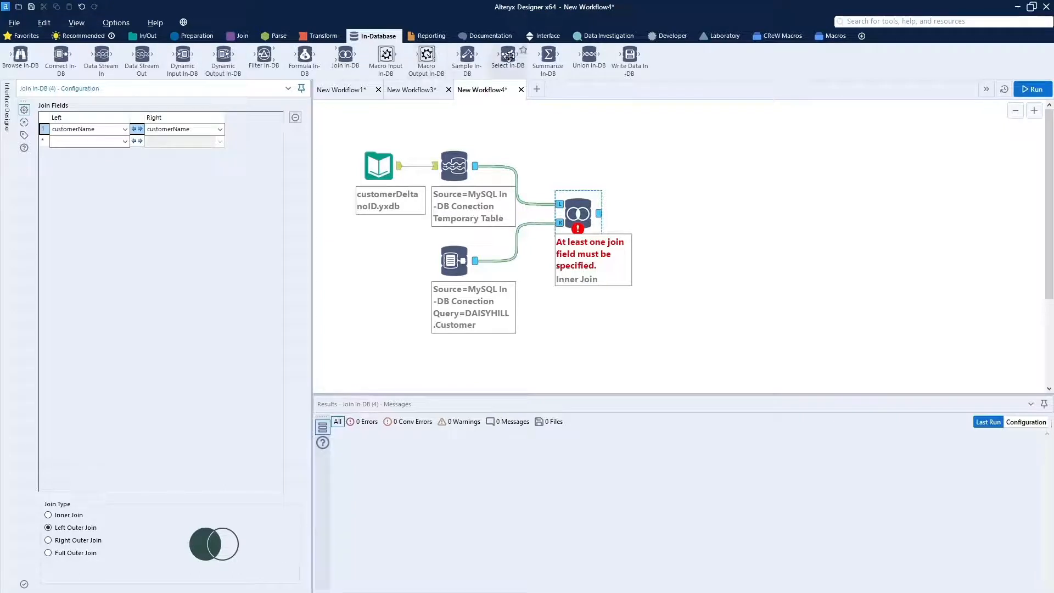
drag(507, 56, 657, 212)
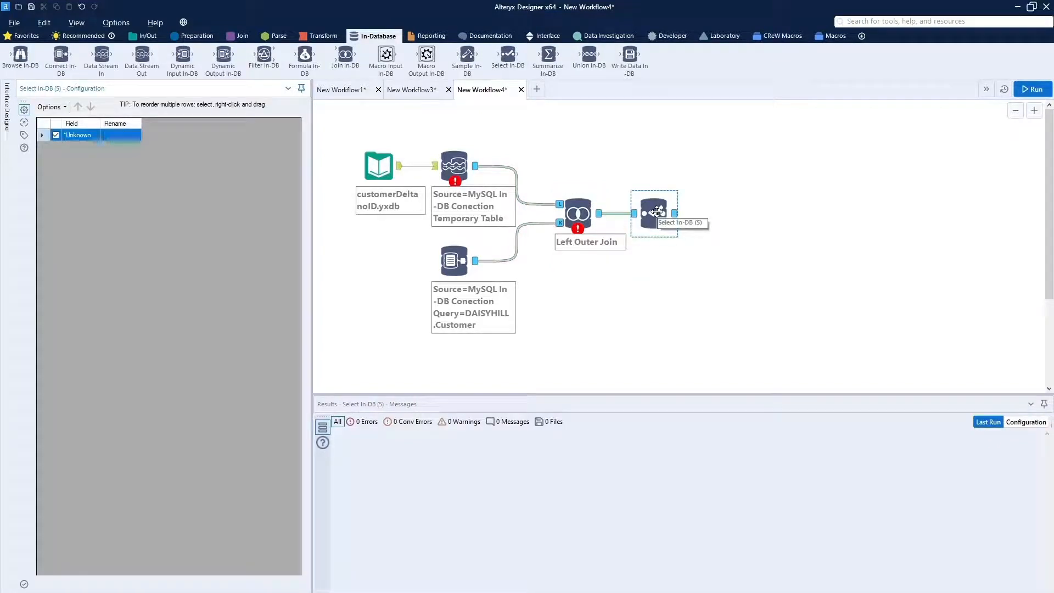
click(578, 211)
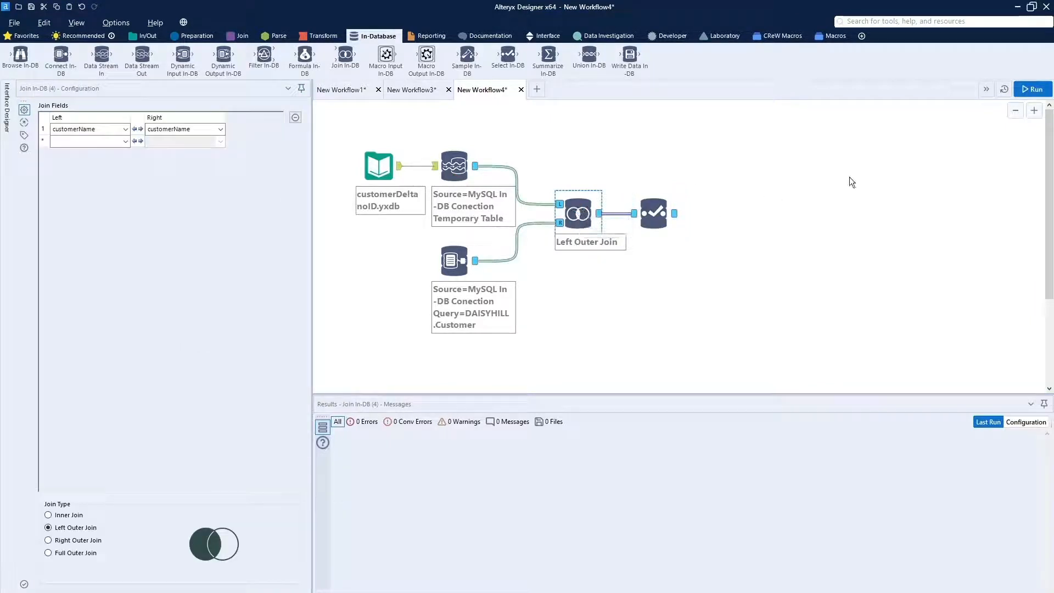
click(1033, 90)
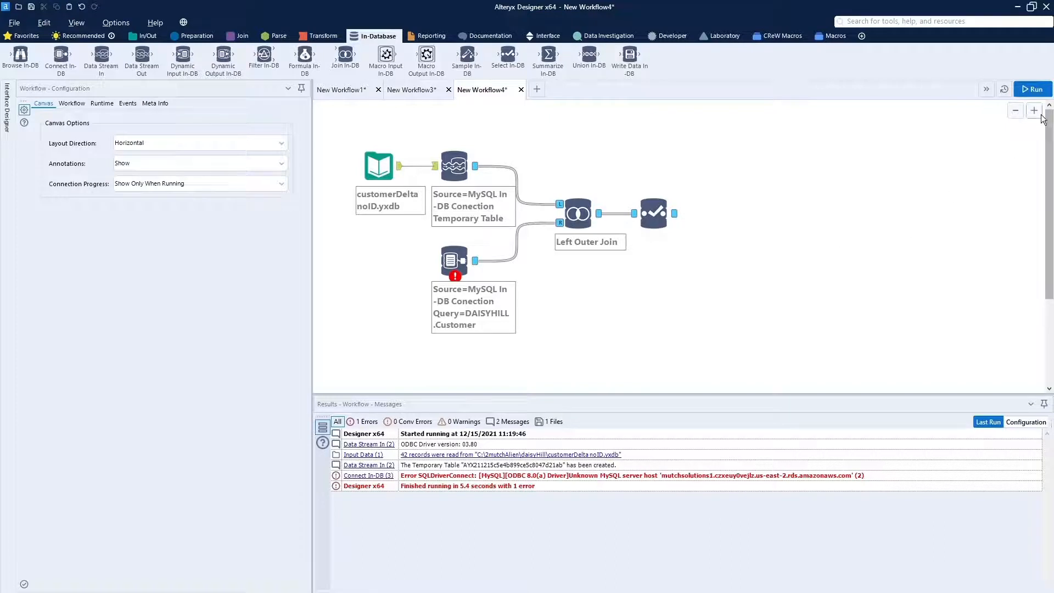
click(1031, 89)
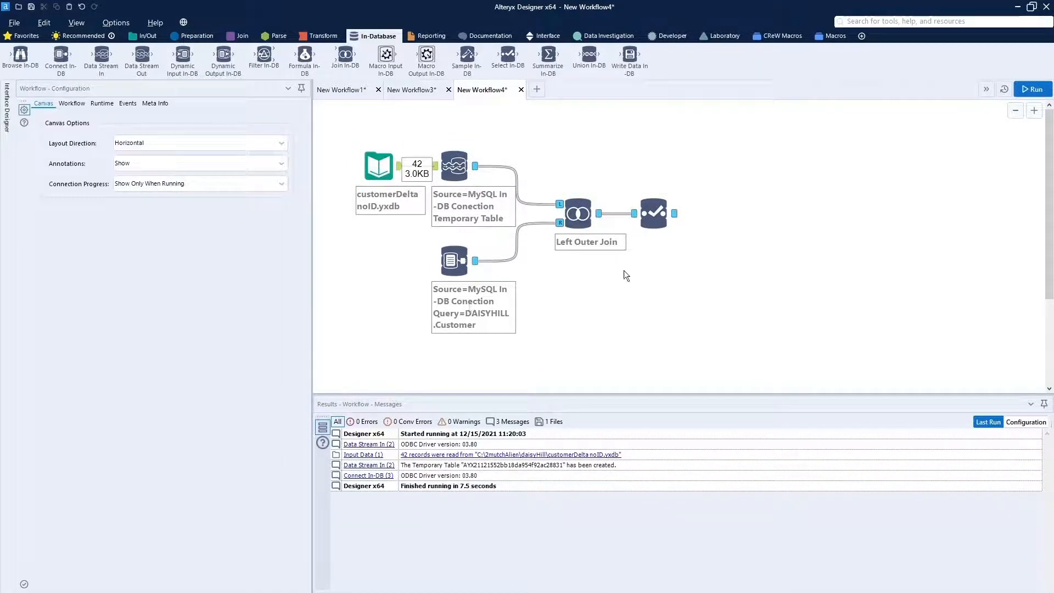
Exclude the R_customerName, R_stateCode and R_opportunityRating fields in the Select In-DB tool
click(676, 218)
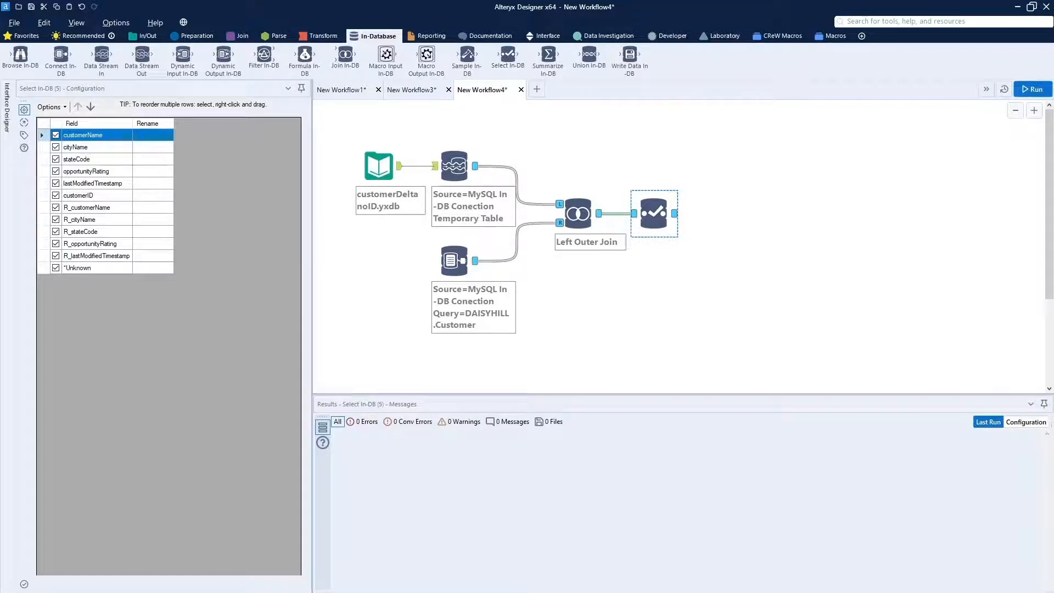
click(56, 208)
click(54, 221)
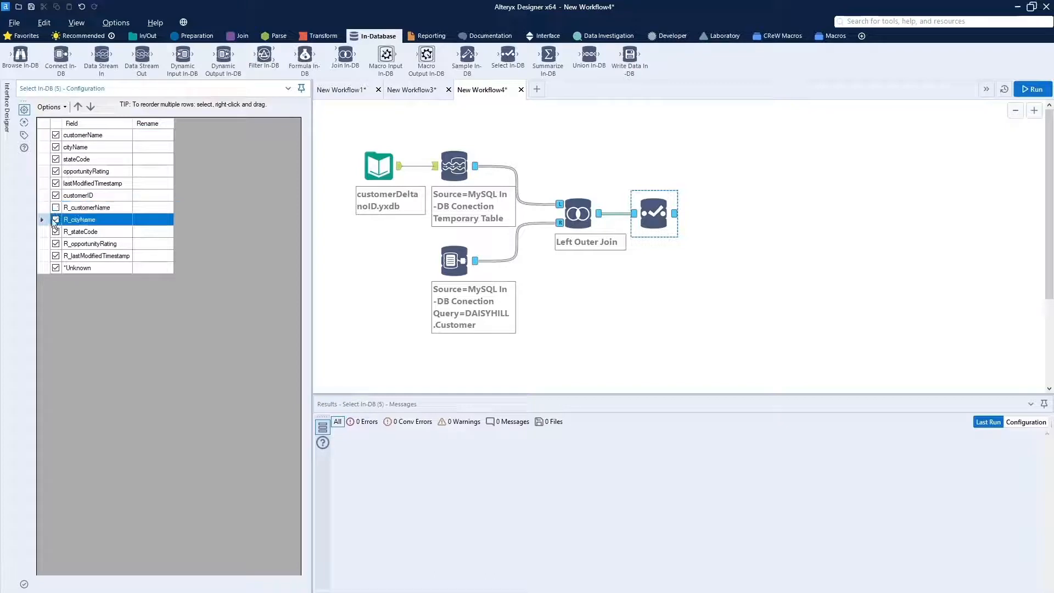
click(56, 231)
click(56, 243)
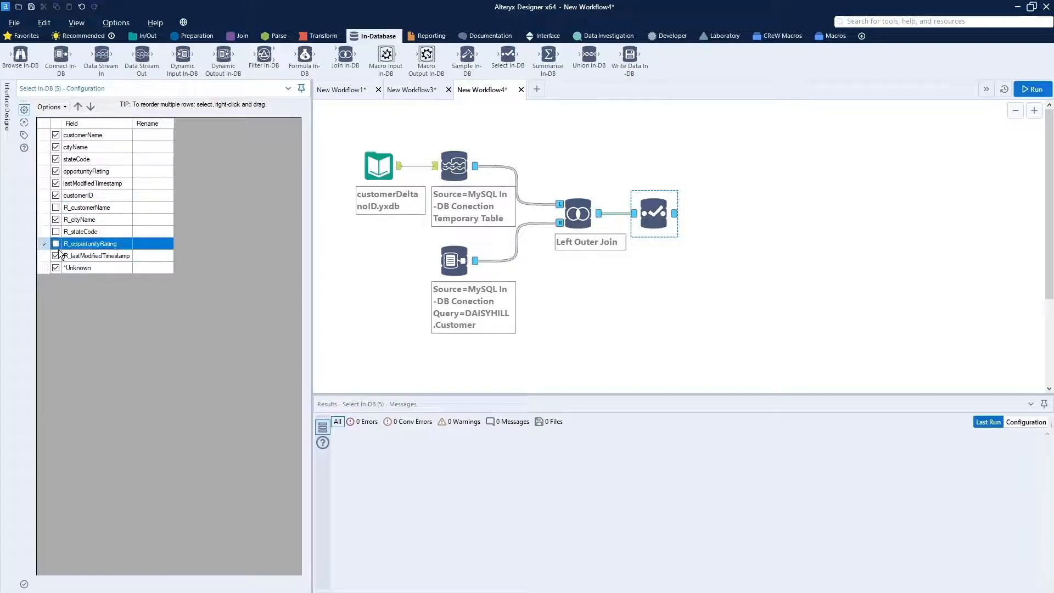
click(60, 255)
Move customerID to the start of the Select In-DB field list and exclude R_cityName and R_lastModifiedTimestamp
click(109, 195)
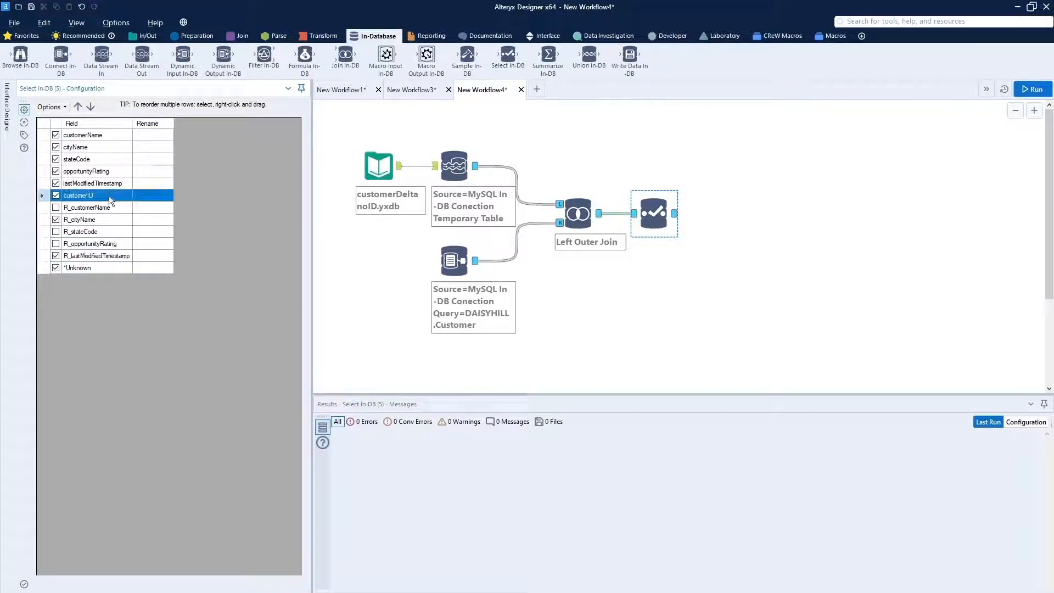
click(73, 107)
click(73, 107)
click(73, 107)
click(73, 107)
click(73, 107)
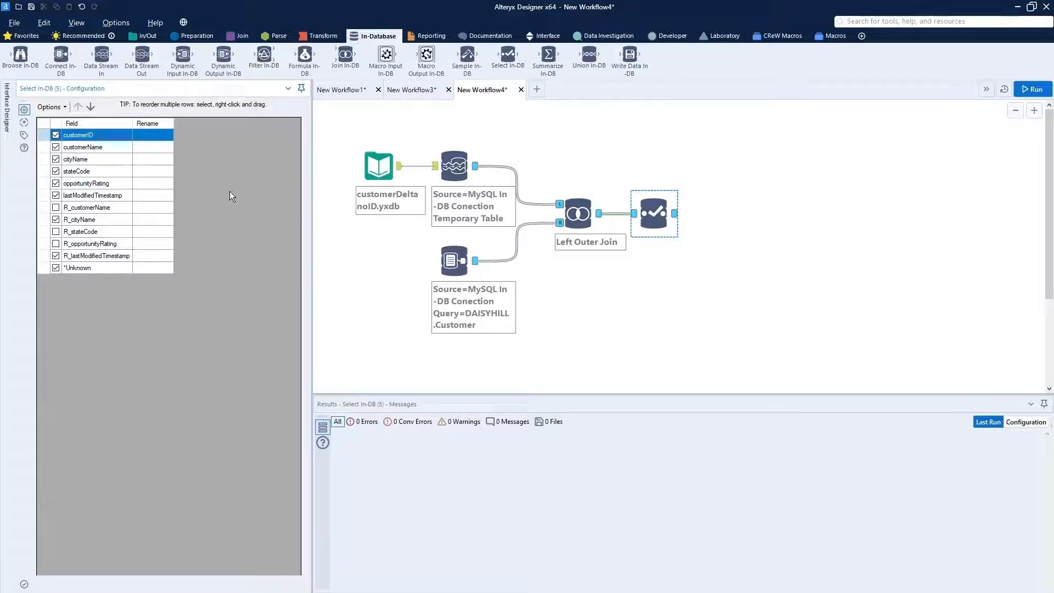
click(55, 219)
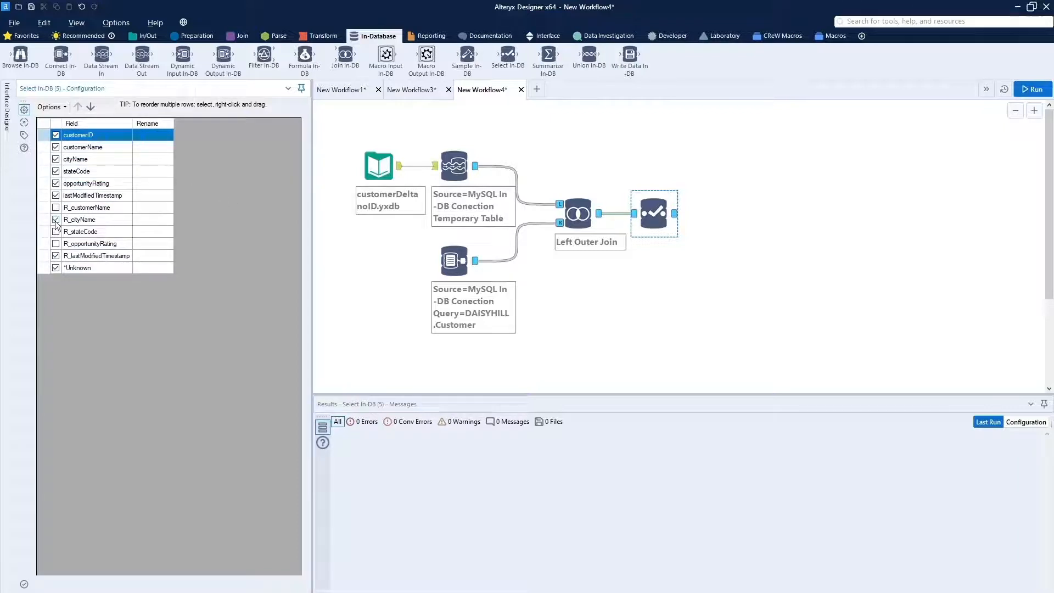
click(56, 256)
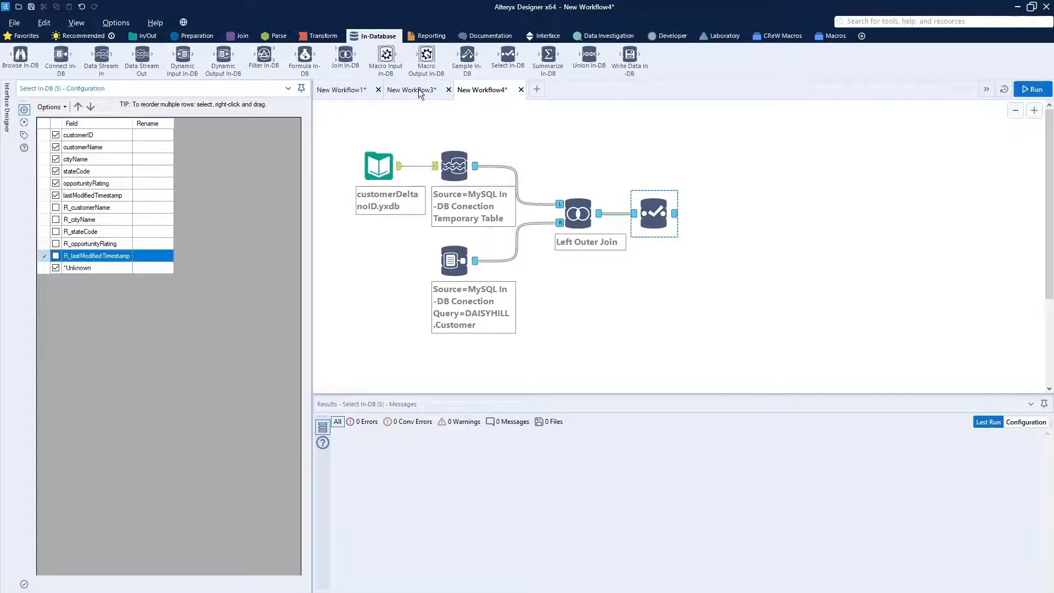
Connect a Data Stream Out tool to the Select In-DB output and run the workflow
drag(141, 54, 796, 314)
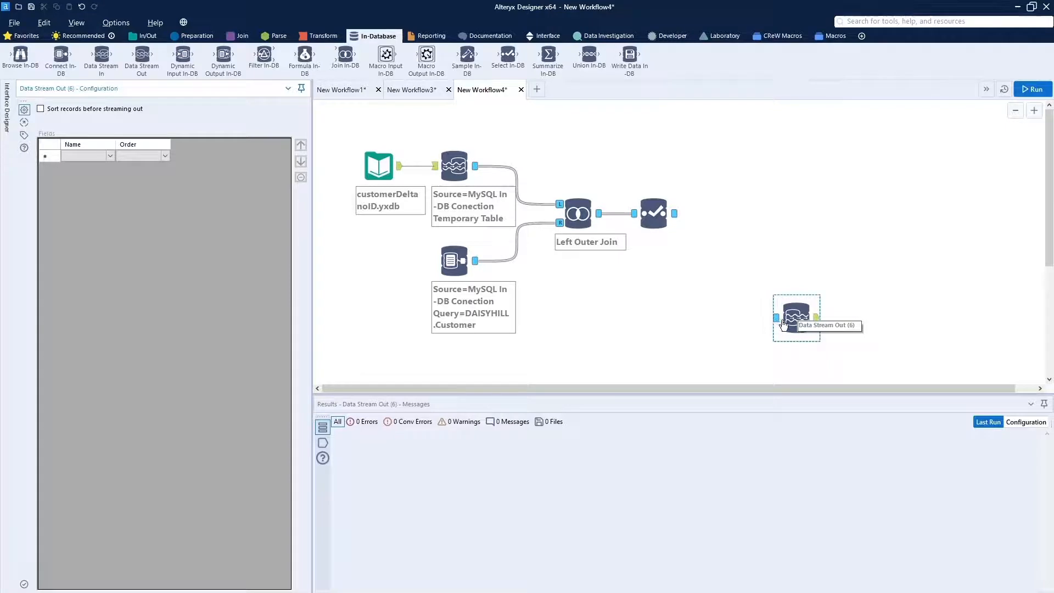
drag(796, 318, 720, 216)
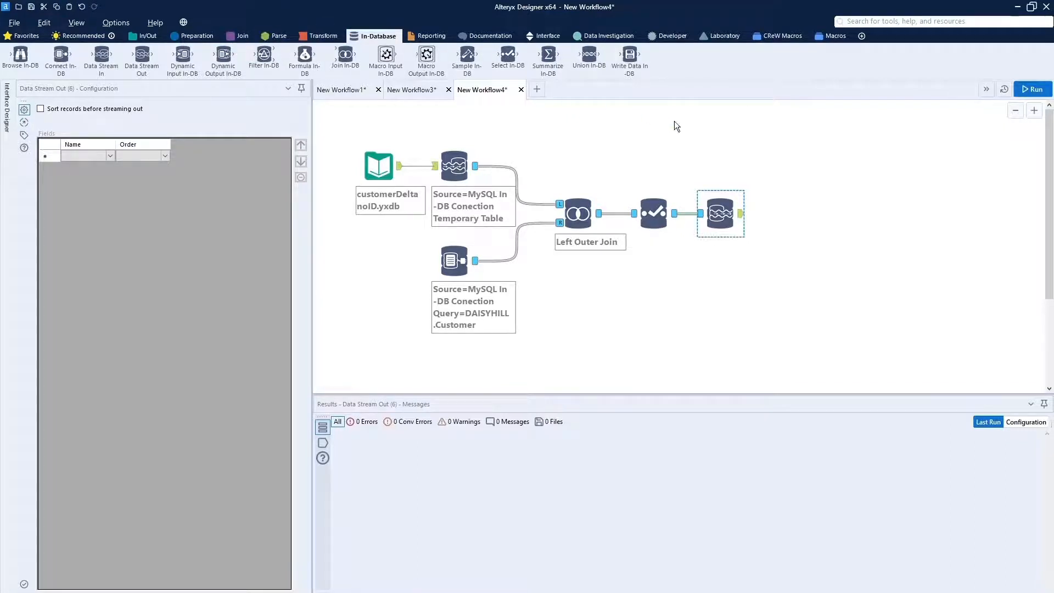
click(1032, 89)
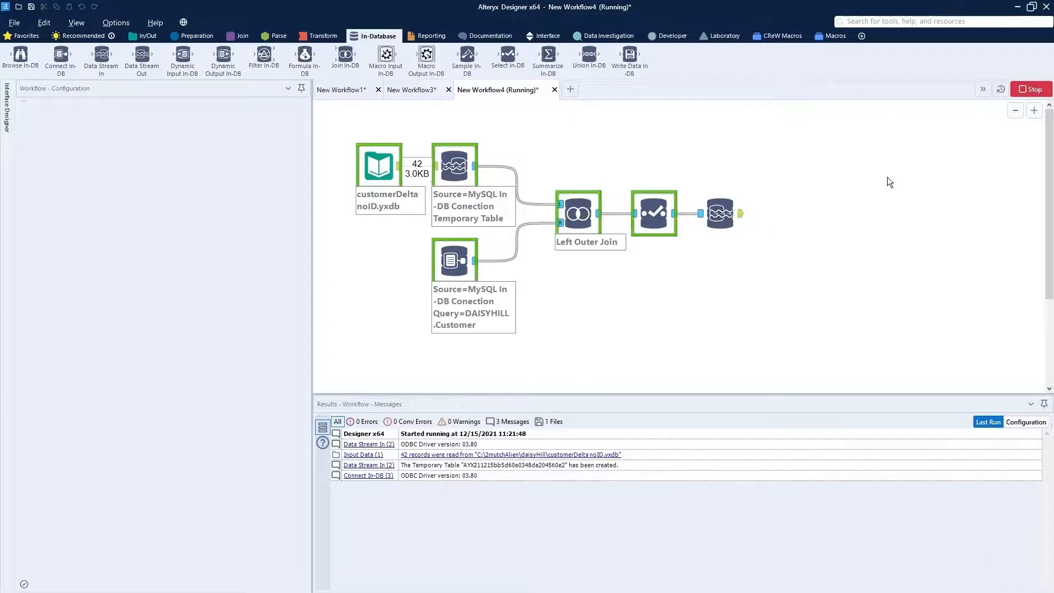
Examine the Data Stream Out records for which customers have a customerID and which are null
click(744, 214)
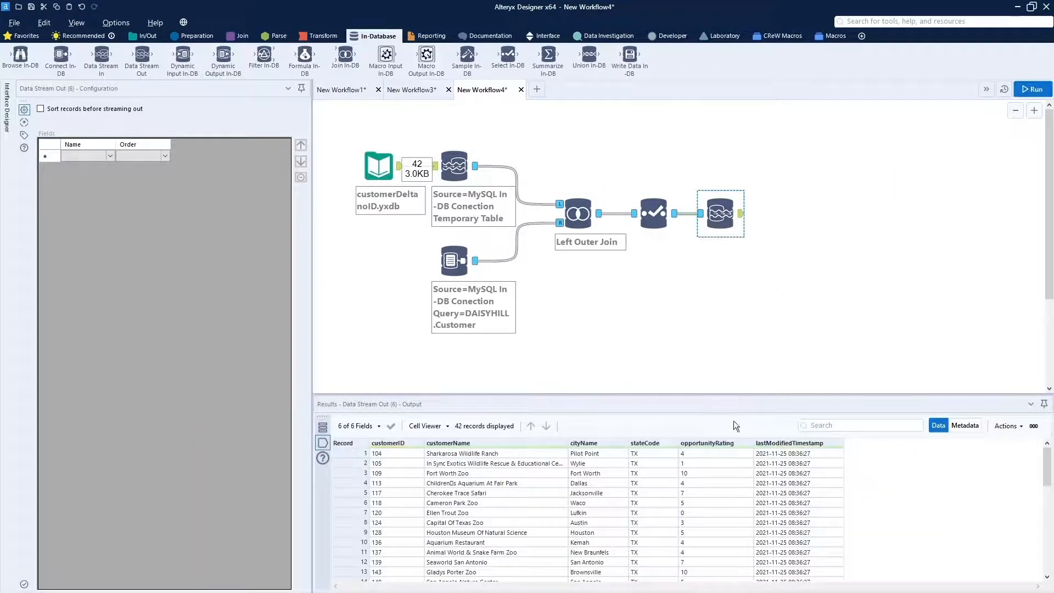
scroll(745, 499, down, 10)
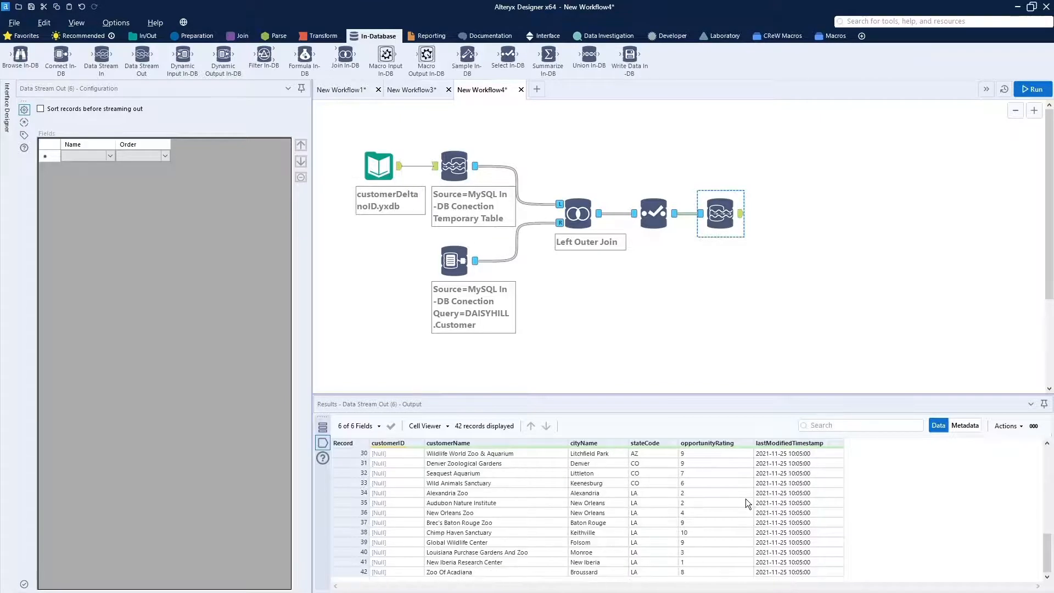
scroll(745, 503, up, 10)
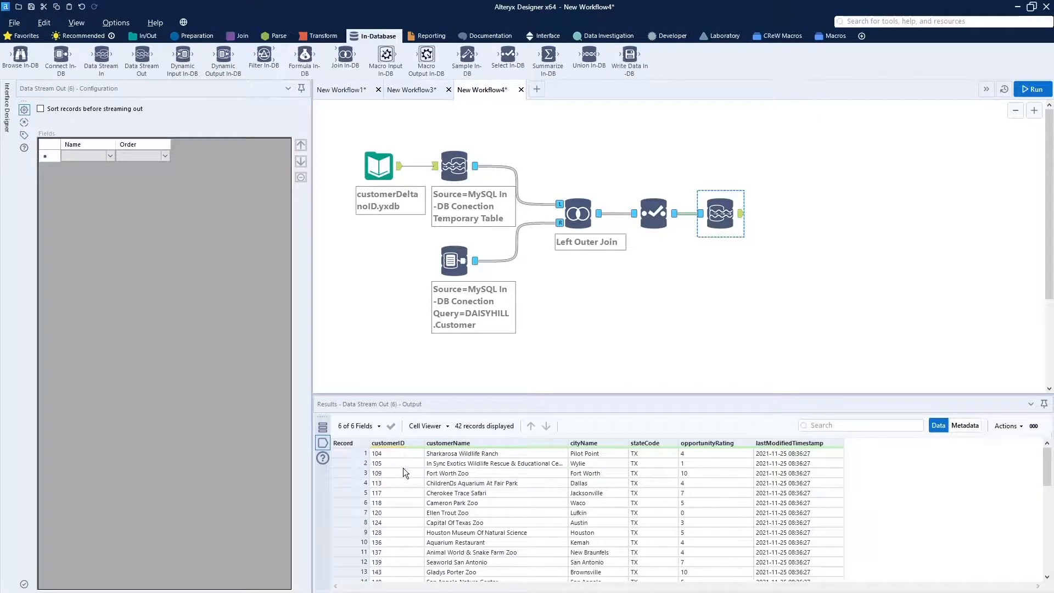
scroll(403, 468, down, 6)
scroll(403, 467, up, 6)
scroll(403, 467, down, 3)
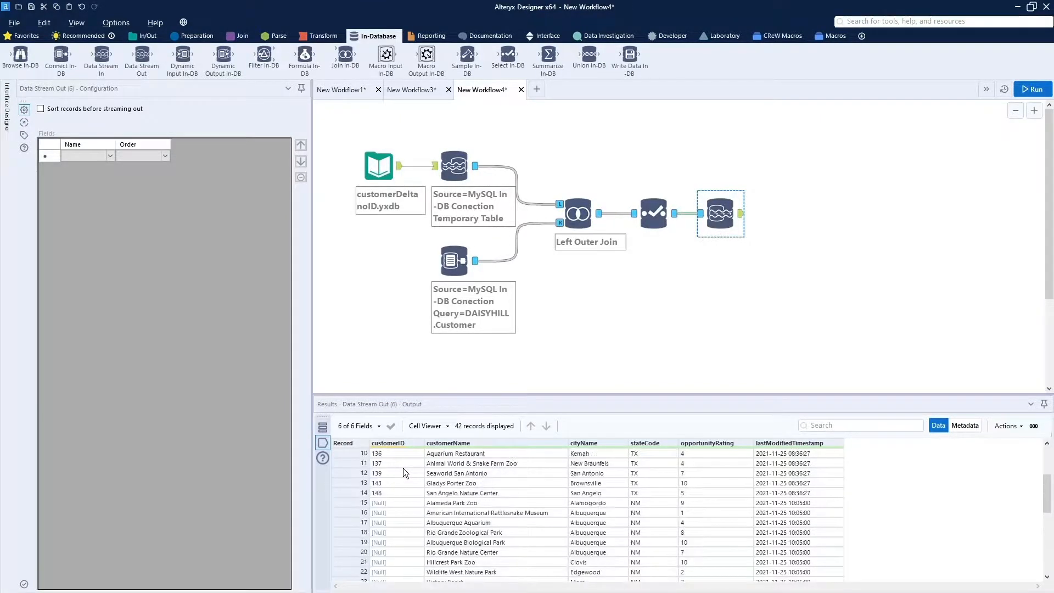
scroll(402, 467, down, 3)
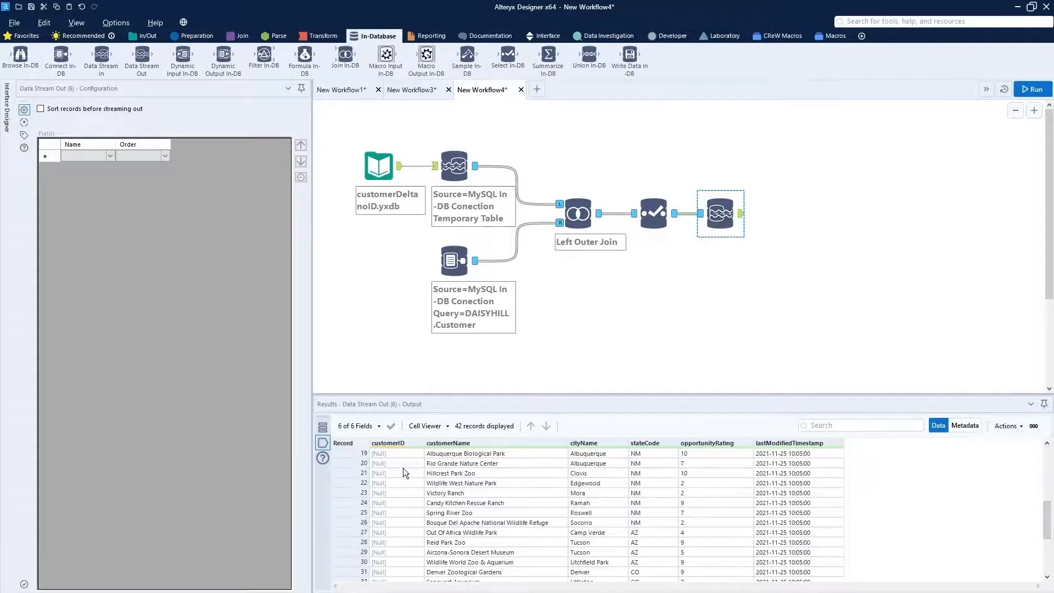
scroll(403, 467, up, 6)
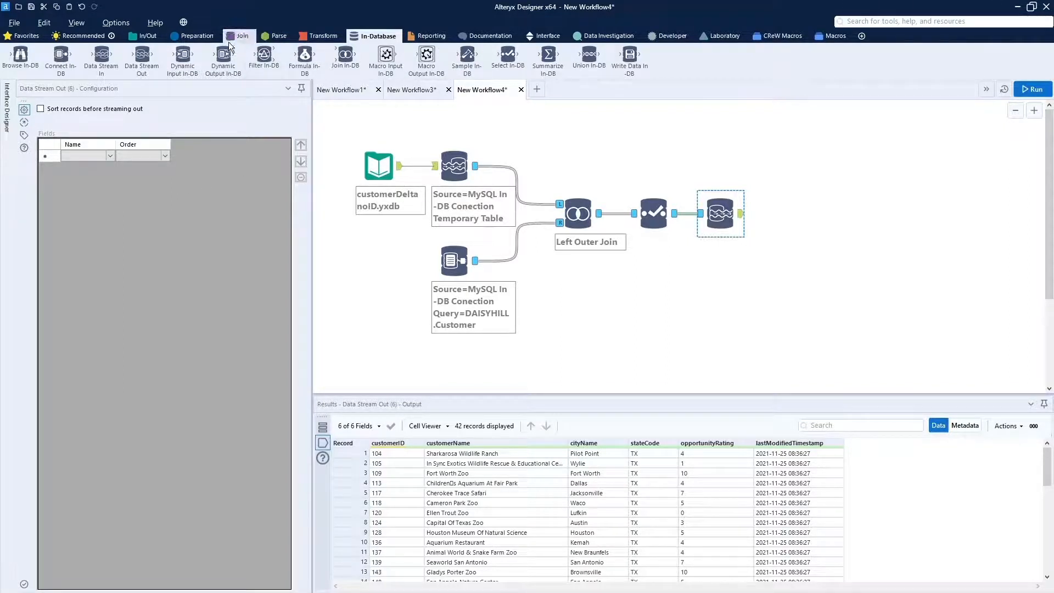
Connect a Filter tool to the Data Stream Out output with the basic condition customerID Is not null
click(187, 37)
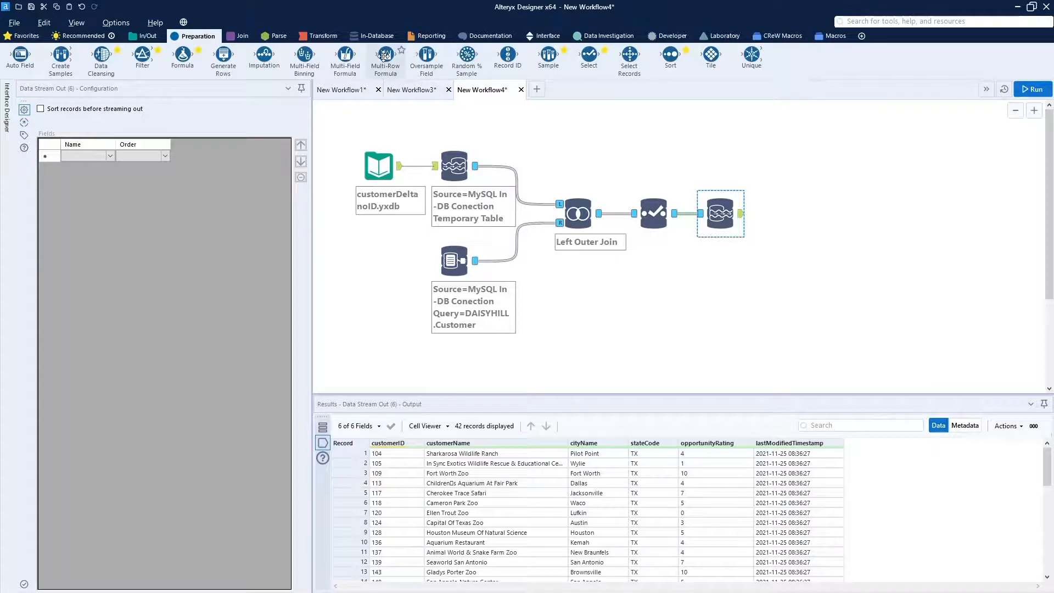
drag(142, 55, 785, 213)
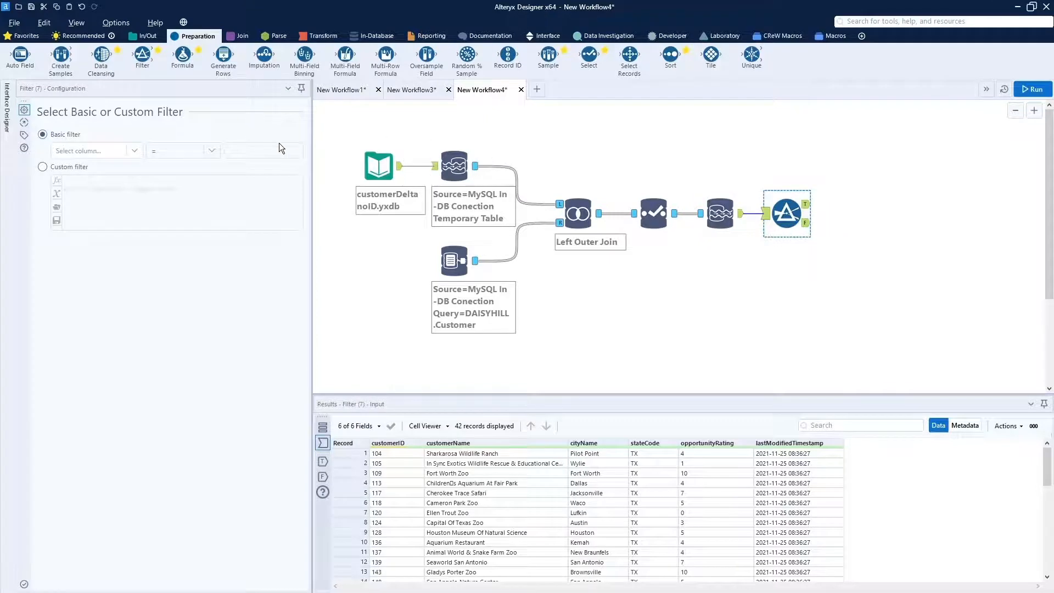
click(130, 150)
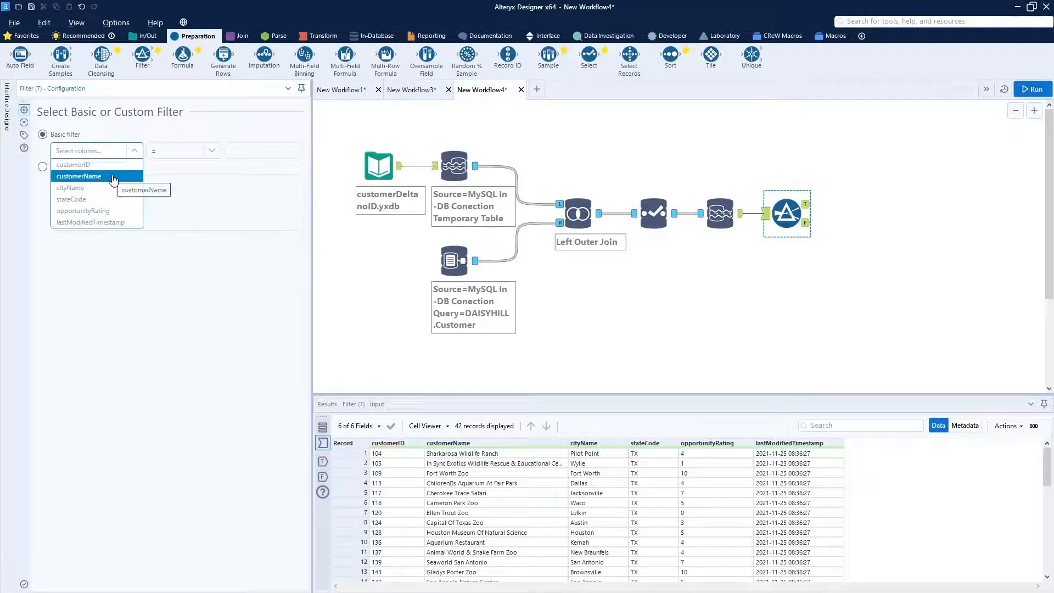
click(77, 164)
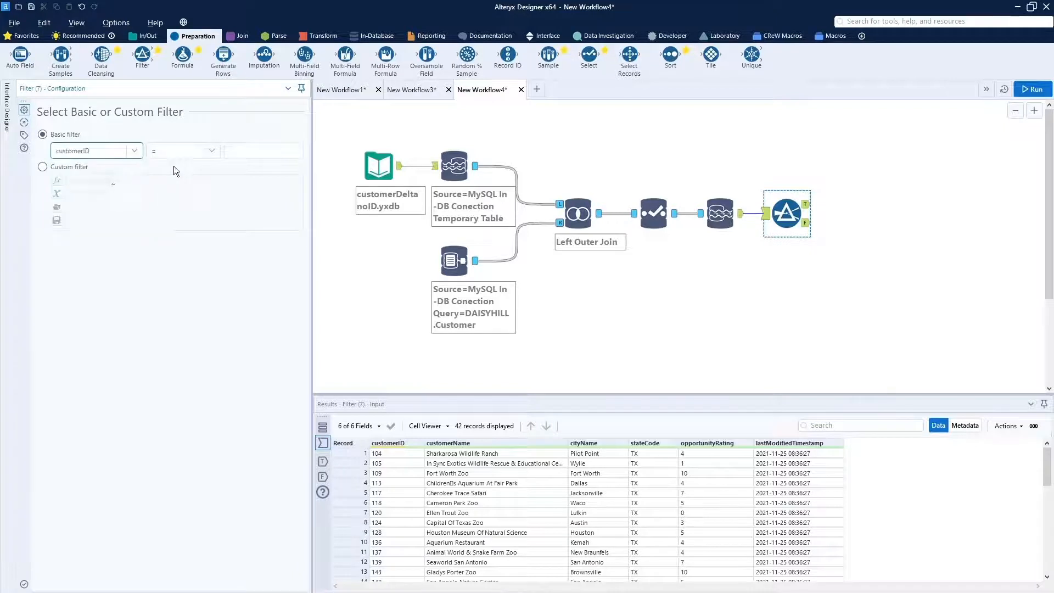
click(214, 156)
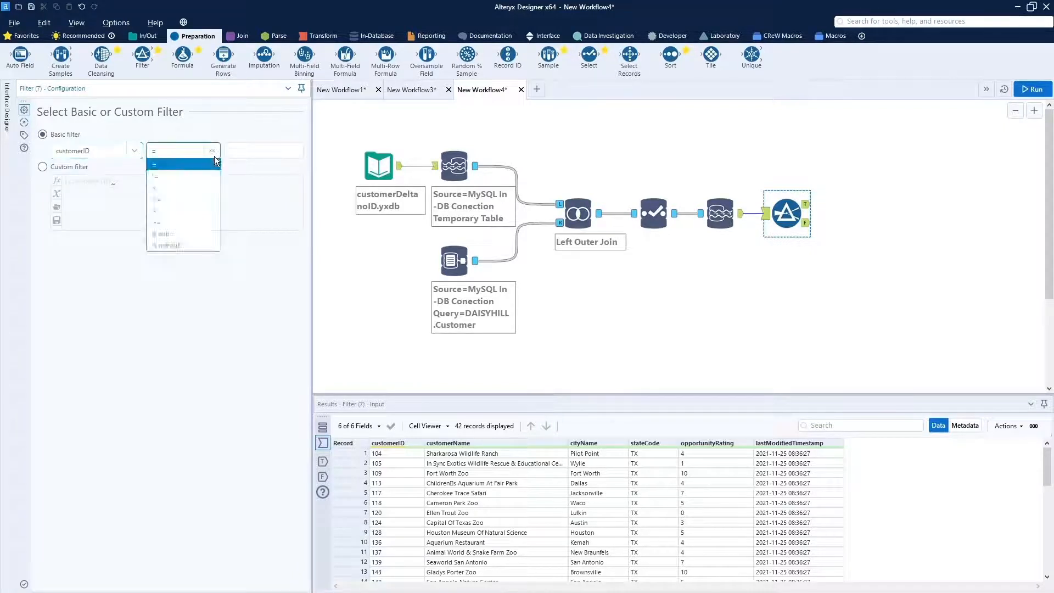
click(195, 250)
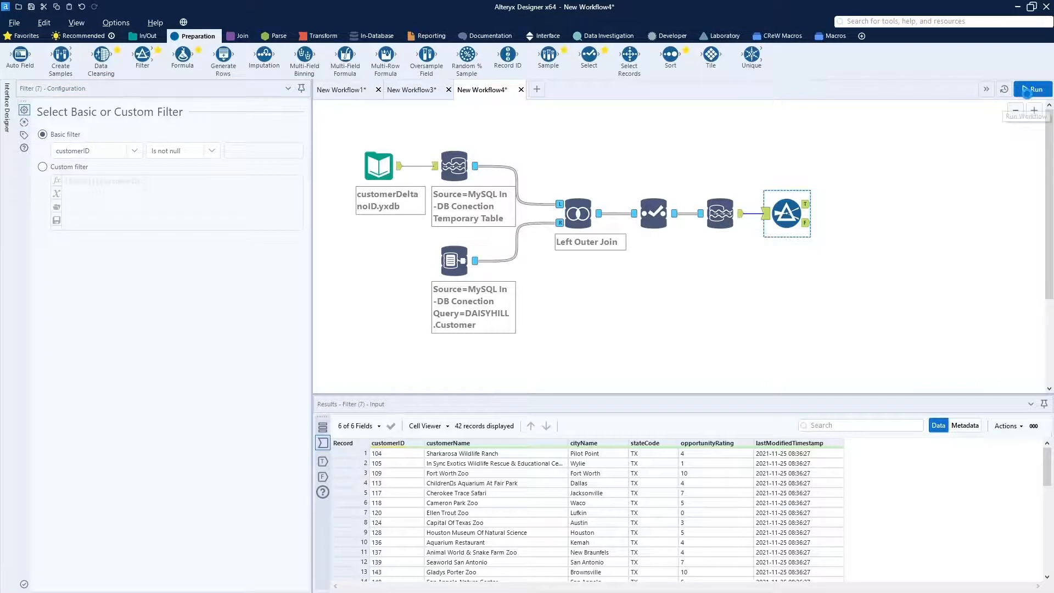
Run the workflow and review the records in the Filter's True and False outputs
click(1026, 93)
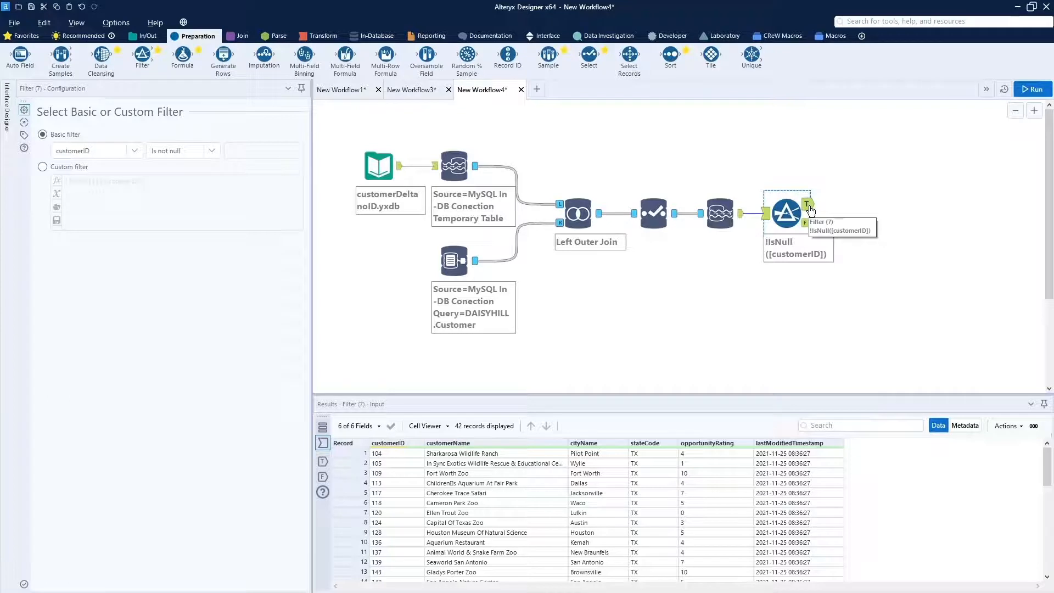
click(807, 205)
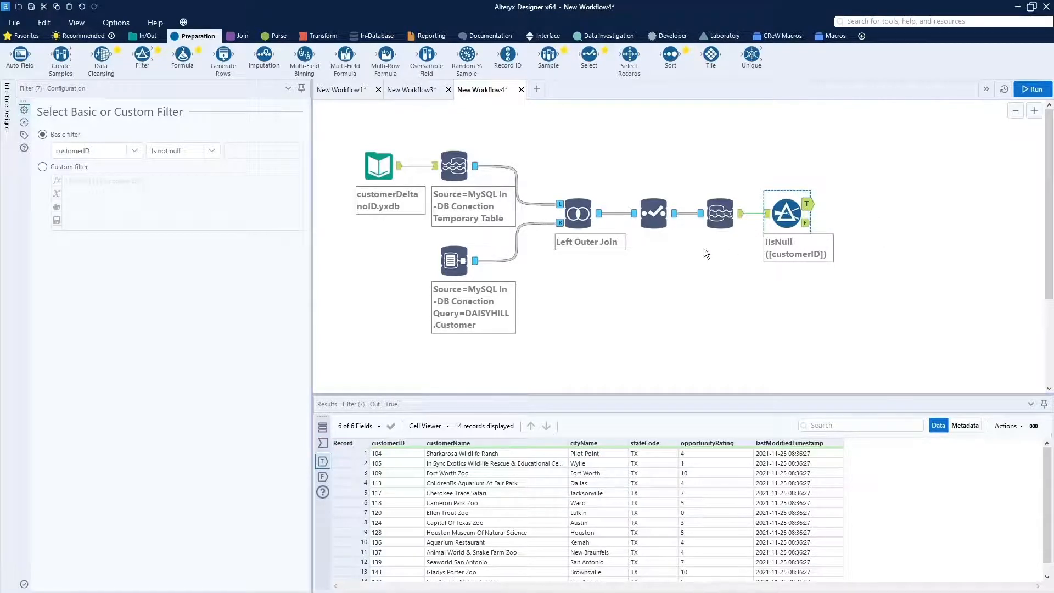
click(806, 223)
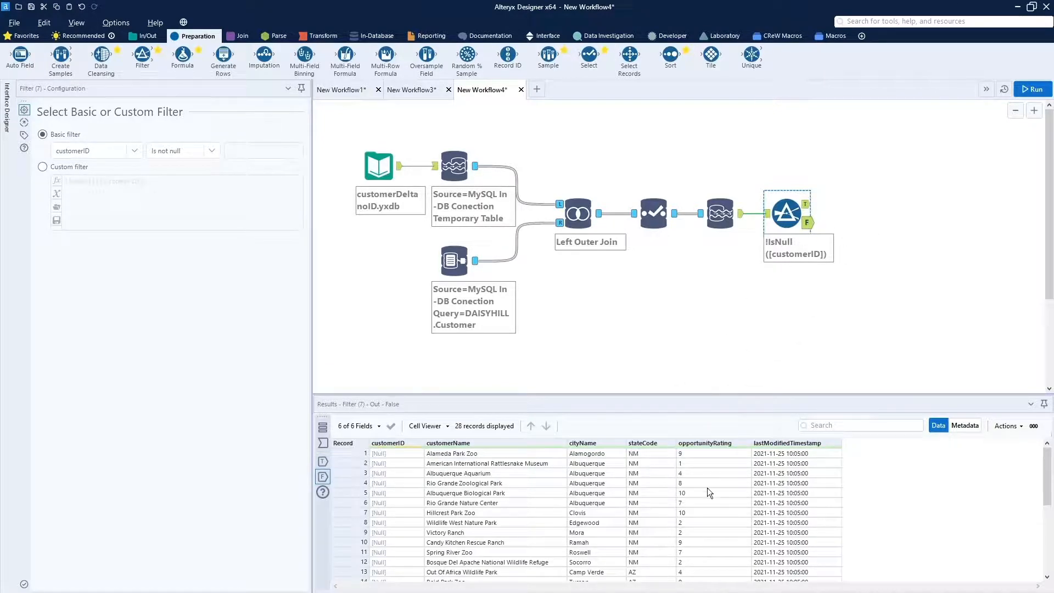
scroll(707, 492, down, 5)
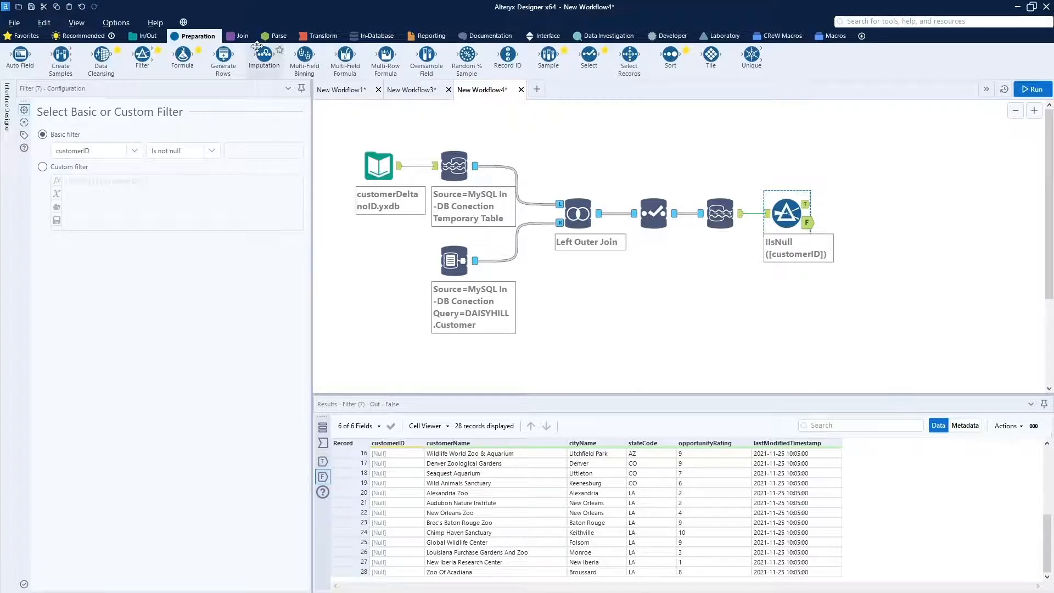
Add an Input Data tool below the Data Stream Out tool and connect it to the saved RDS MySQL connection
click(144, 38)
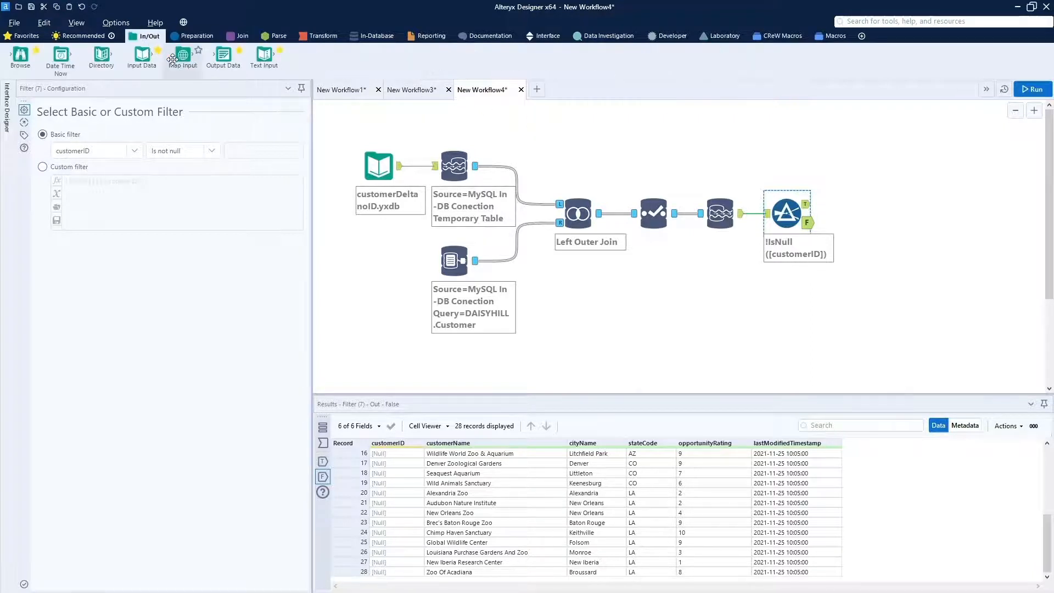
drag(142, 55, 723, 294)
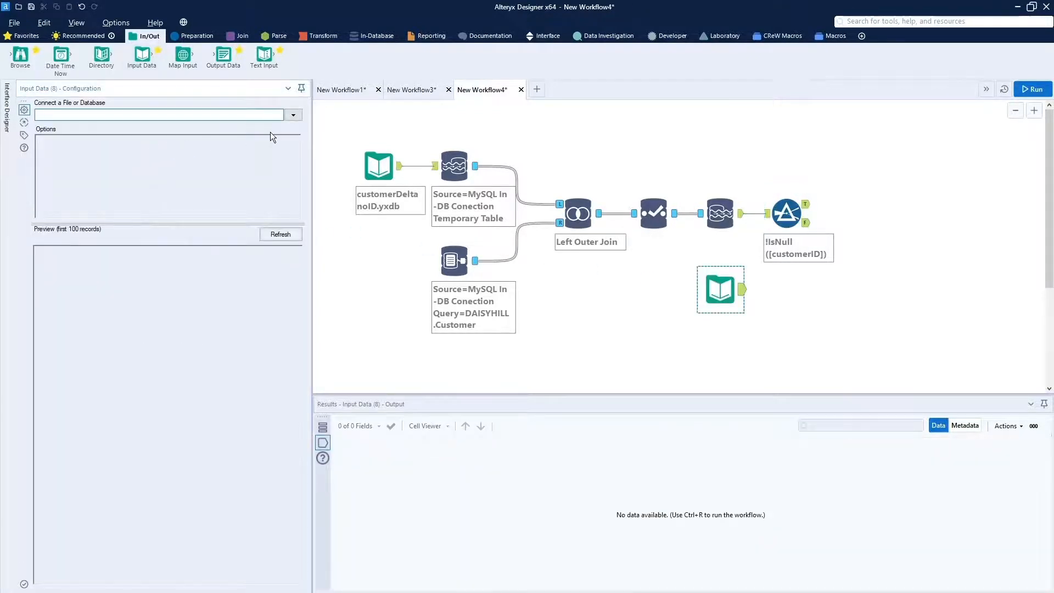
click(294, 114)
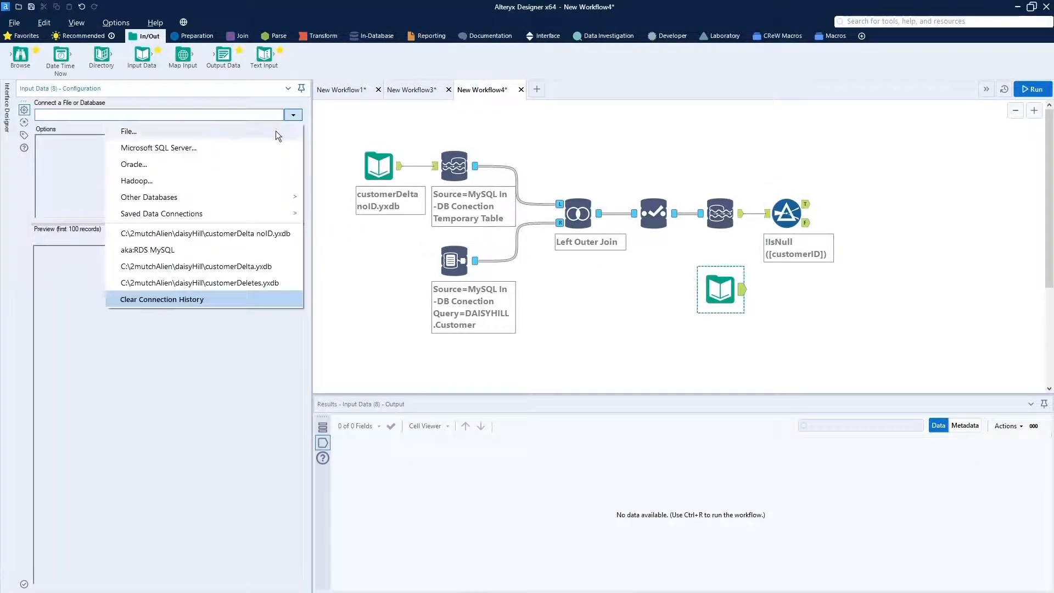
click(243, 250)
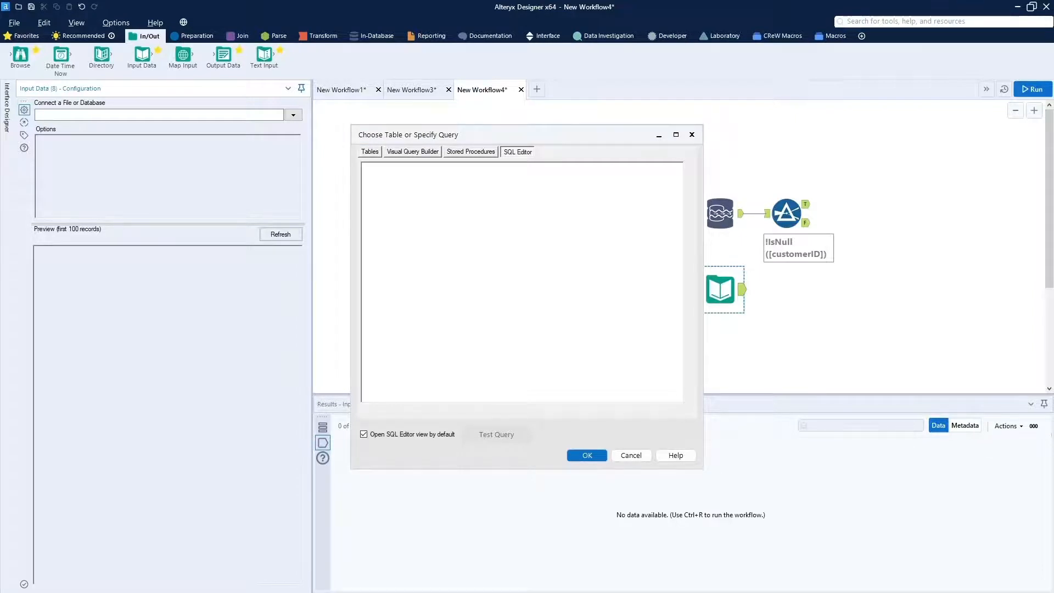
Switch to MySQL Workbench and run the query Select Max(customerID) maxCustomerID From DAISYHILL.Customer
drag(0, 80, 367, 86)
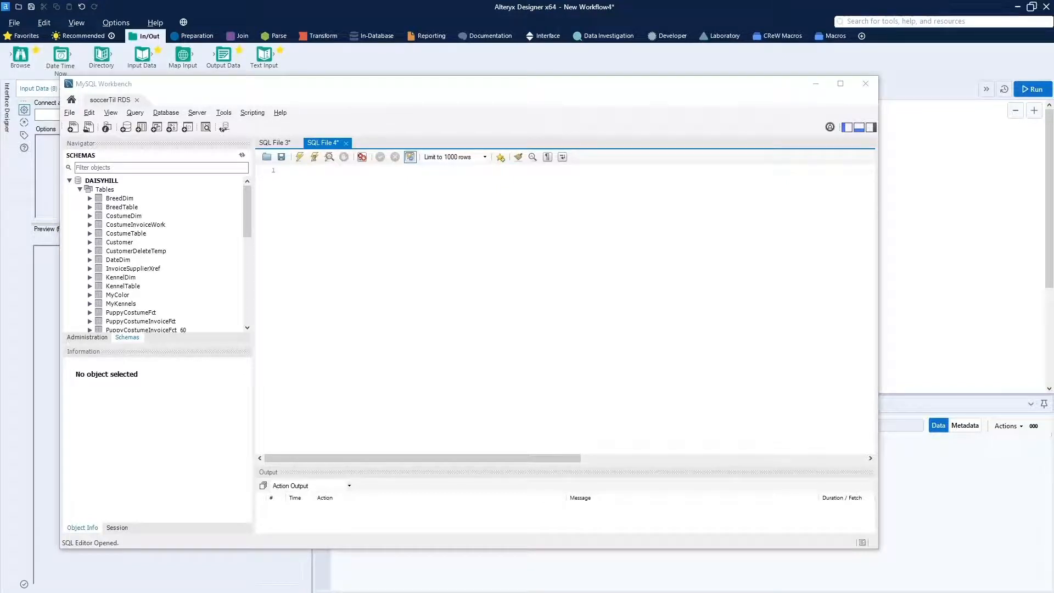
click(370, 293)
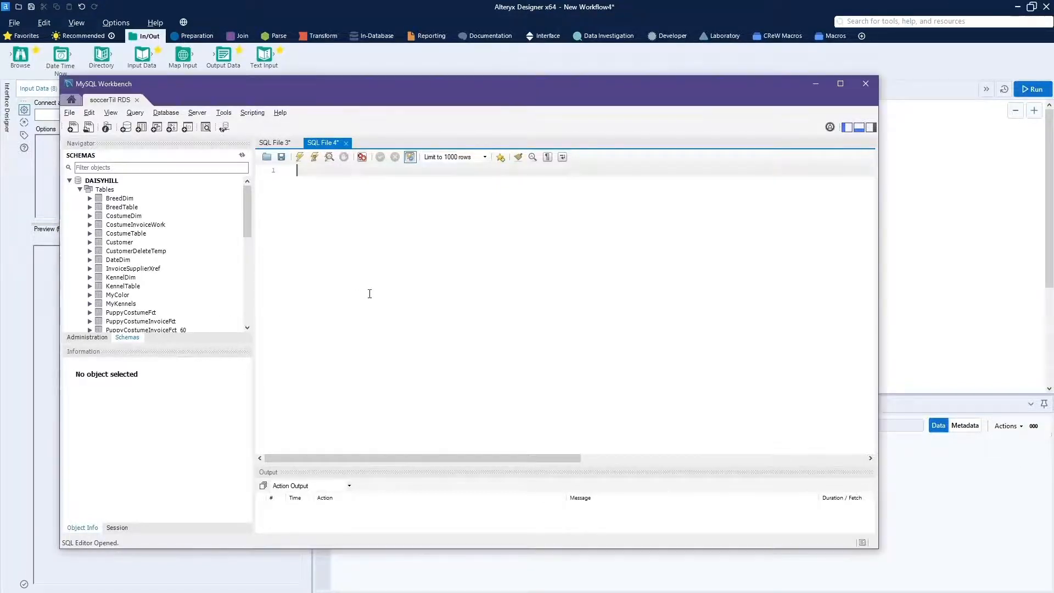
text(Select Max(customerID) maxCustomerID From DAISYHILL.Customer)
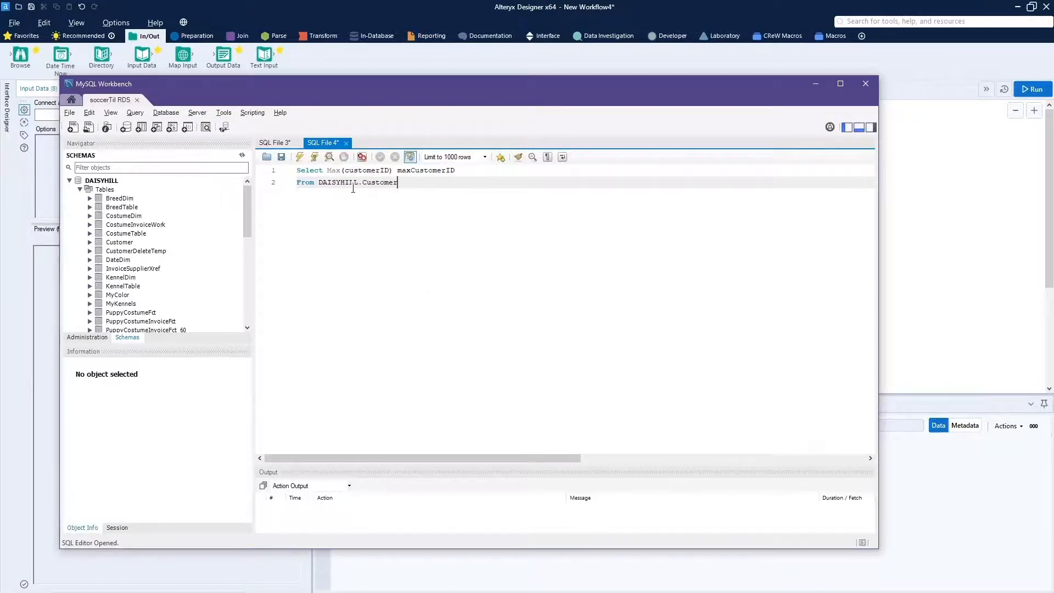
click(300, 159)
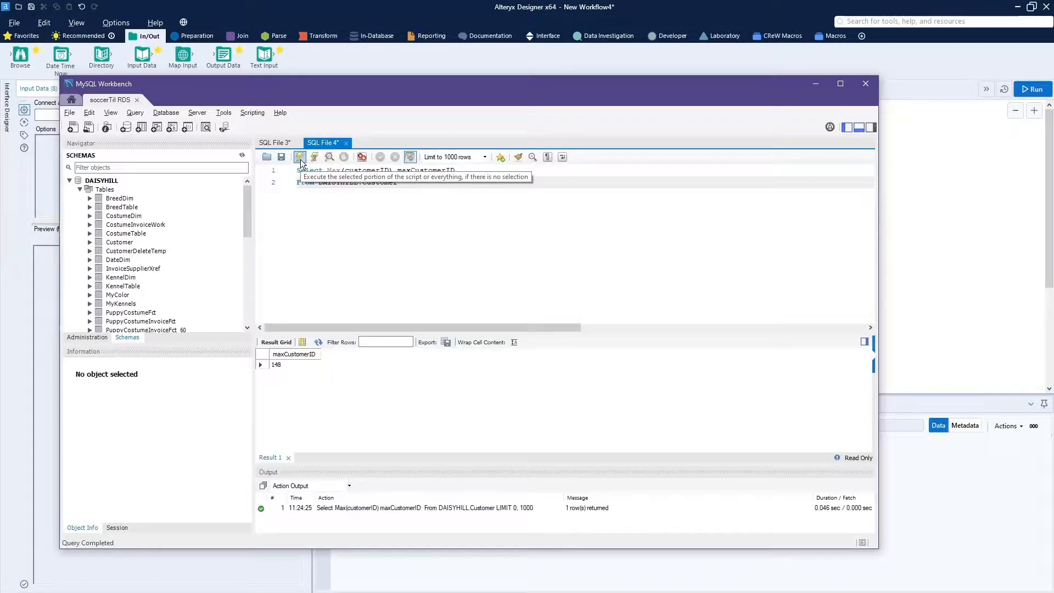
Copy the max customerID query into the Alteryx Input Data tool's SQL editor, test it and accept it
drag(417, 186, 270, 171)
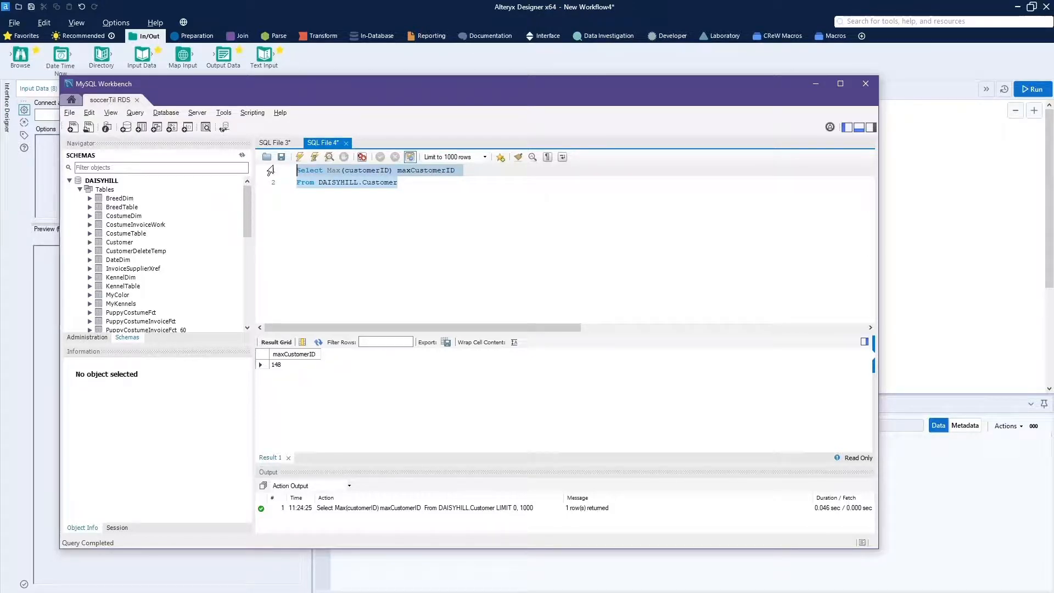
right_click(337, 173)
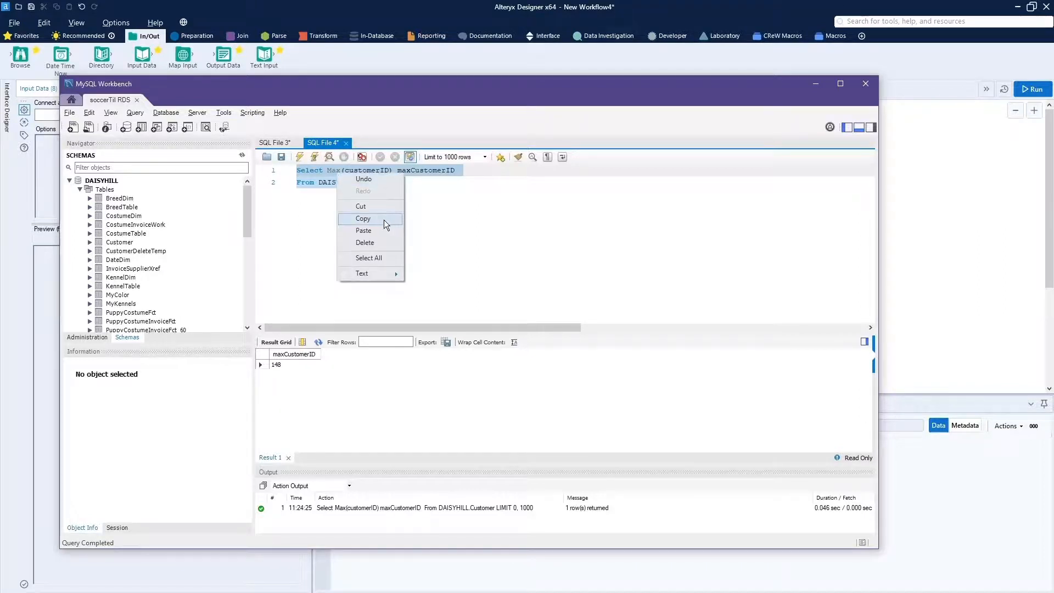
click(384, 220)
click(949, 320)
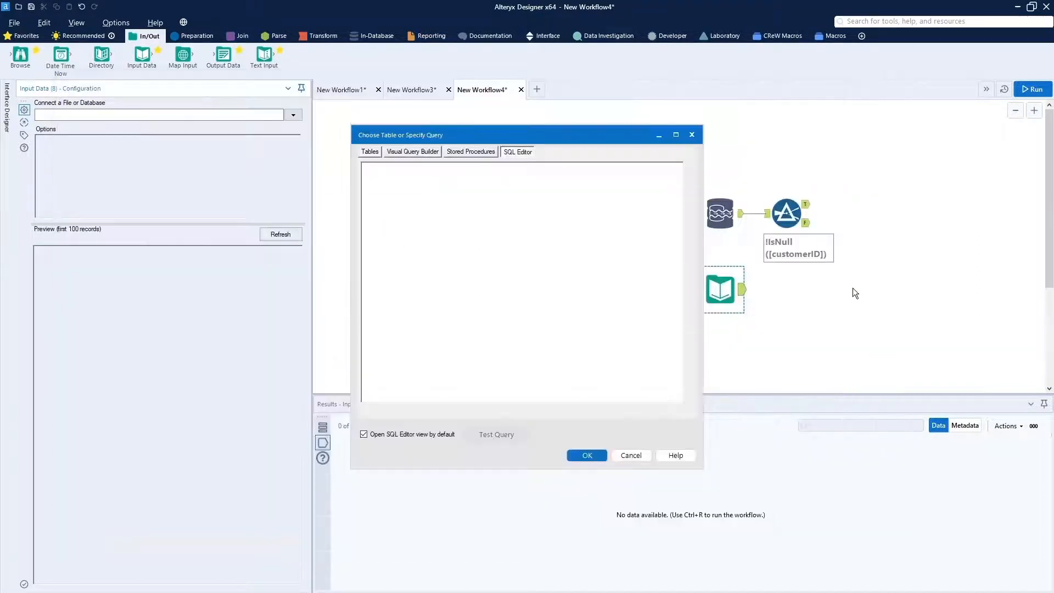
click(565, 209)
key(ctrl+v)
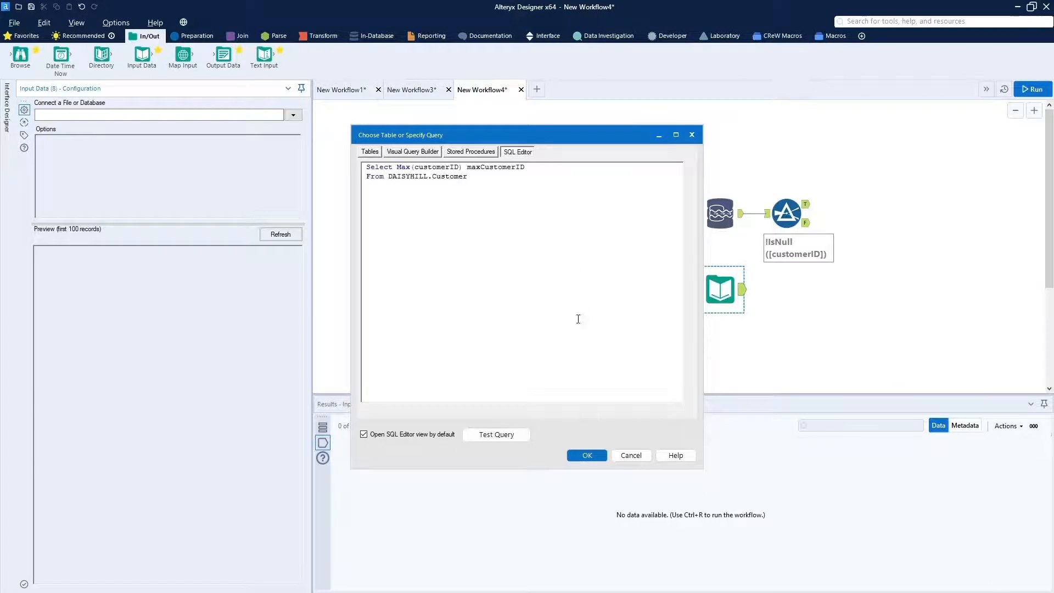
click(496, 433)
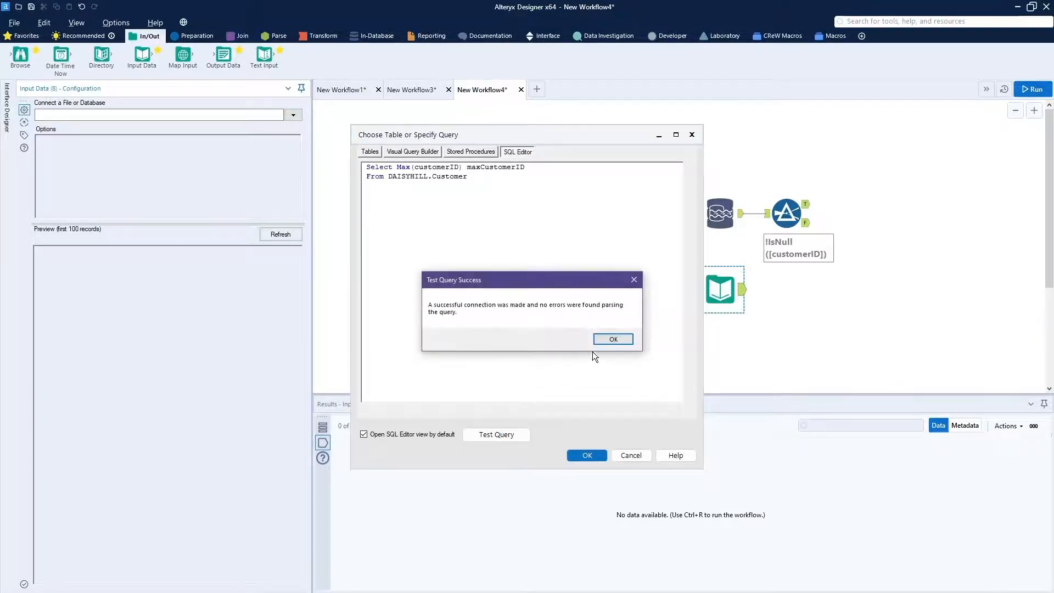
click(614, 339)
click(584, 455)
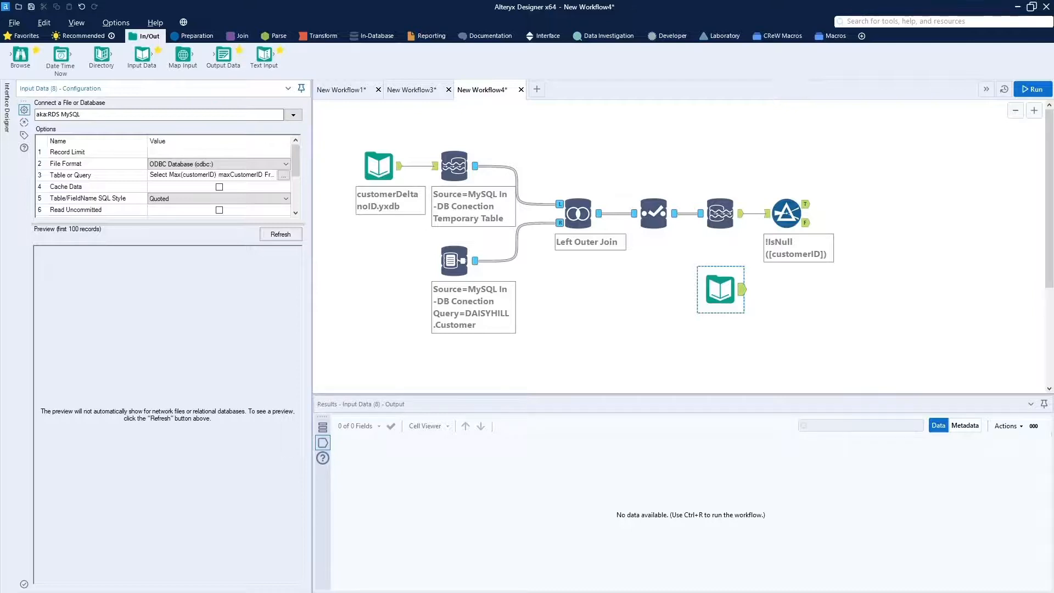
Connect a Select tool to the new Input Data output and display the input's metadata
click(196, 37)
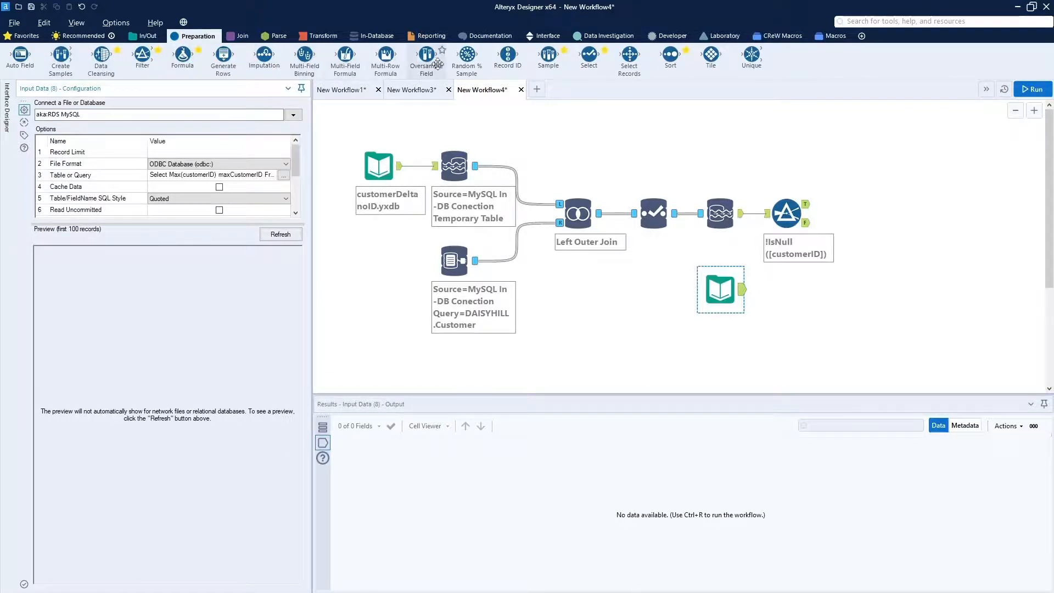
drag(589, 57, 786, 288)
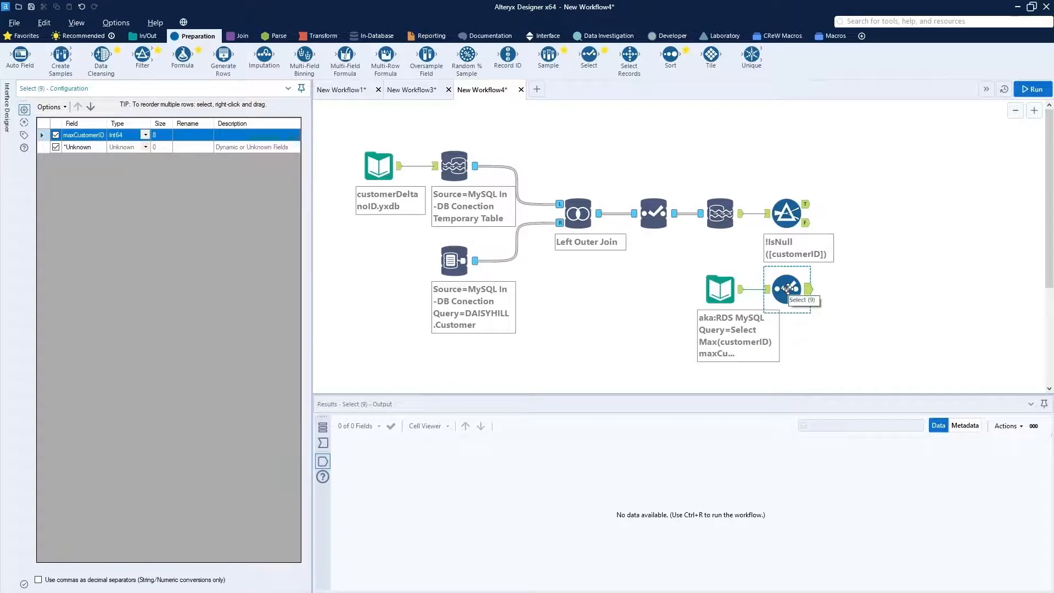
click(742, 297)
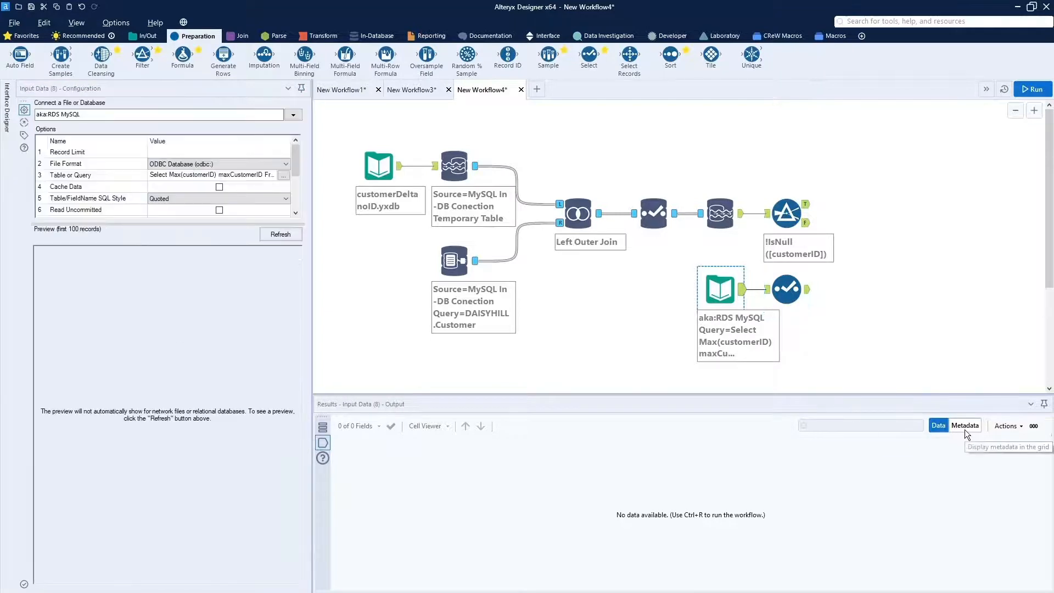
click(964, 429)
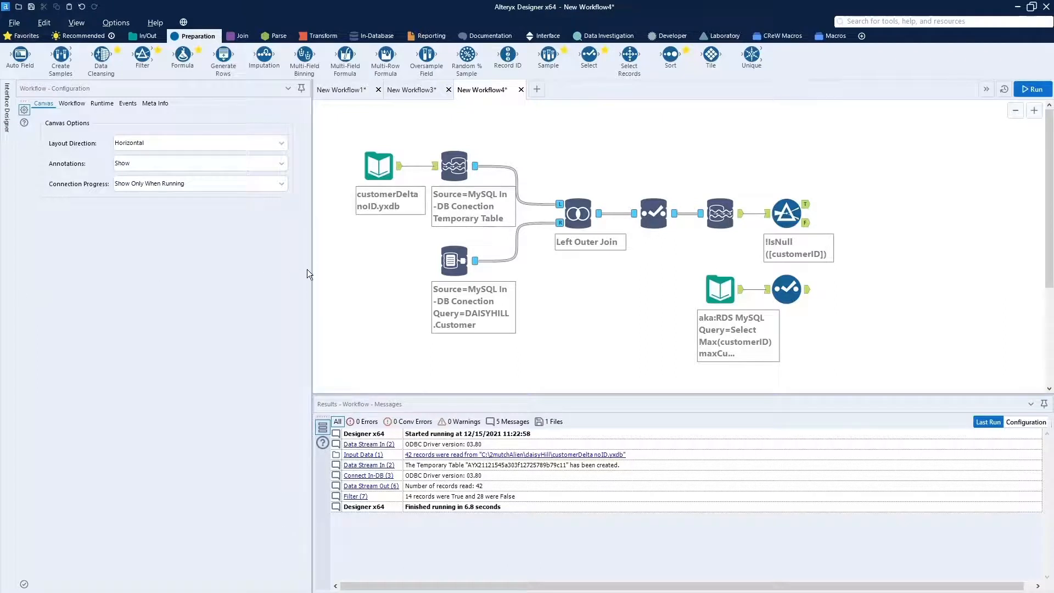
Add an Append Fields tool with the Filter's False output as target and the Select output as source, and run the workflow
click(233, 38)
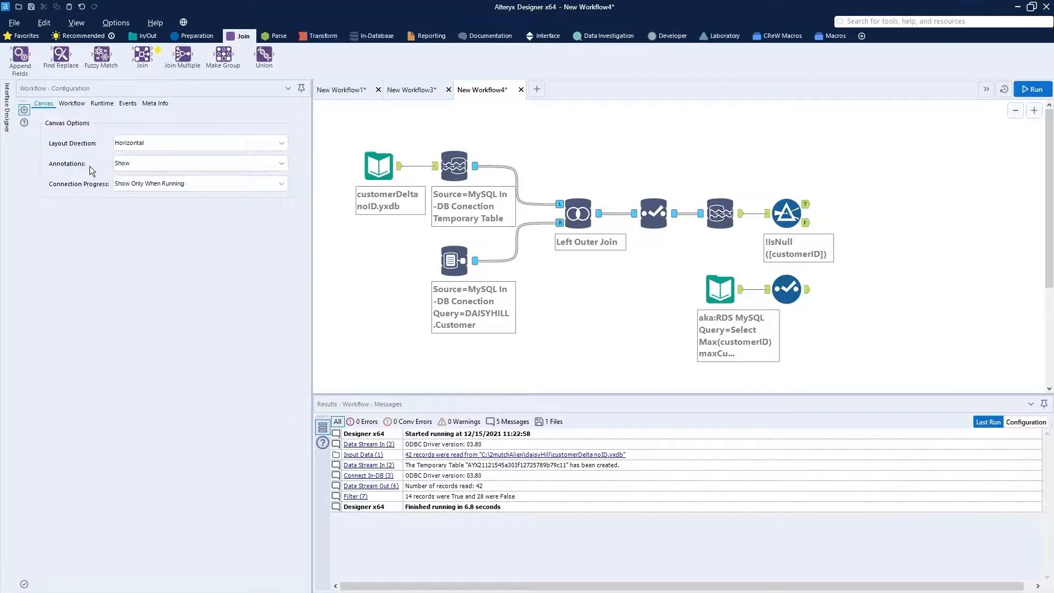
drag(20, 57, 848, 262)
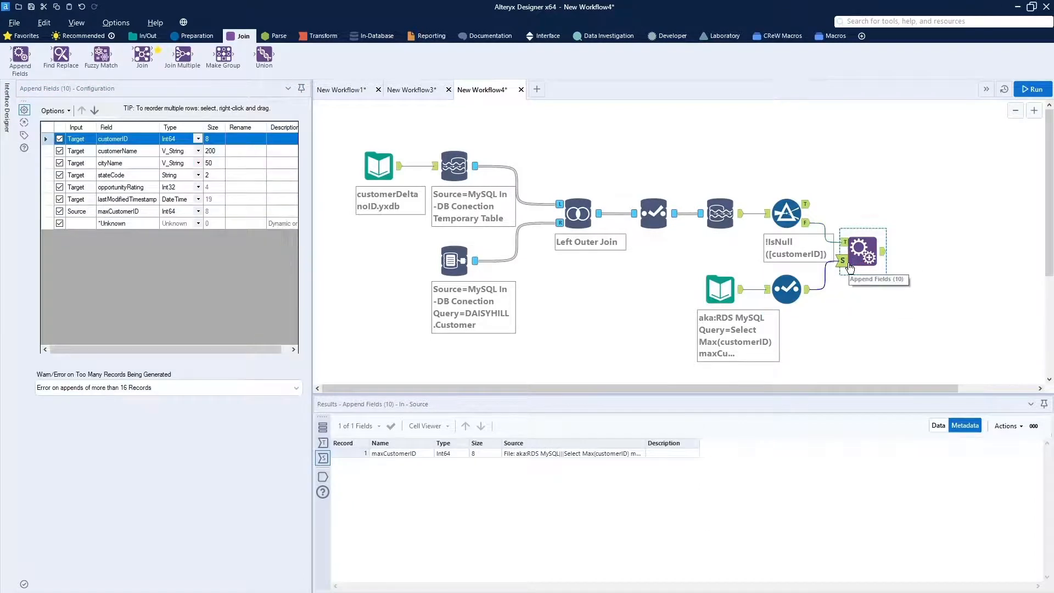
click(1030, 90)
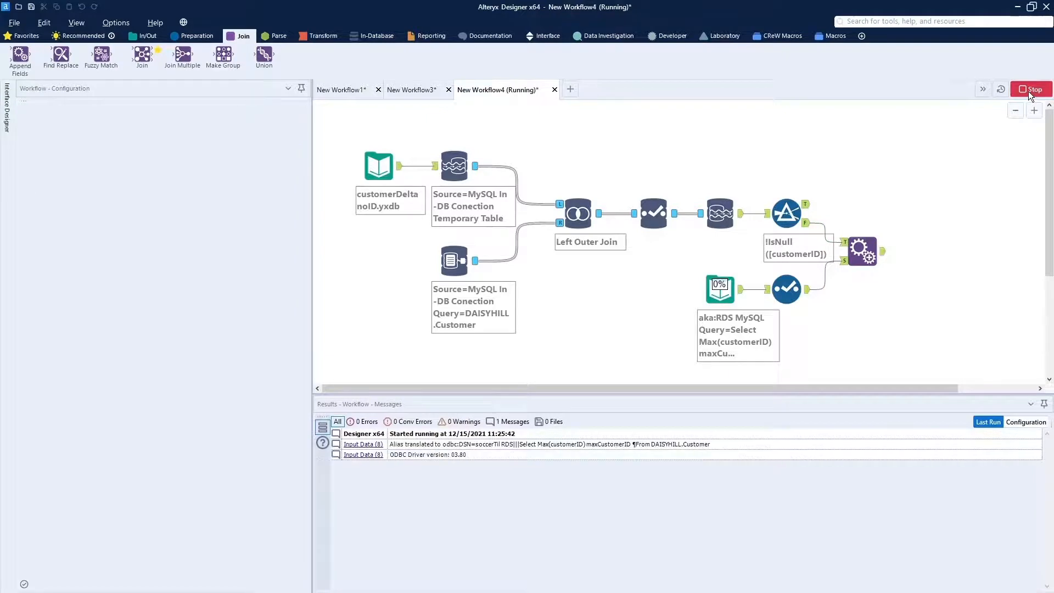
Examine the Append Fields output records for the customerID and appended maxCustomerID columns
click(883, 253)
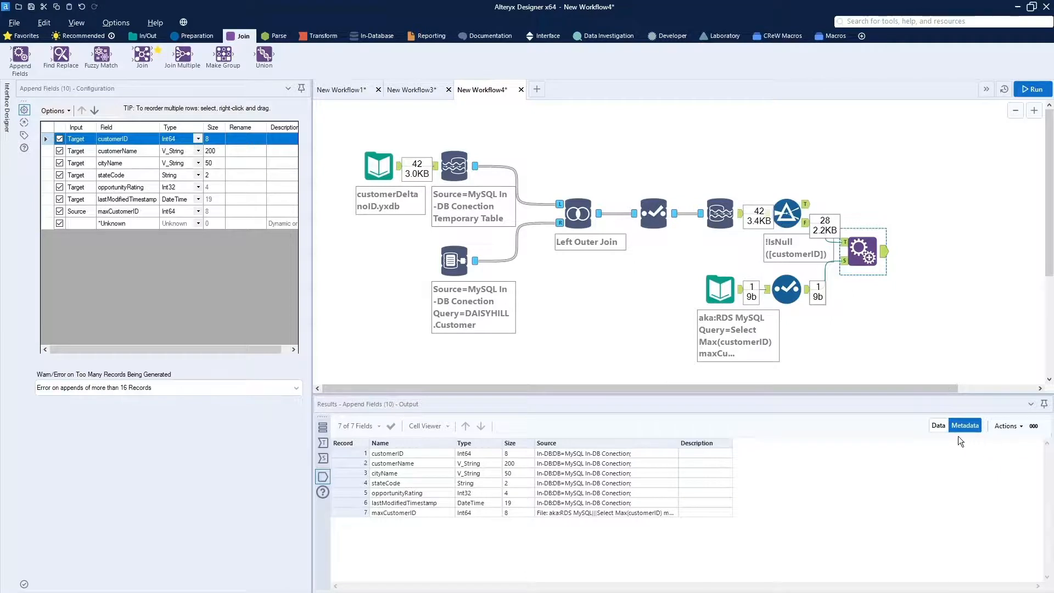
click(936, 425)
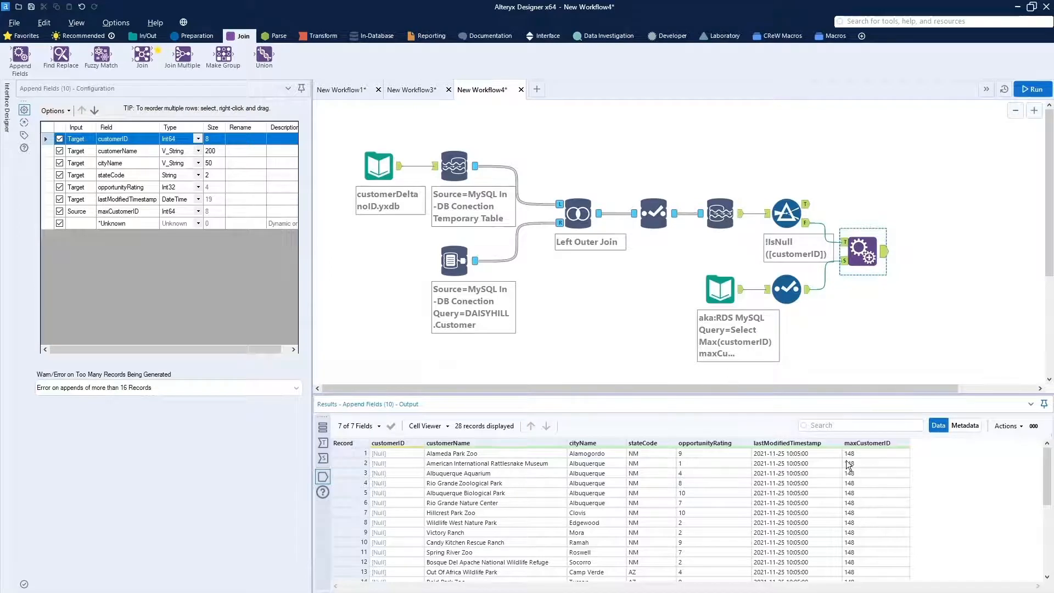
mouse_move(387, 448)
Connect a Multi-Row Formula tool to the Append Fields output and set it to update the existing field customerID
click(192, 37)
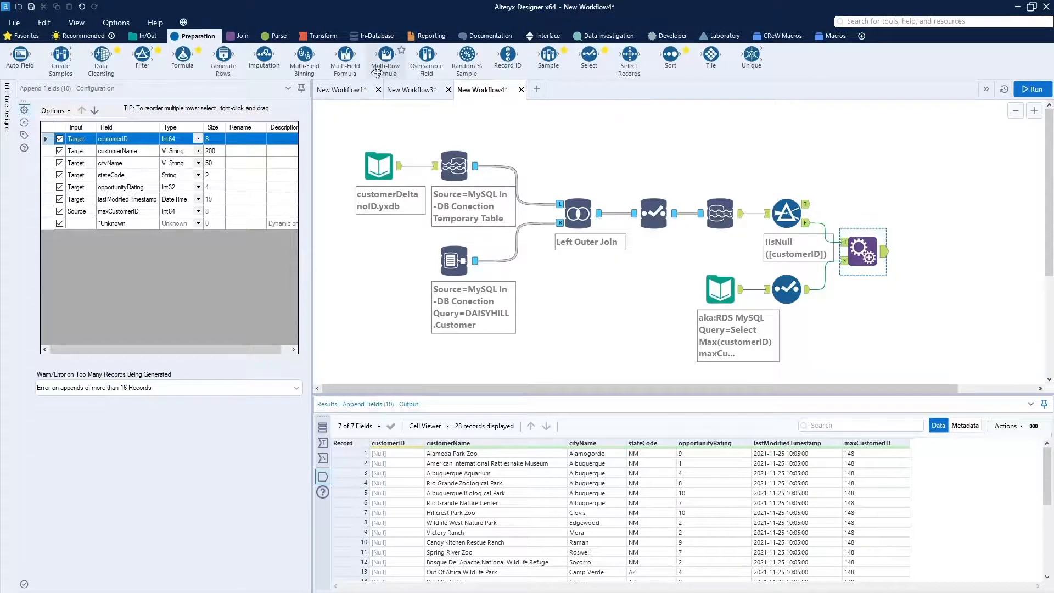
drag(381, 57, 932, 249)
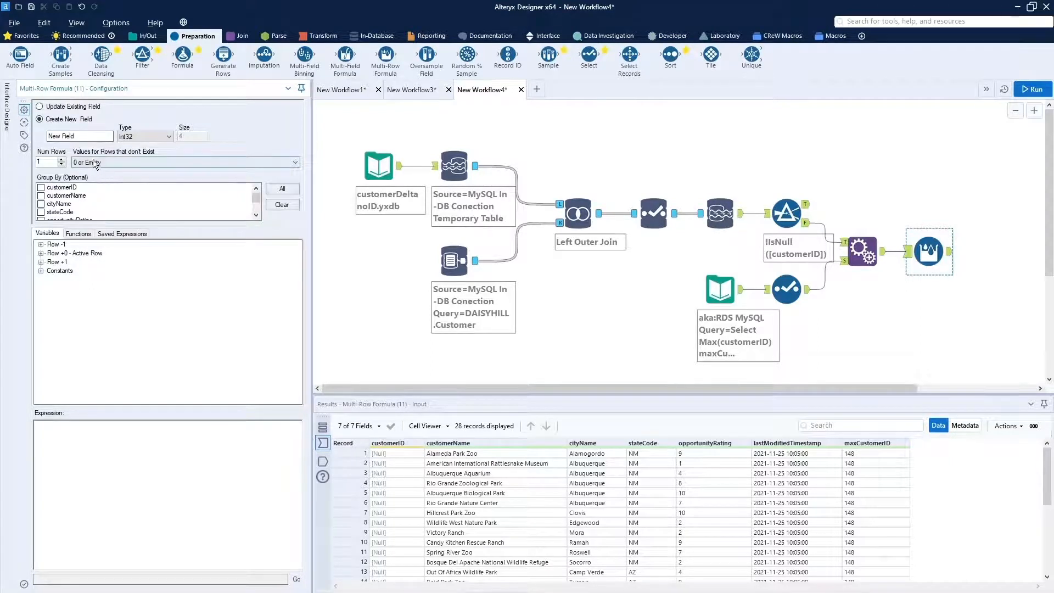
click(46, 107)
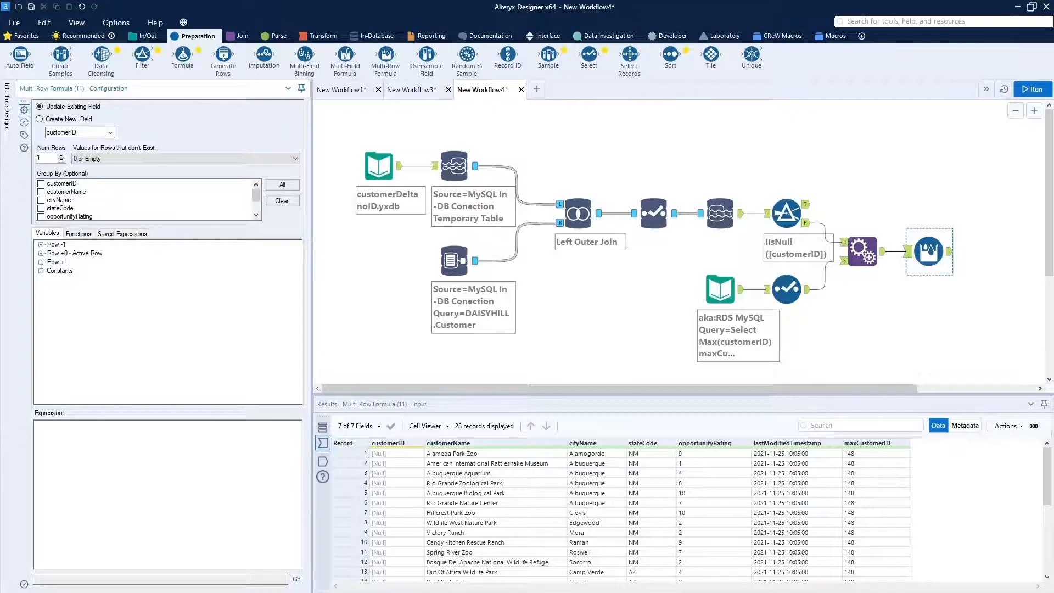
click(77, 254)
click(57, 262)
Start the Multi-Row Formula expression with IIF(isNull(
click(113, 438)
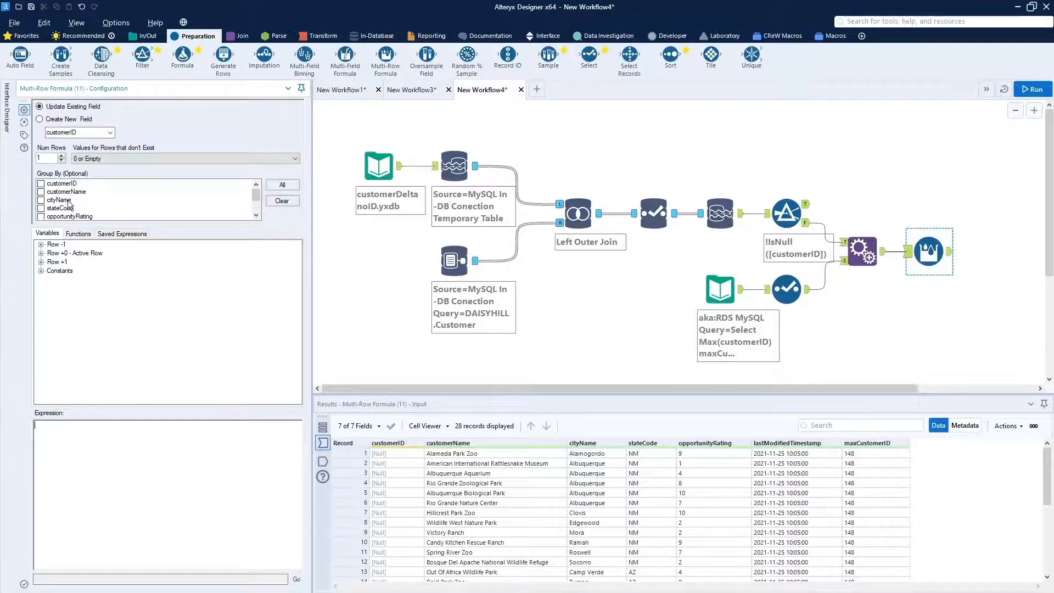
click(83, 441)
text(IIF(is)
scroll(82, 514, up, 4)
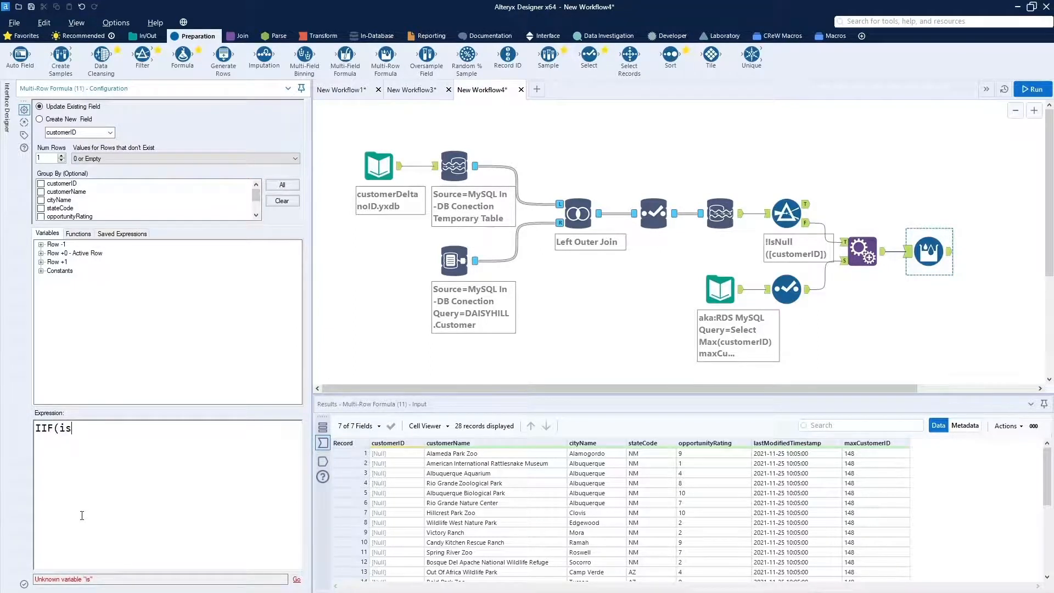
text(Null()
Insert the previous row's customerID variable, [Row-1:customerID], into the isNull function
click(42, 256)
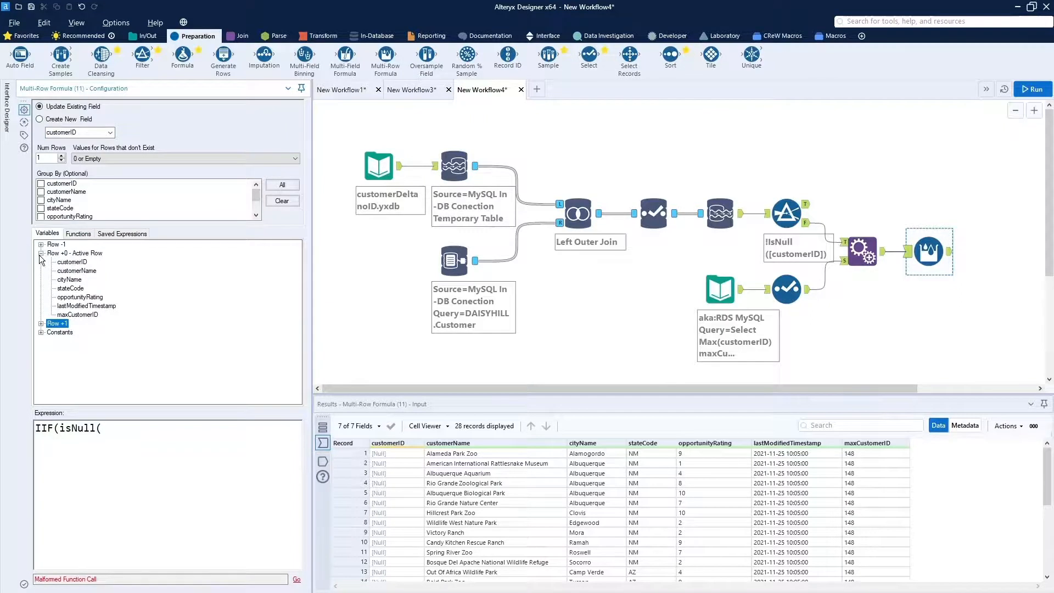
click(41, 253)
click(41, 244)
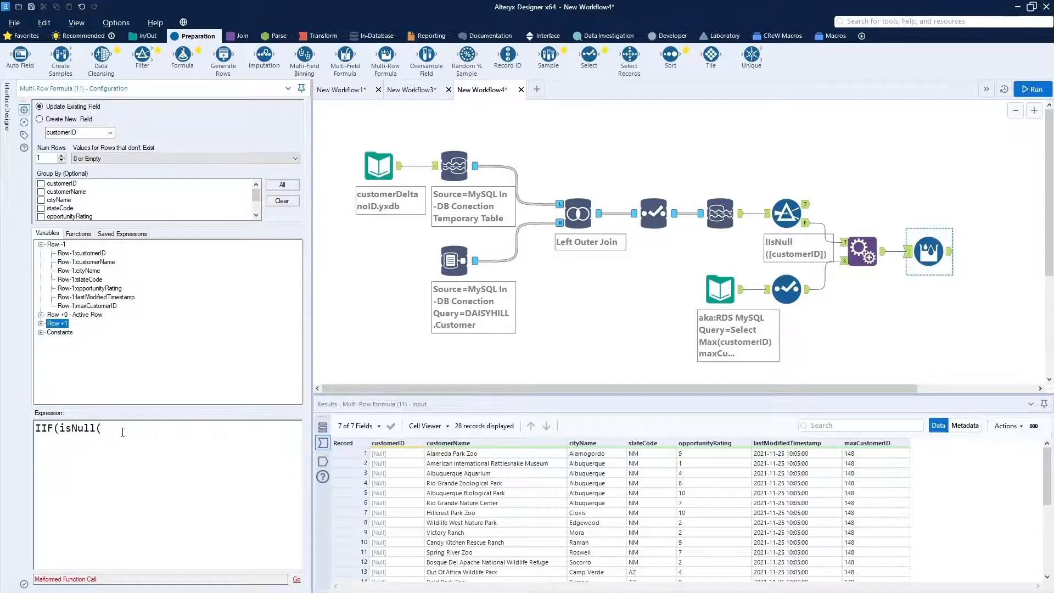
click(86, 316)
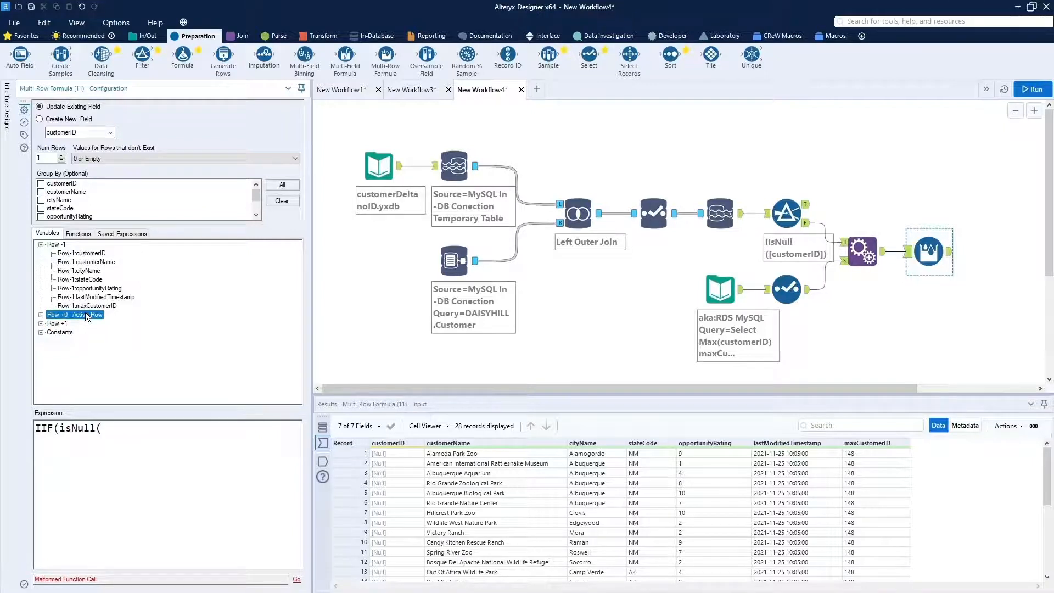
click(58, 245)
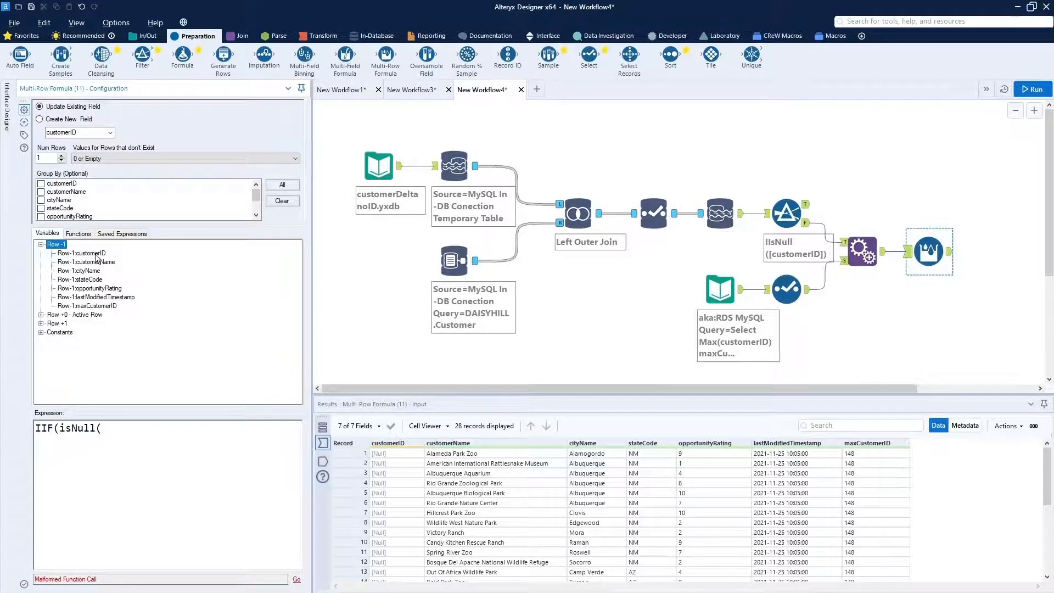
drag(97, 256, 124, 435)
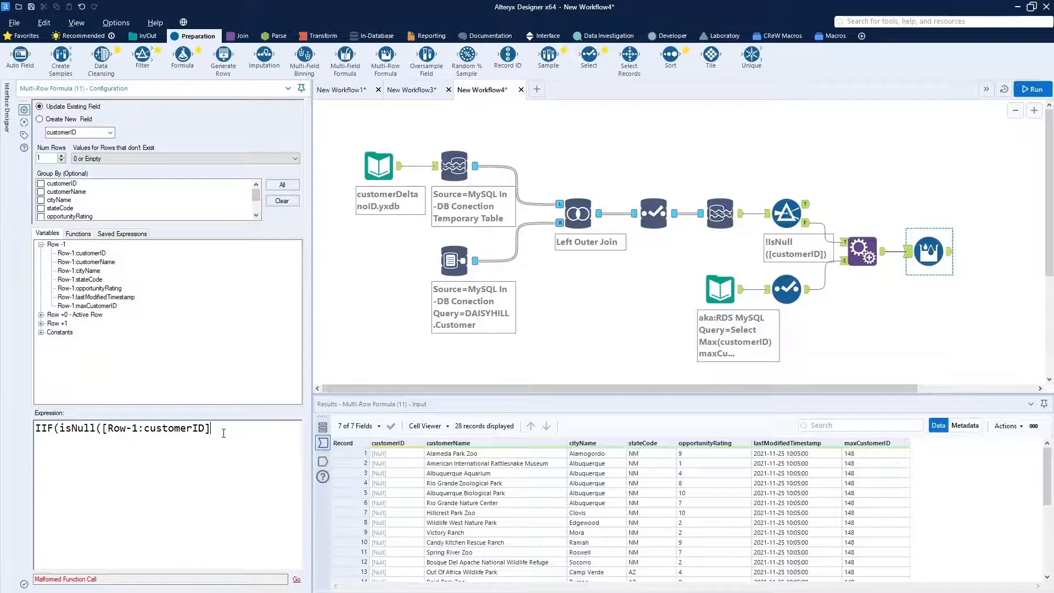
Add [maxCustomerID]+1 from the active row as the IIF expression's true result
text(.)
key(BackSpace)
text(,)
click(76, 315)
click(41, 315)
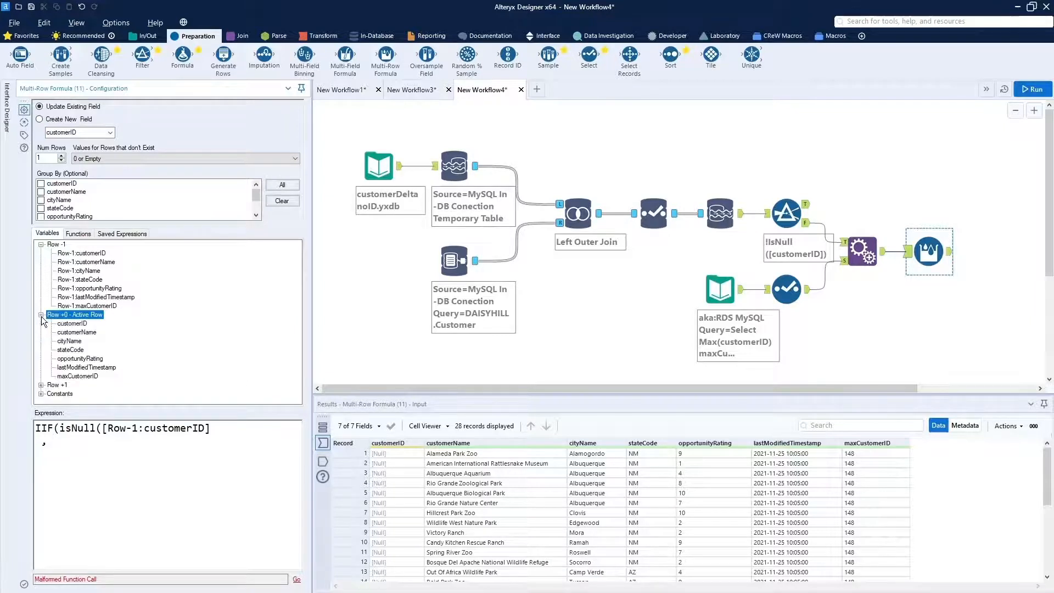
drag(79, 380, 73, 445)
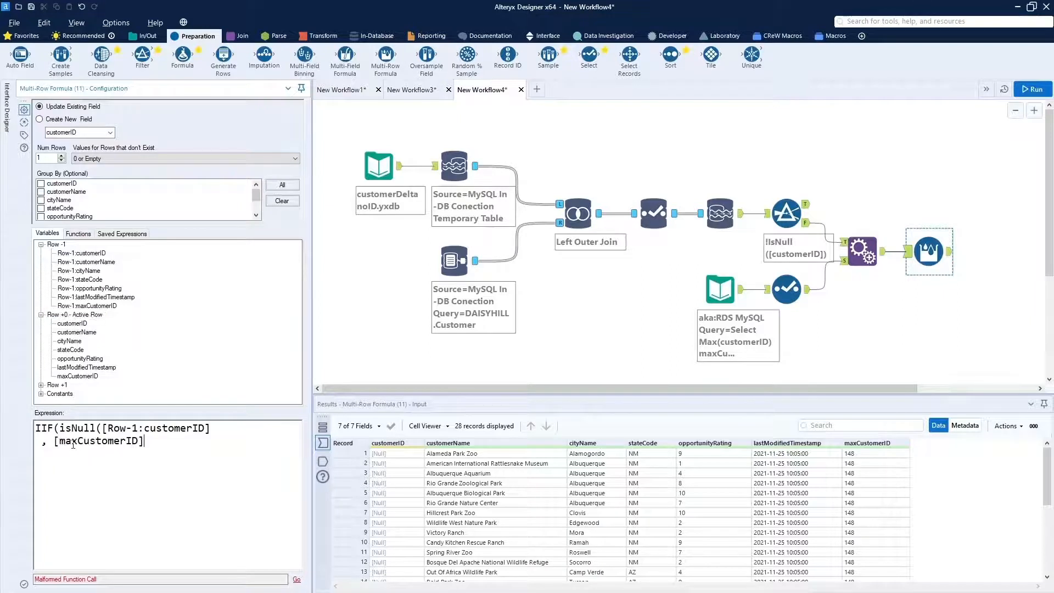
text(+1)
Add [Row-1:customerID]+1 as the IIF expression's false result and close both the IIF and isNull parentheses
text(,)
drag(97, 253, 78, 456)
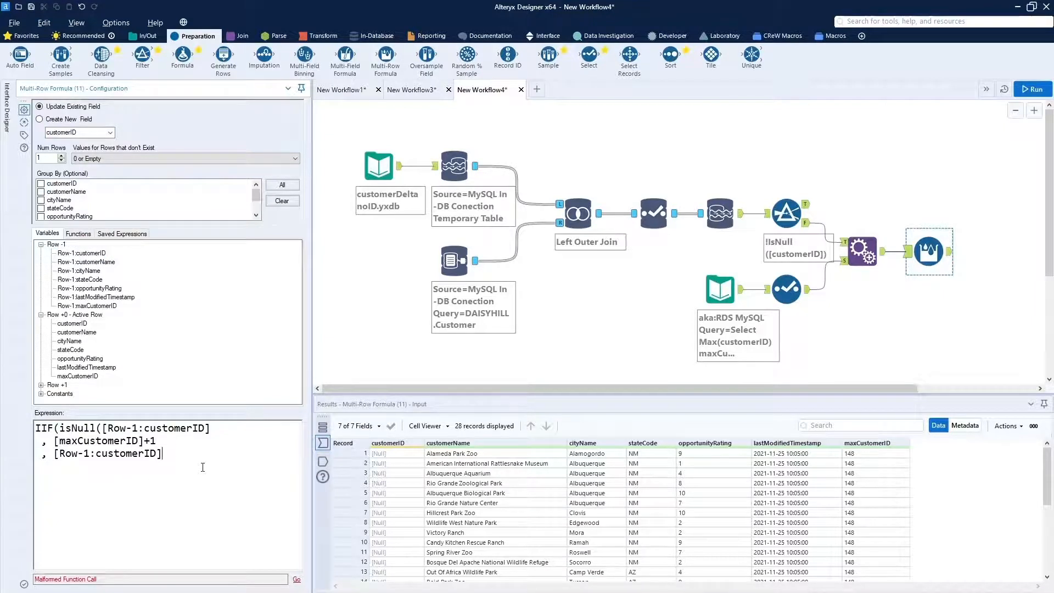
text(+1))
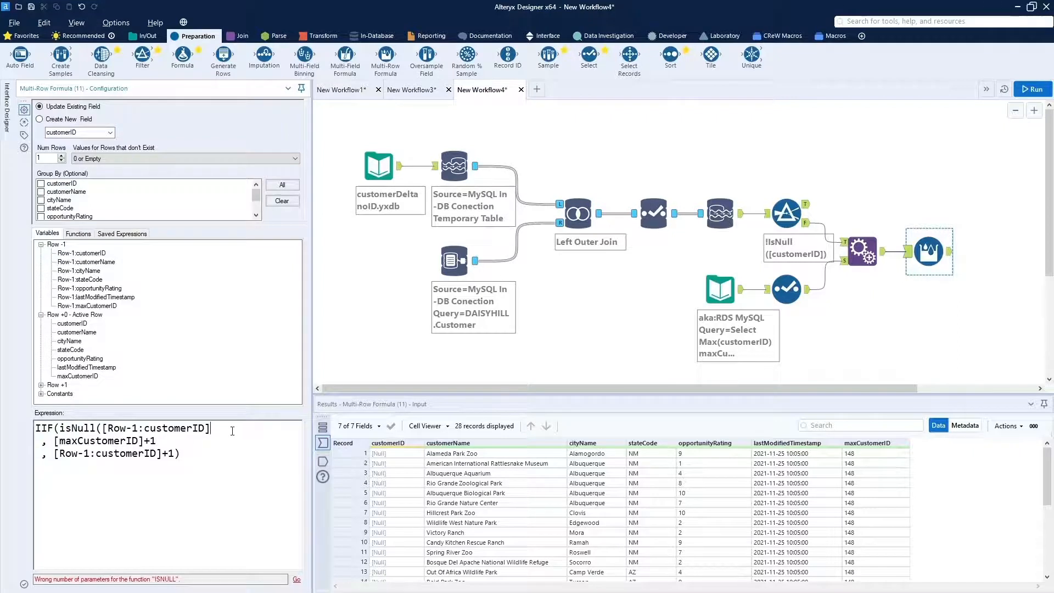
text())
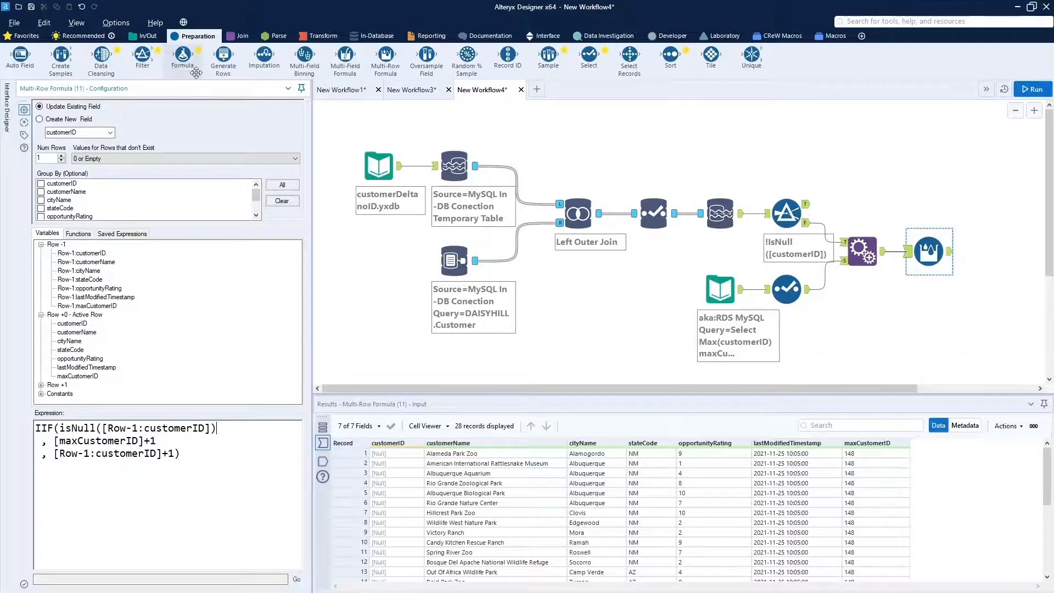
Connect a Select tool after the Multi-Row Formula with maxCustomerID deselected, and run the workflow to check its output customerIDs
drag(575, 63, 990, 250)
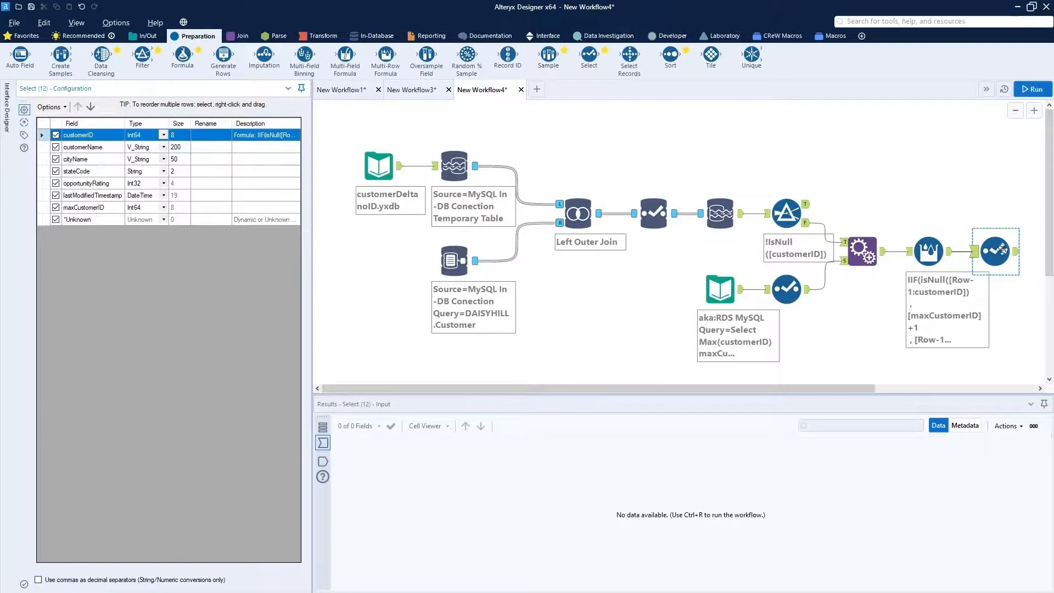
click(56, 207)
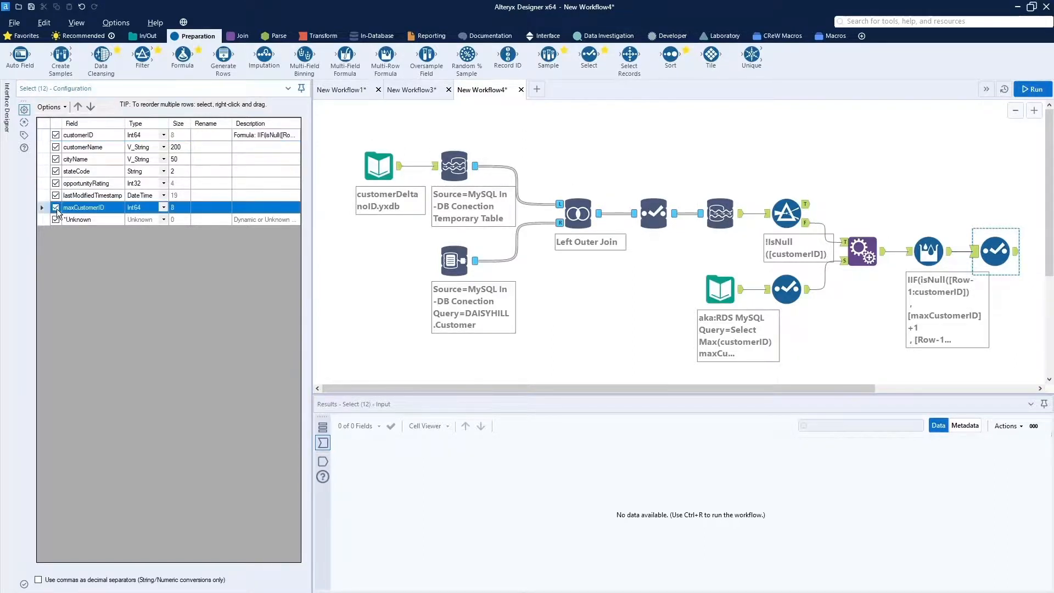
click(1025, 88)
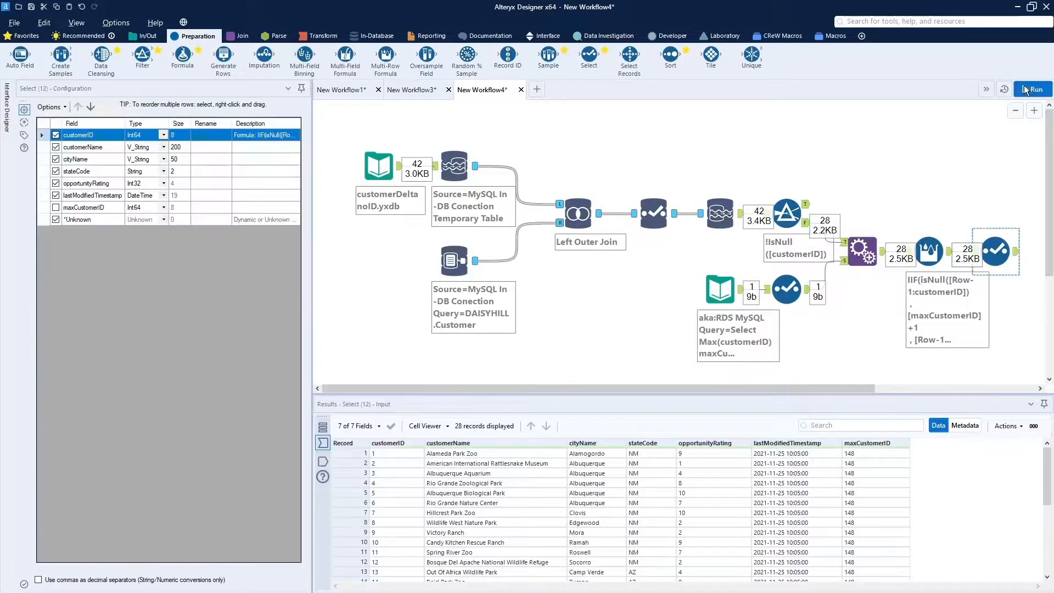
click(1015, 255)
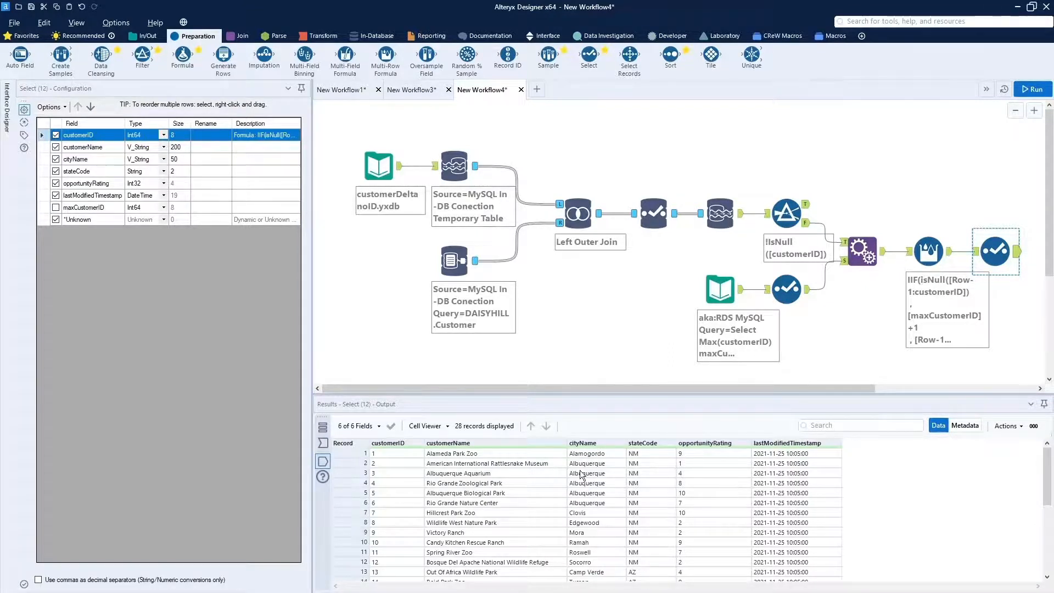
click(407, 452)
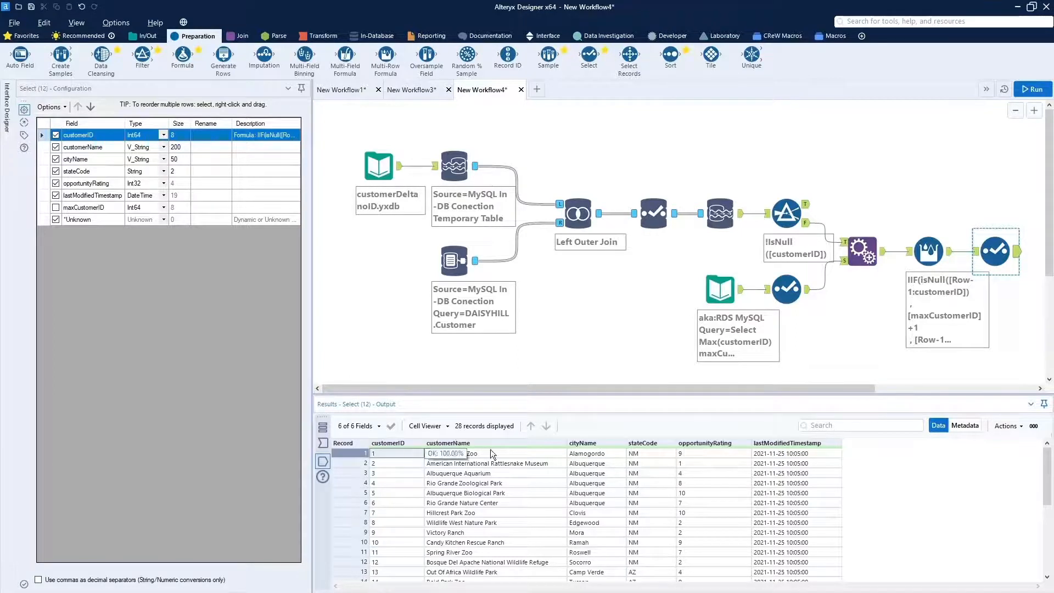
Set the Multi-Row Formula's values for rows that don't exist to NULL and rerun the workflow to check the Select output
click(928, 251)
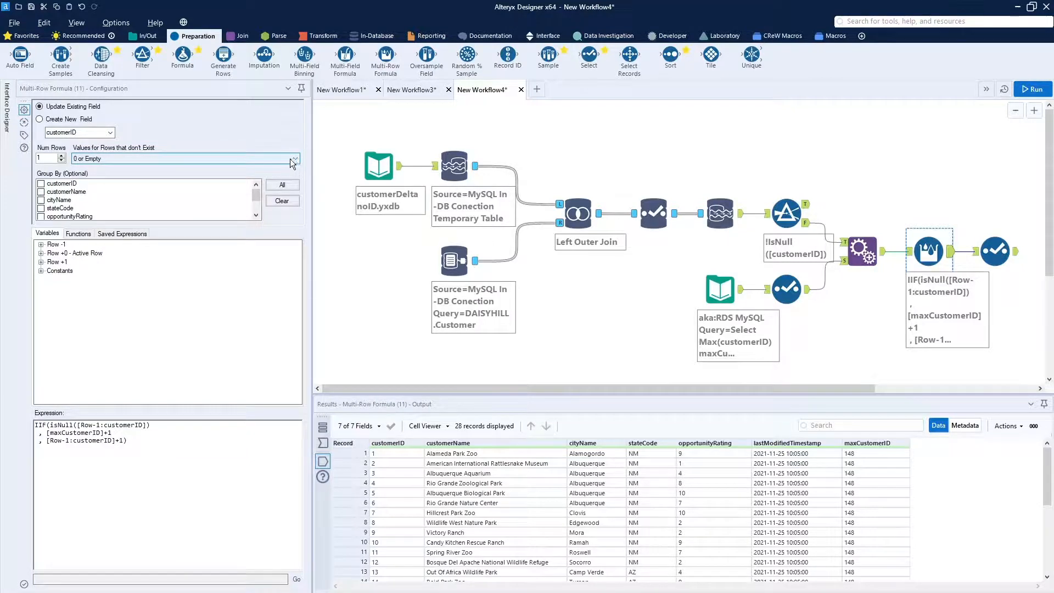
click(123, 161)
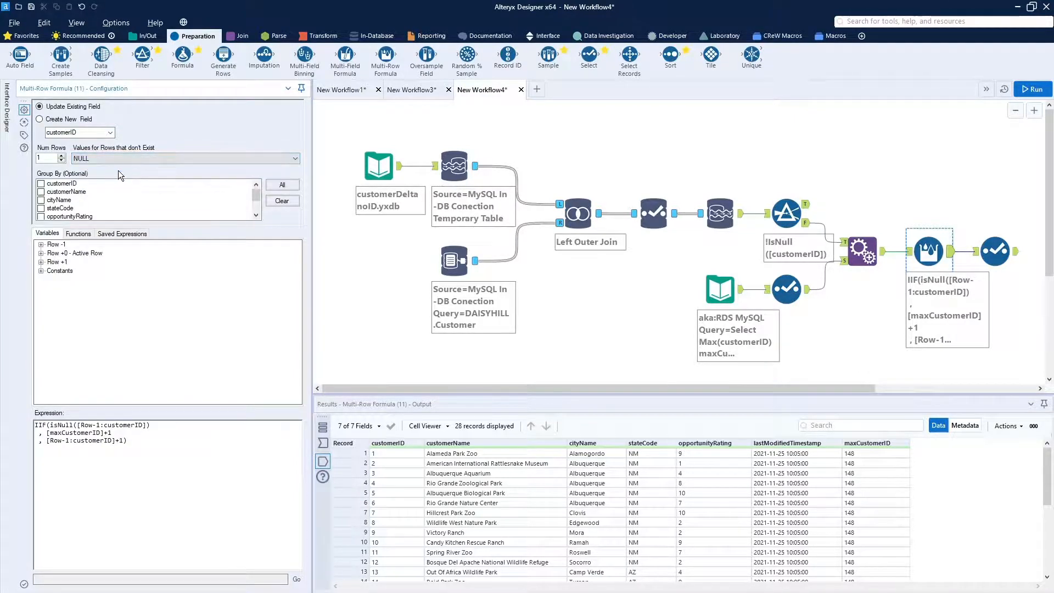
click(134, 166)
click(134, 163)
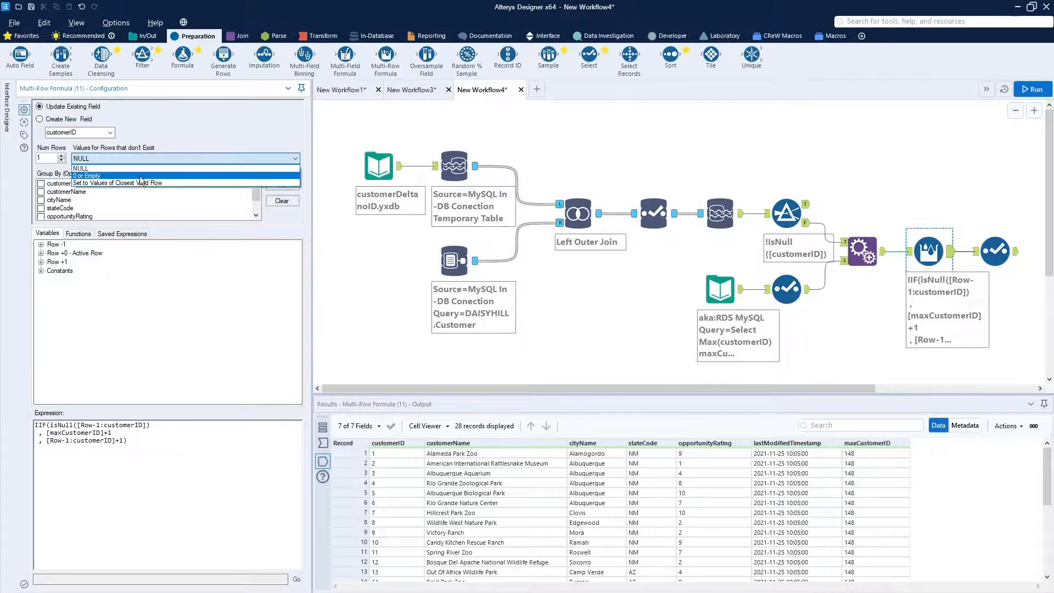
click(139, 176)
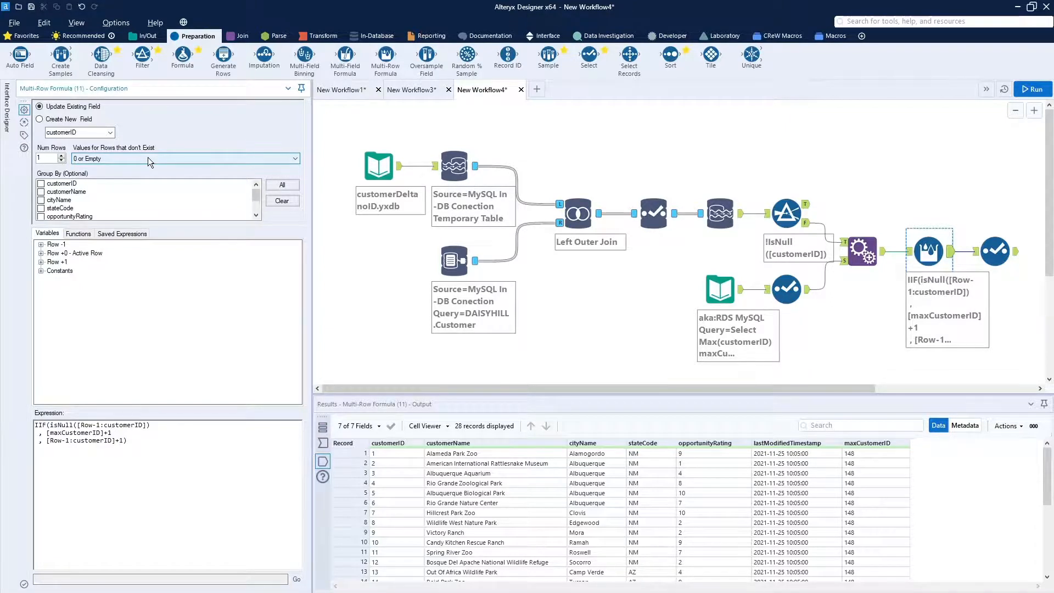
click(147, 157)
click(121, 166)
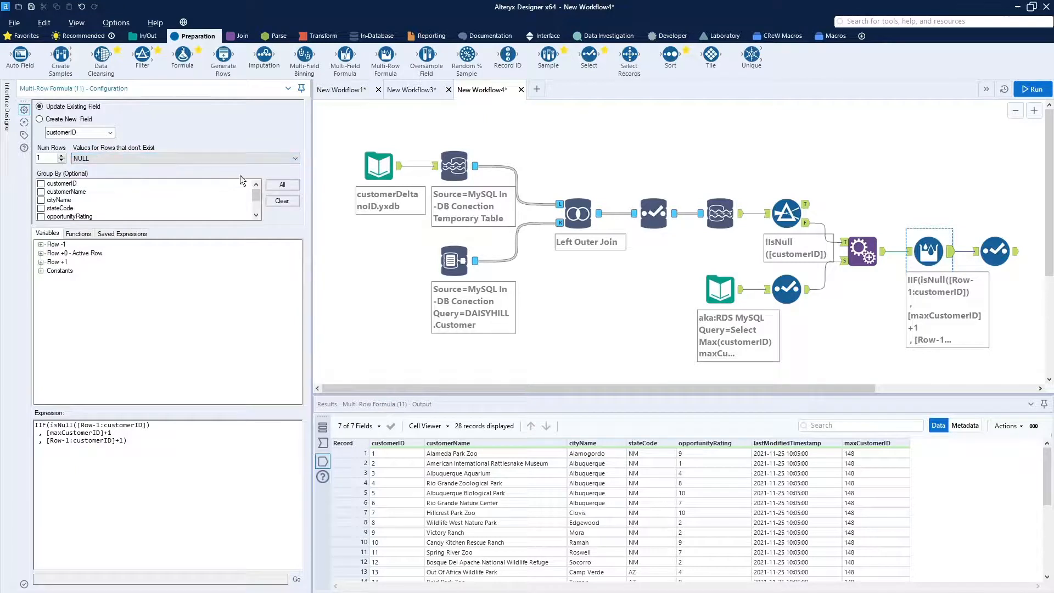
click(1029, 89)
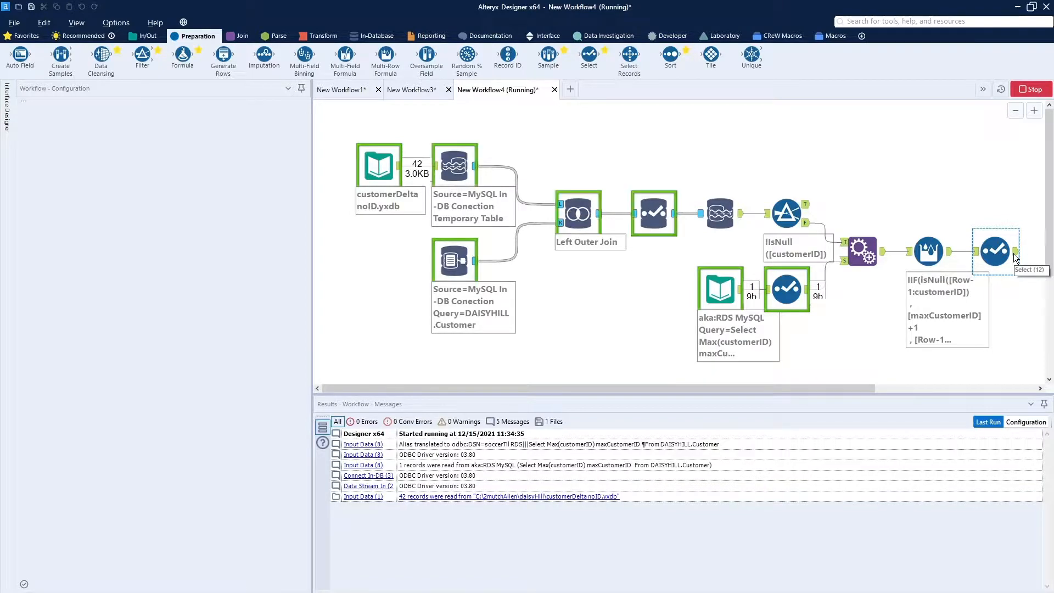
click(1015, 257)
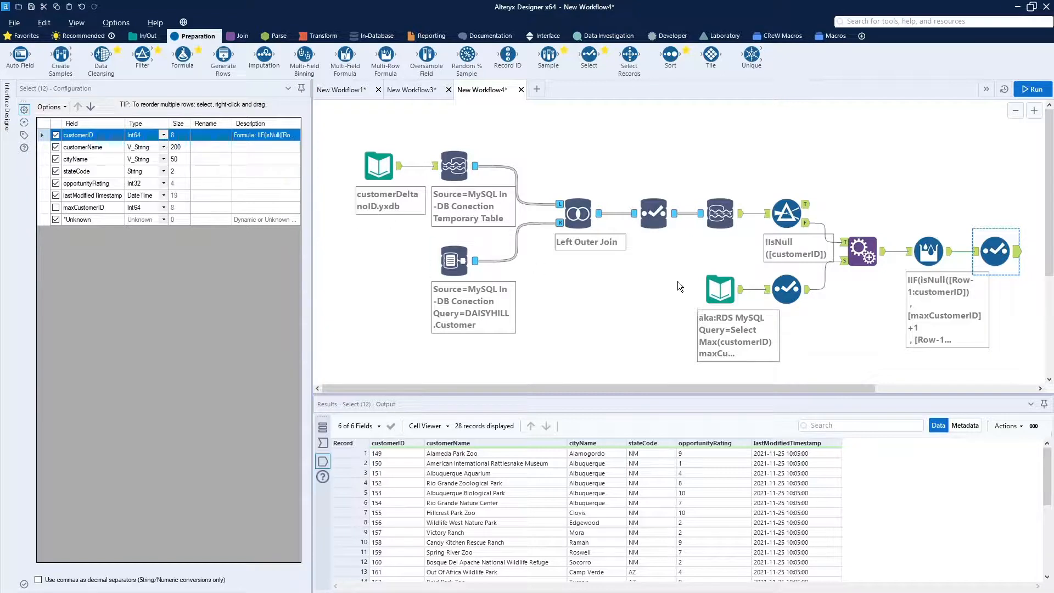
Add a Union tool combining the Filter's True output with the last Select tool's output, placed clear of that Select tool
click(236, 36)
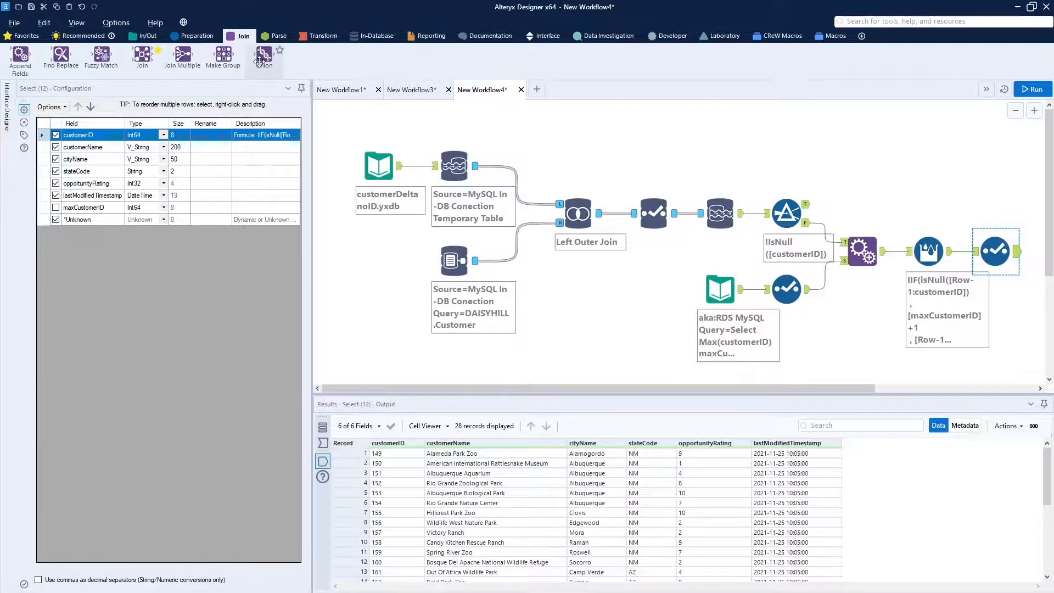
drag(264, 56, 1022, 194)
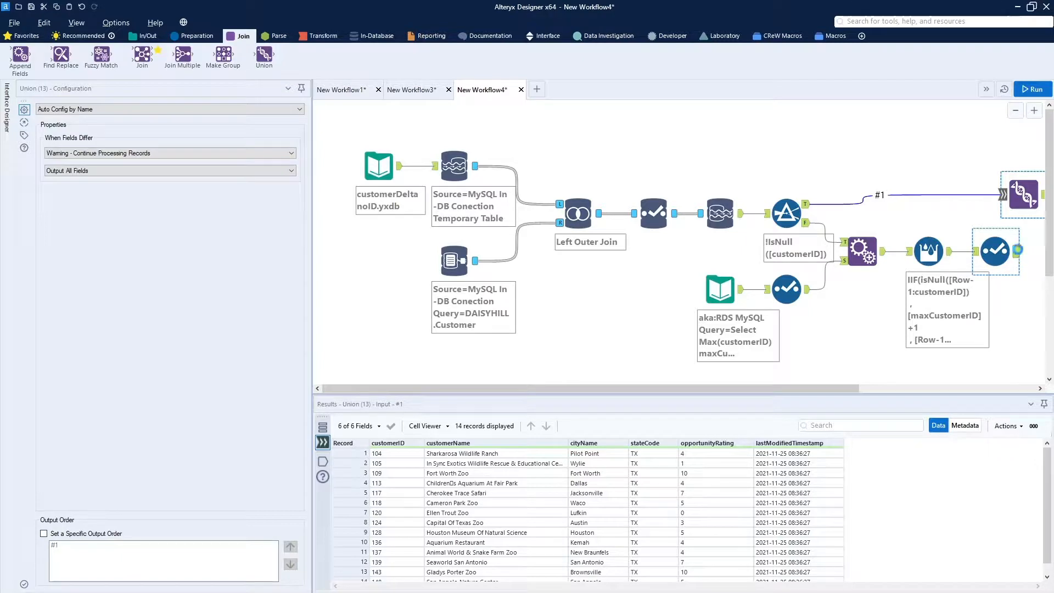
drag(1016, 252, 1004, 197)
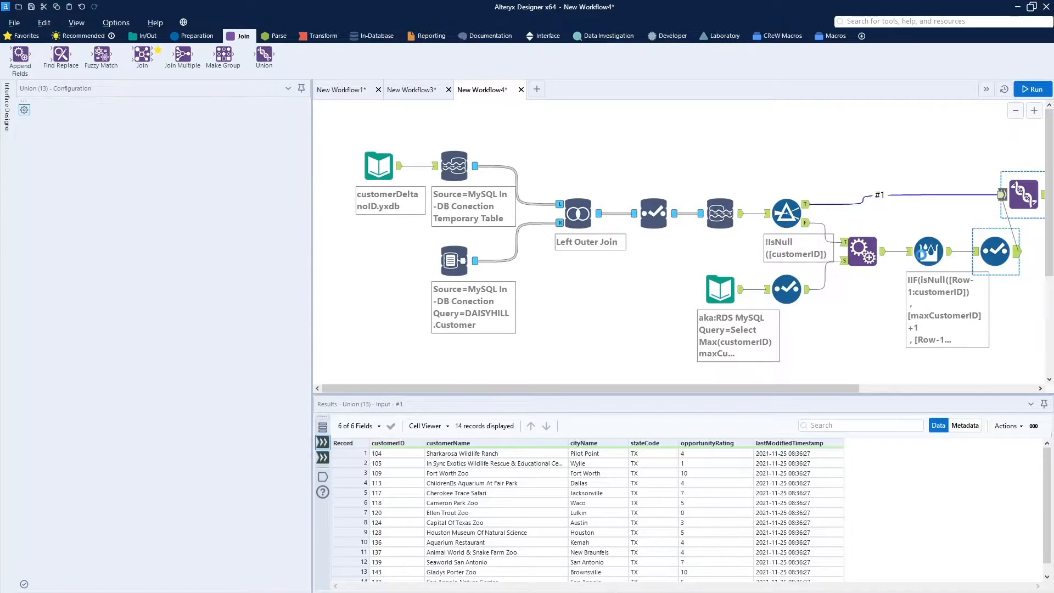
drag(800, 388, 930, 389)
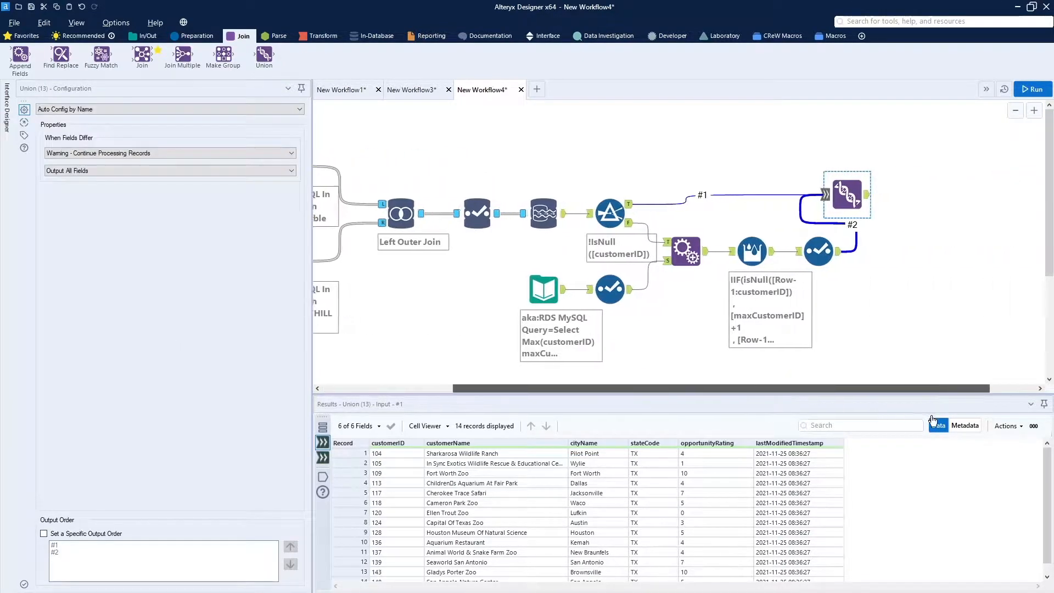
drag(845, 194, 882, 193)
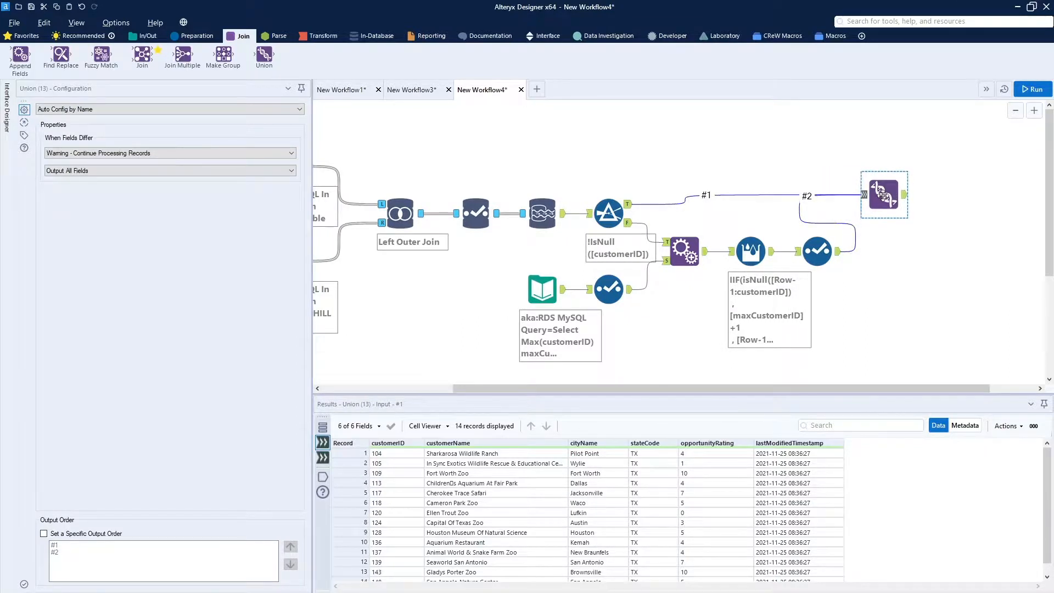
Run the workflow and examine all the Union output records, checking the customerID values from both streams
click(1031, 89)
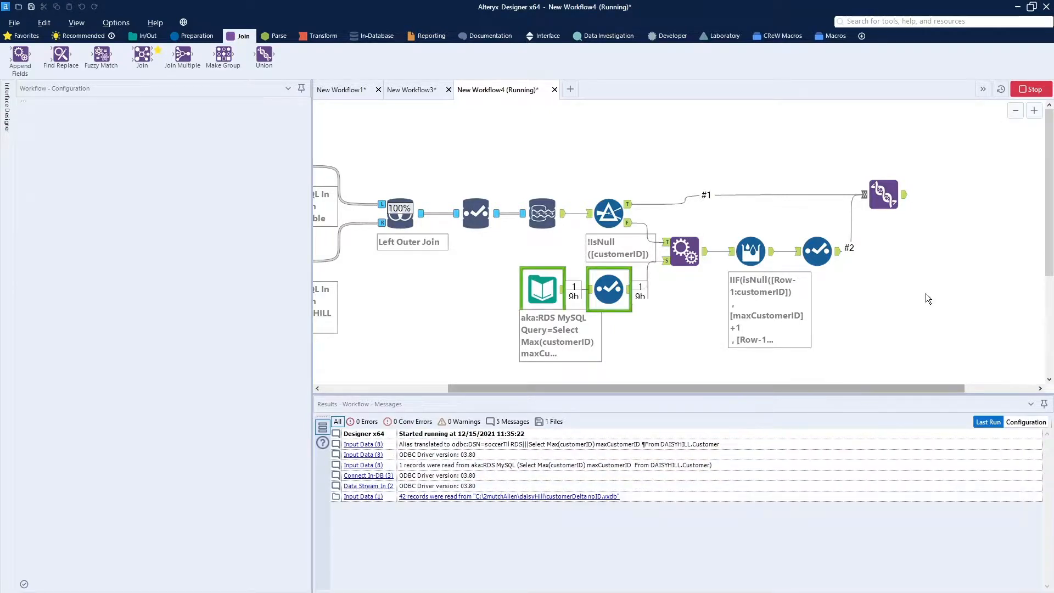
click(905, 199)
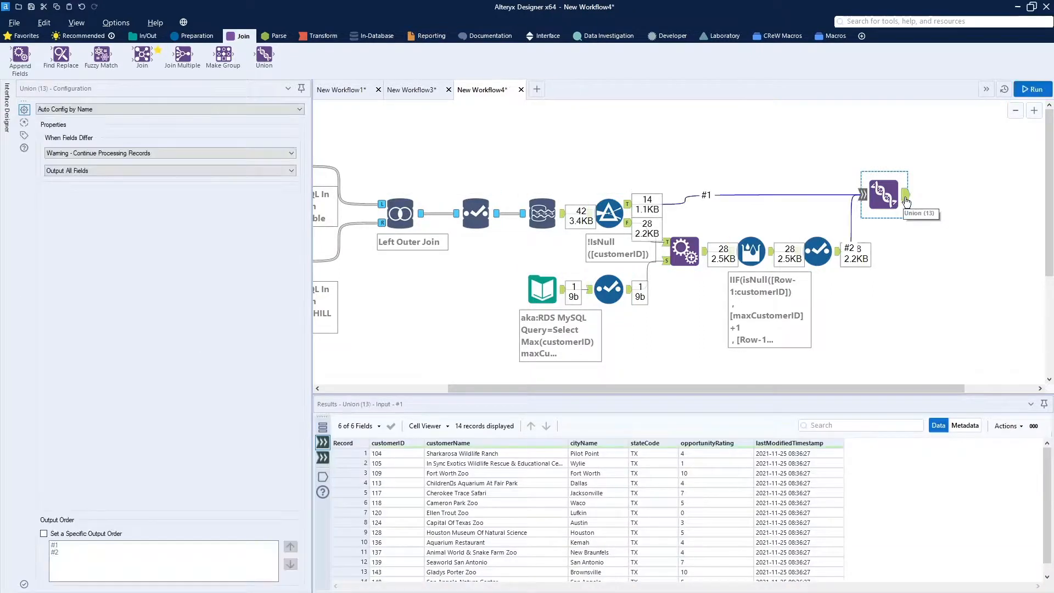
click(906, 200)
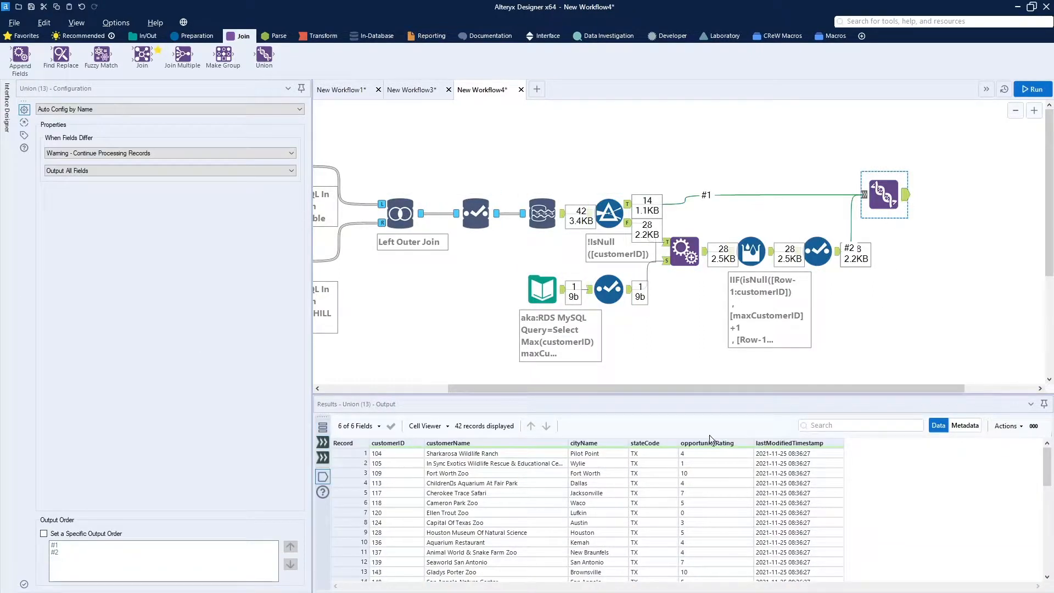
scroll(650, 473, down, 10)
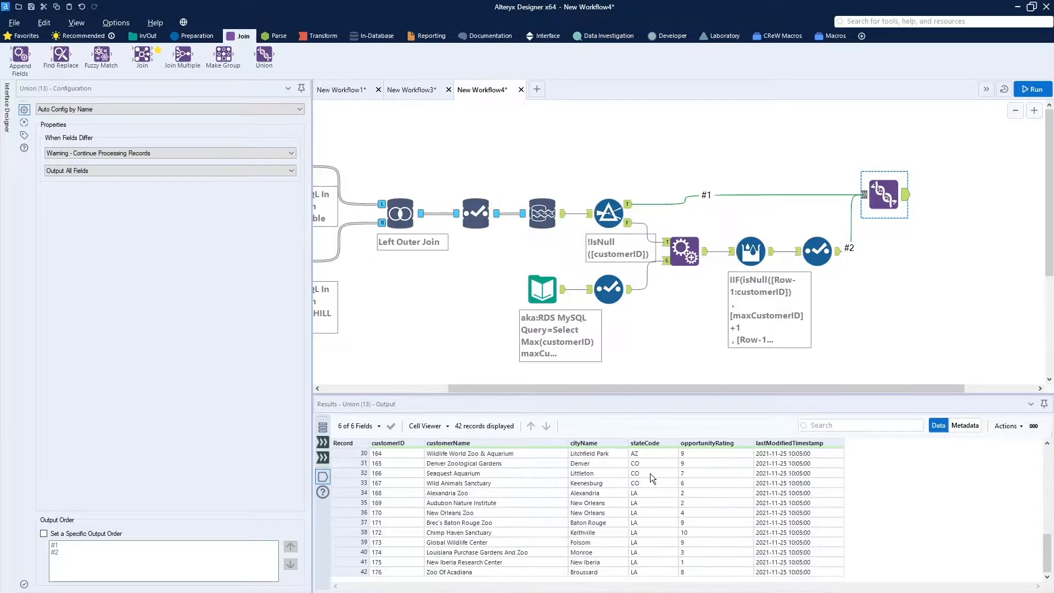
scroll(650, 473, up, 10)
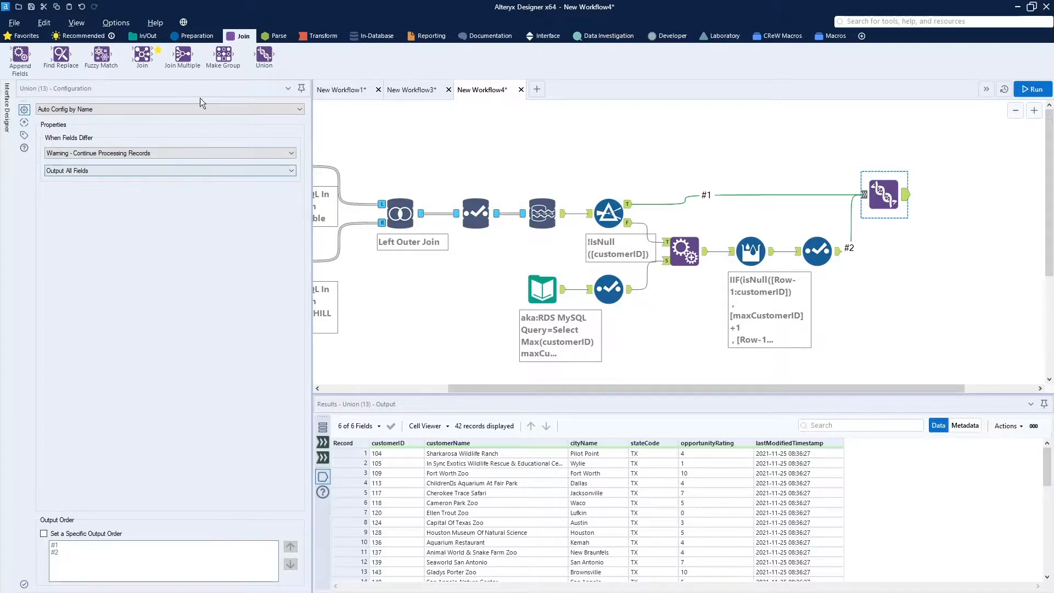
Connect an Output Data tool to the Union, writing through aka:RDS MySQL to the table DAISYHILL.Customer
click(149, 38)
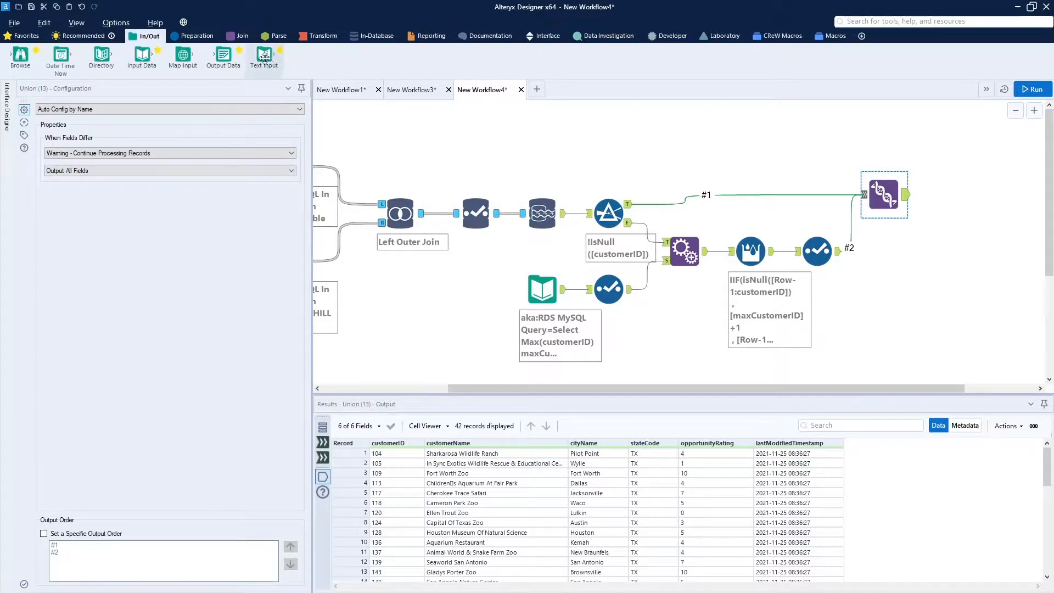
drag(221, 55, 959, 195)
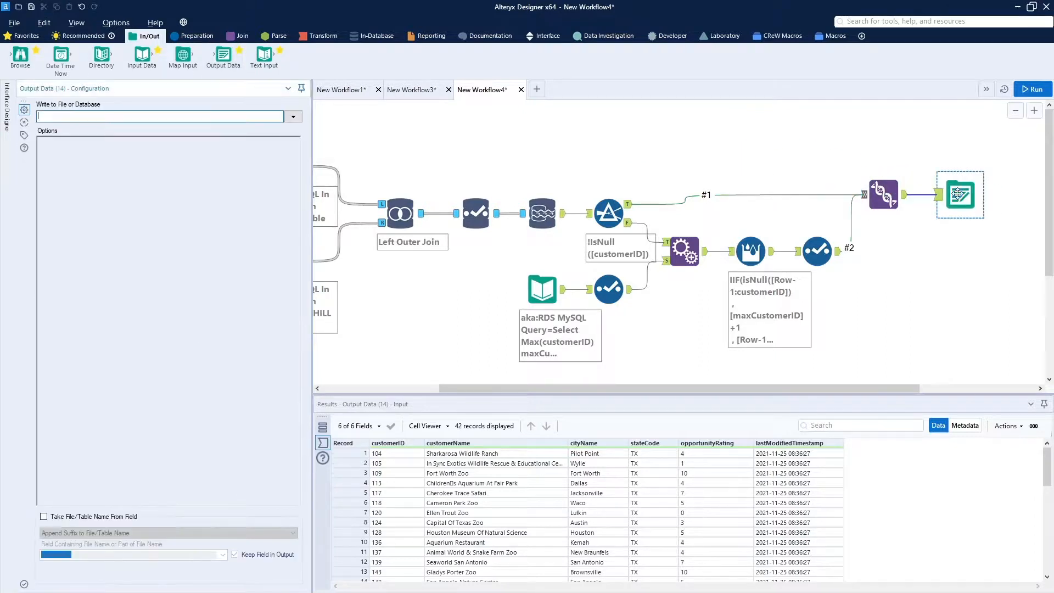
click(292, 117)
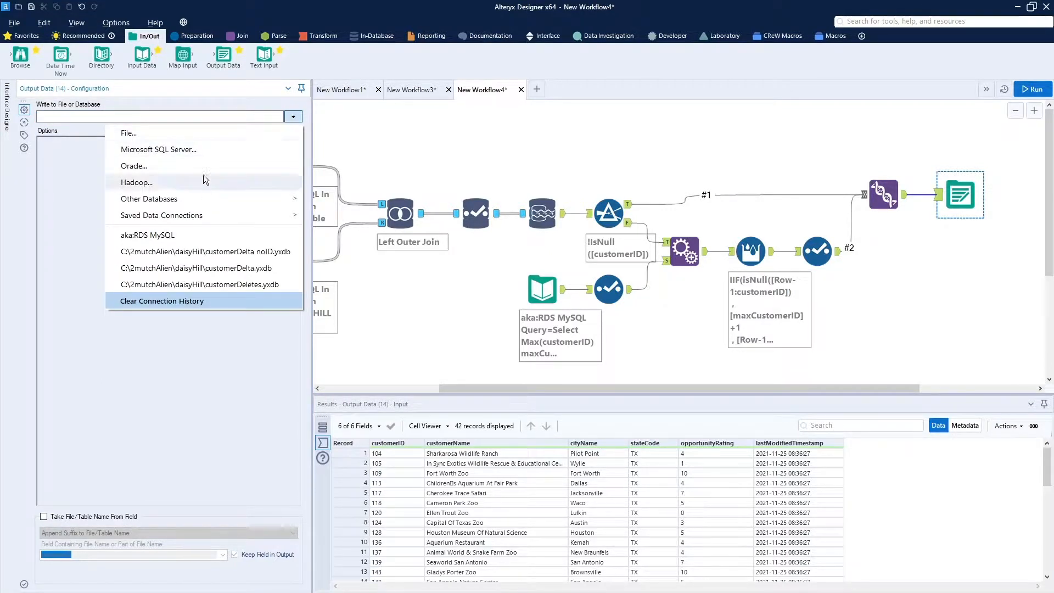
click(164, 236)
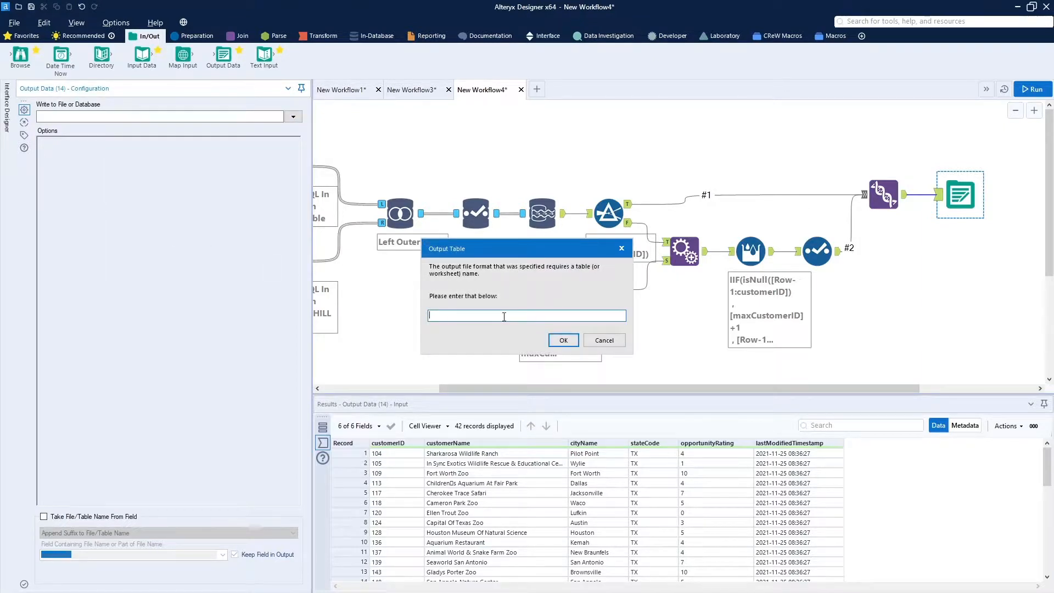
text(DAISYHILL.Customer)
click(562, 340)
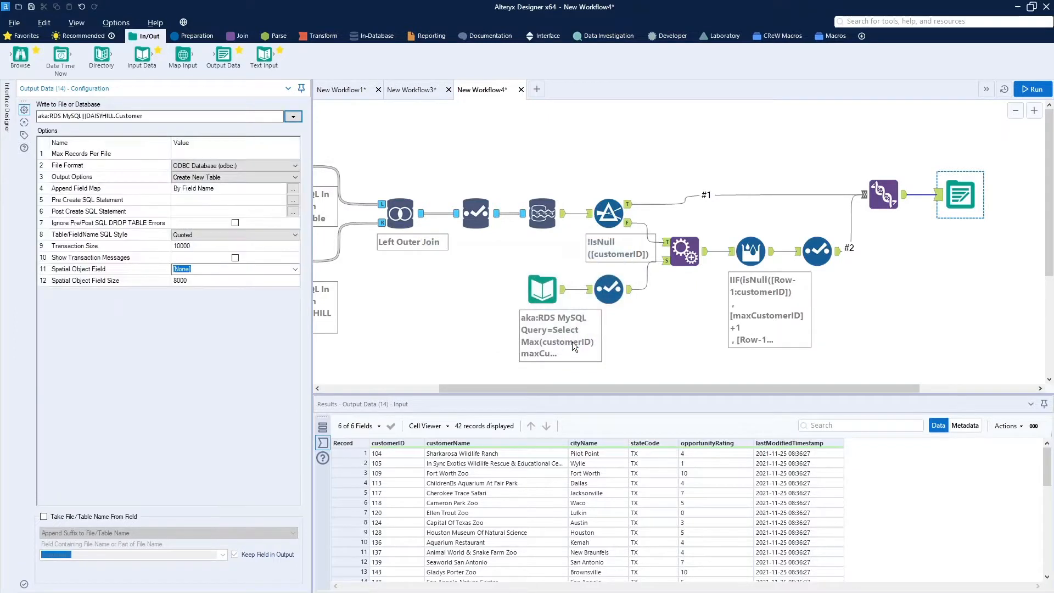
Set the Output Data tool's output option to Update; Insert if New and its Table/FieldName SQL Style to None
click(244, 176)
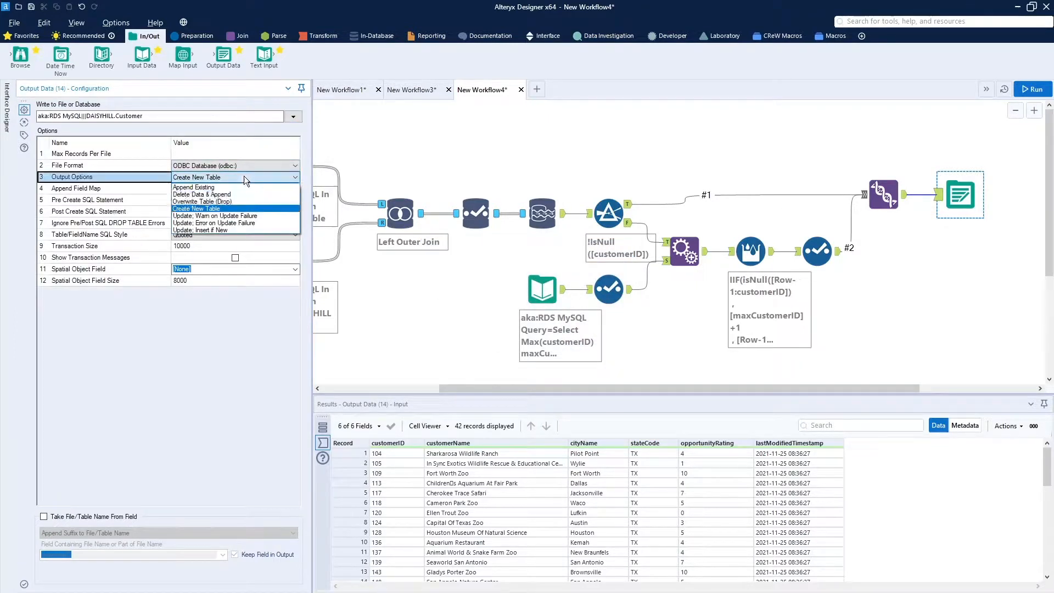
click(235, 231)
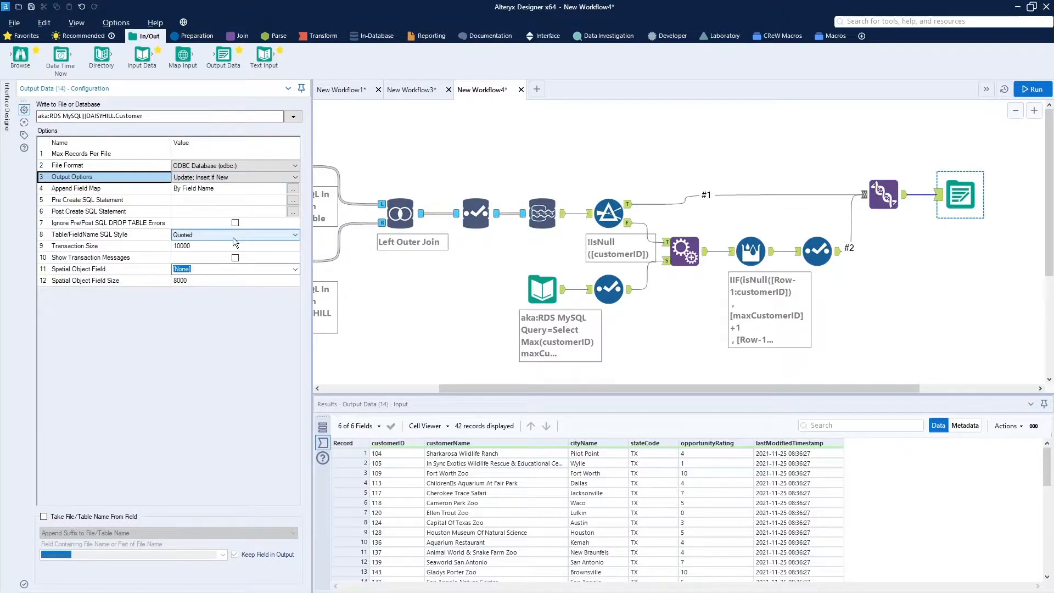
click(233, 237)
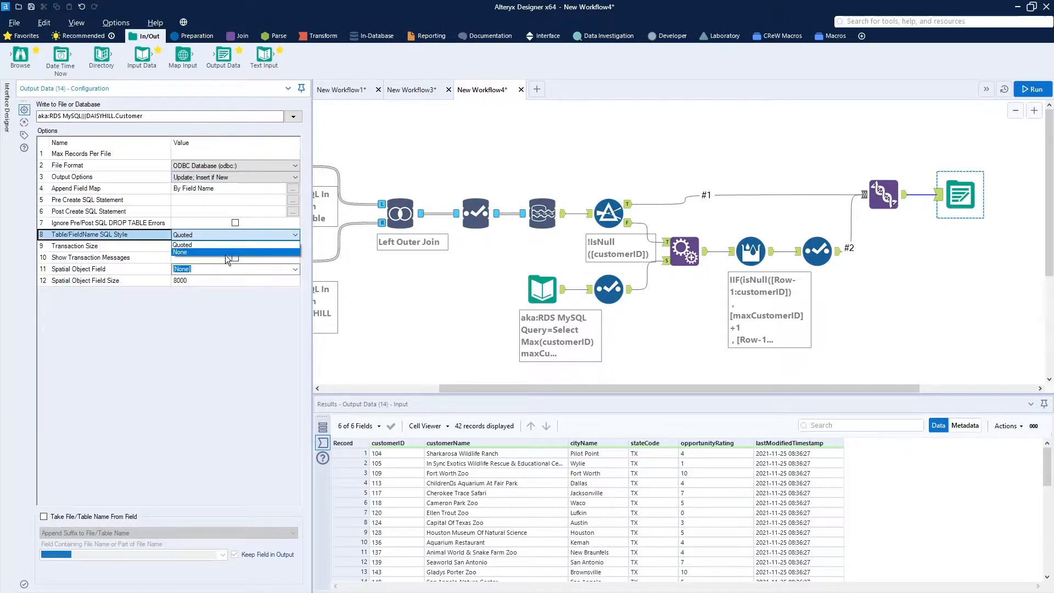
click(225, 253)
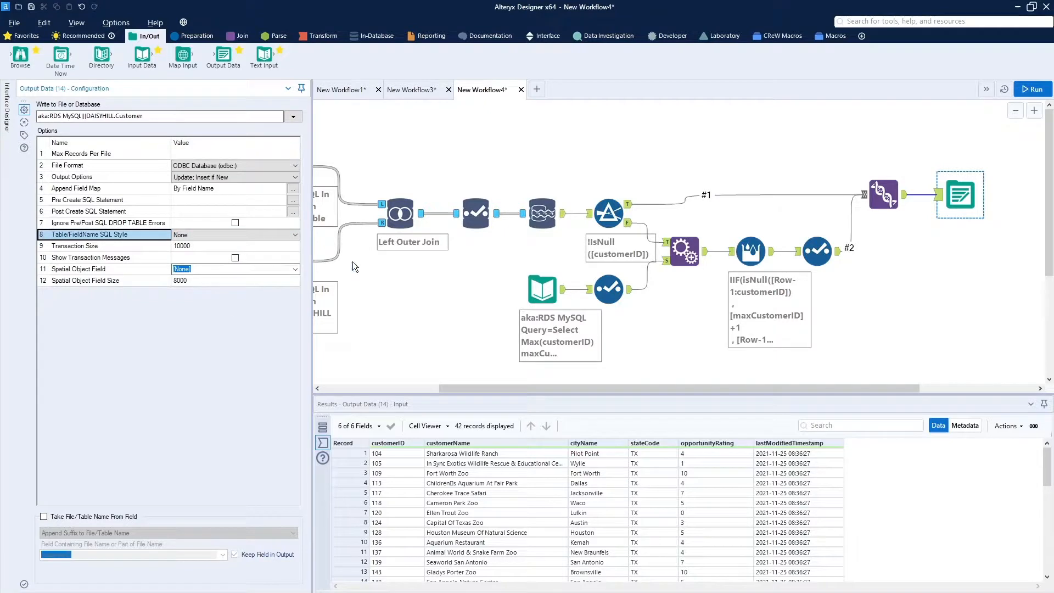
Run the workflow to write the customer records, and review the run messages and the whole workflow from input to output
click(1036, 90)
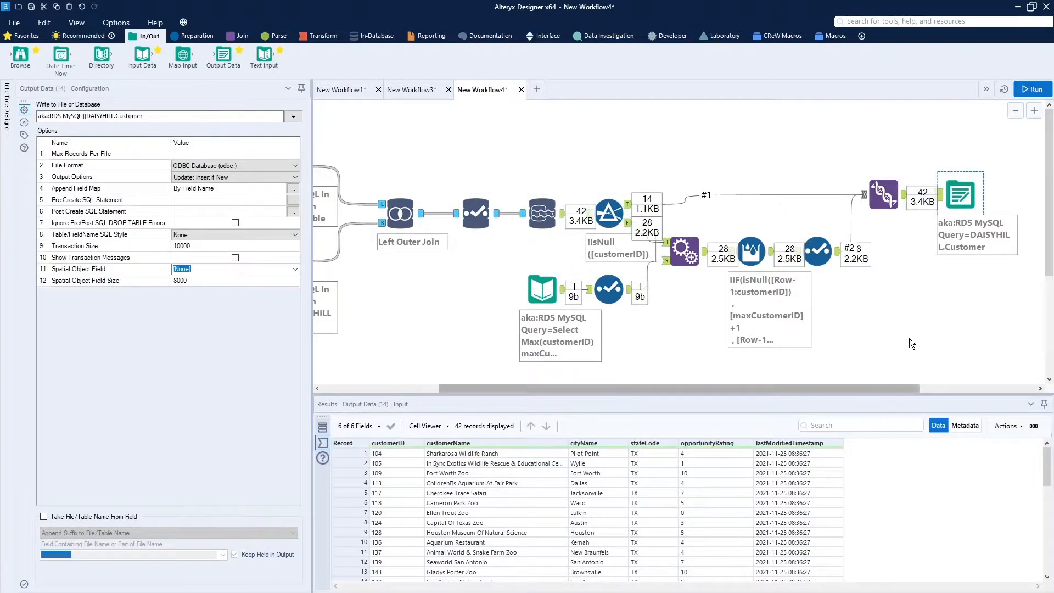
click(916, 320)
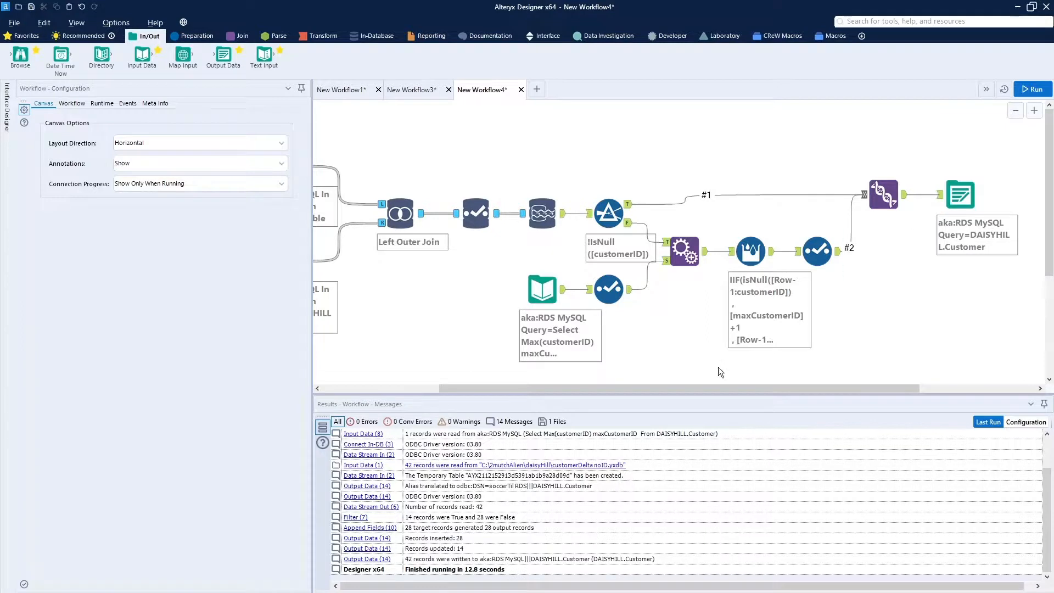
drag(690, 388, 501, 376)
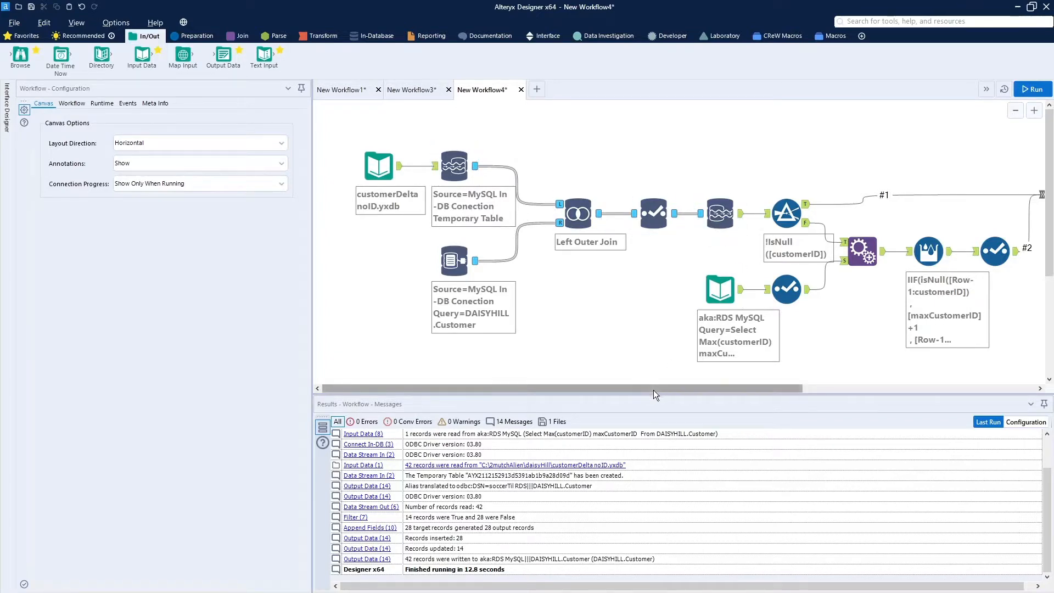
drag(652, 389, 815, 424)
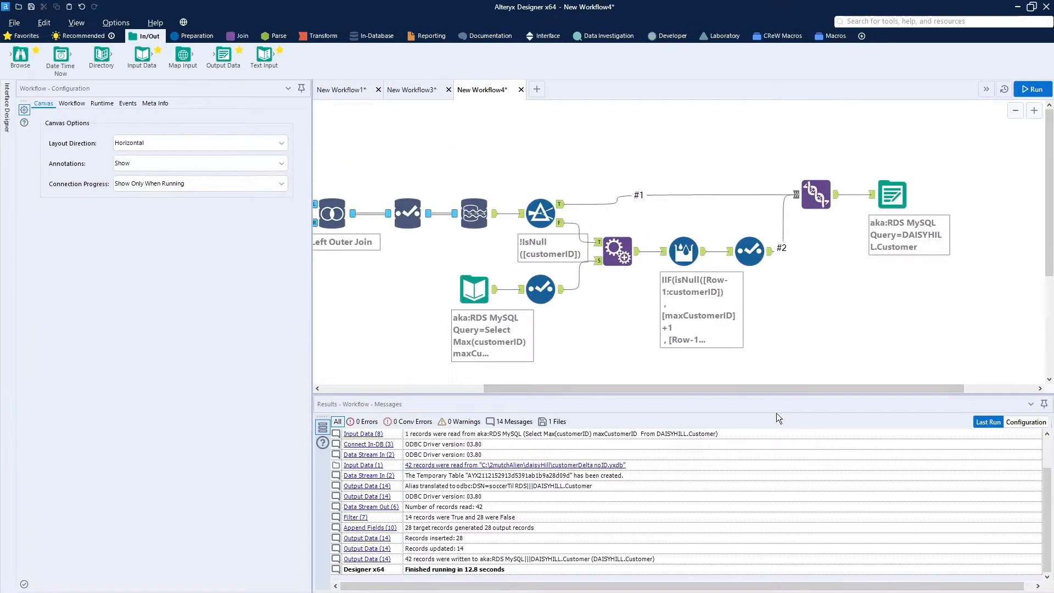